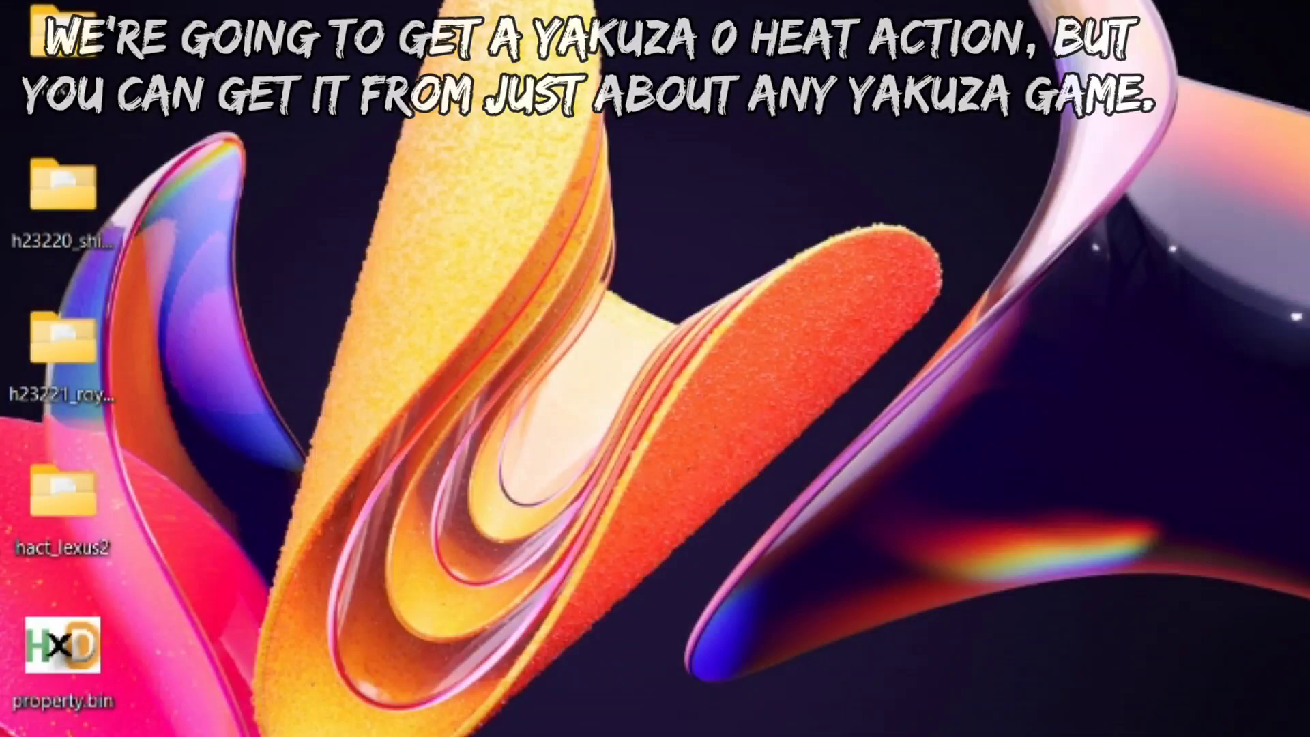
Step: Move the hact par unpack folder to a free area of the desktop and rename it Yakuza 0 HACT Folder
{"action": "left_click_drag", "start_coordinate": [290, 527], "coordinate": [724, 276]}
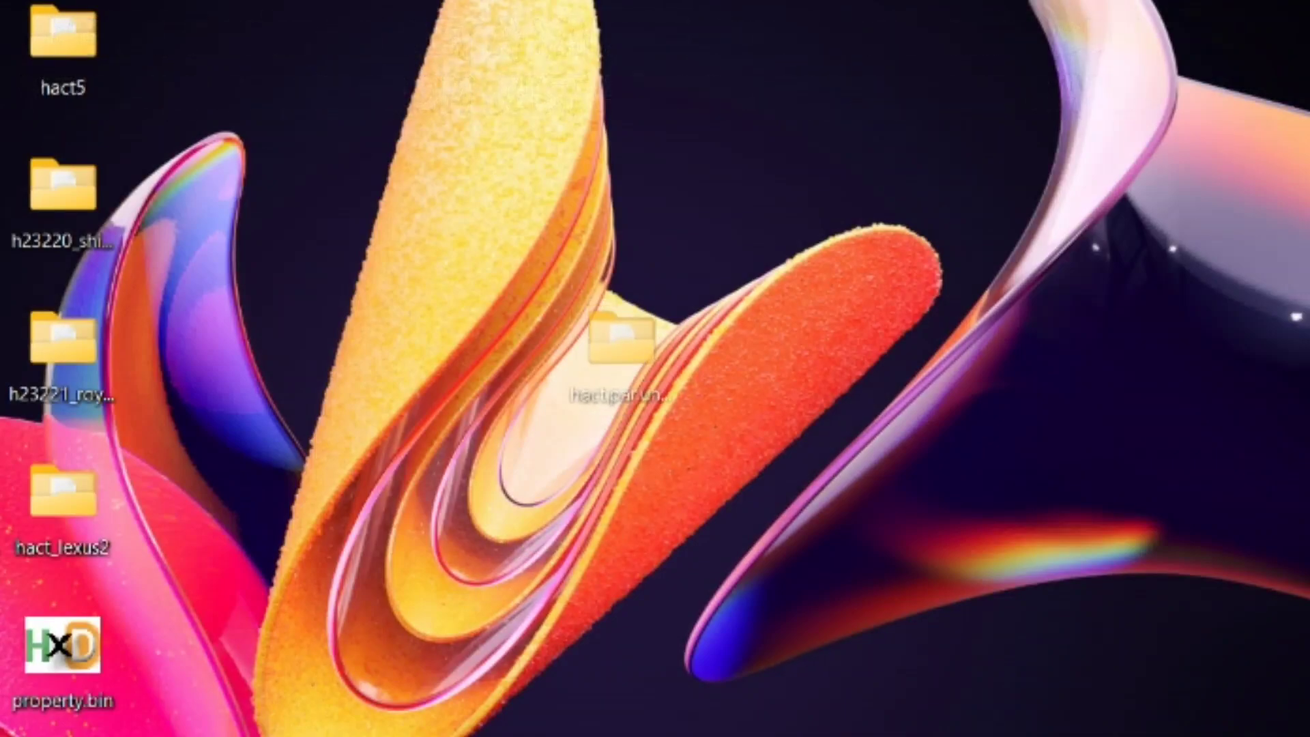
{"action": "left_click_drag", "start_coordinate": [621, 338], "coordinate": [658, 338]}
{"action": "right_click", "coordinate": [644, 329]}
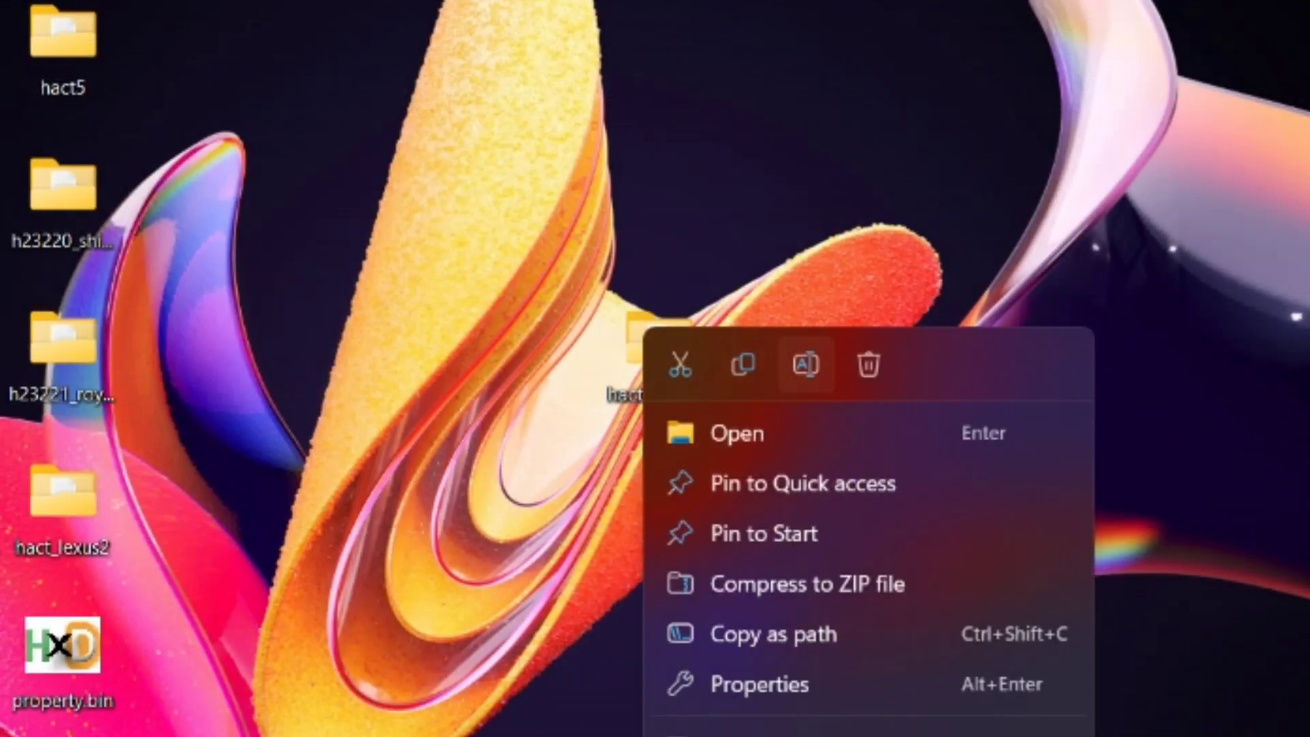
{"action": "left_click", "coordinate": [806, 364]}
{"action": "type", "text": "Yakuz"}
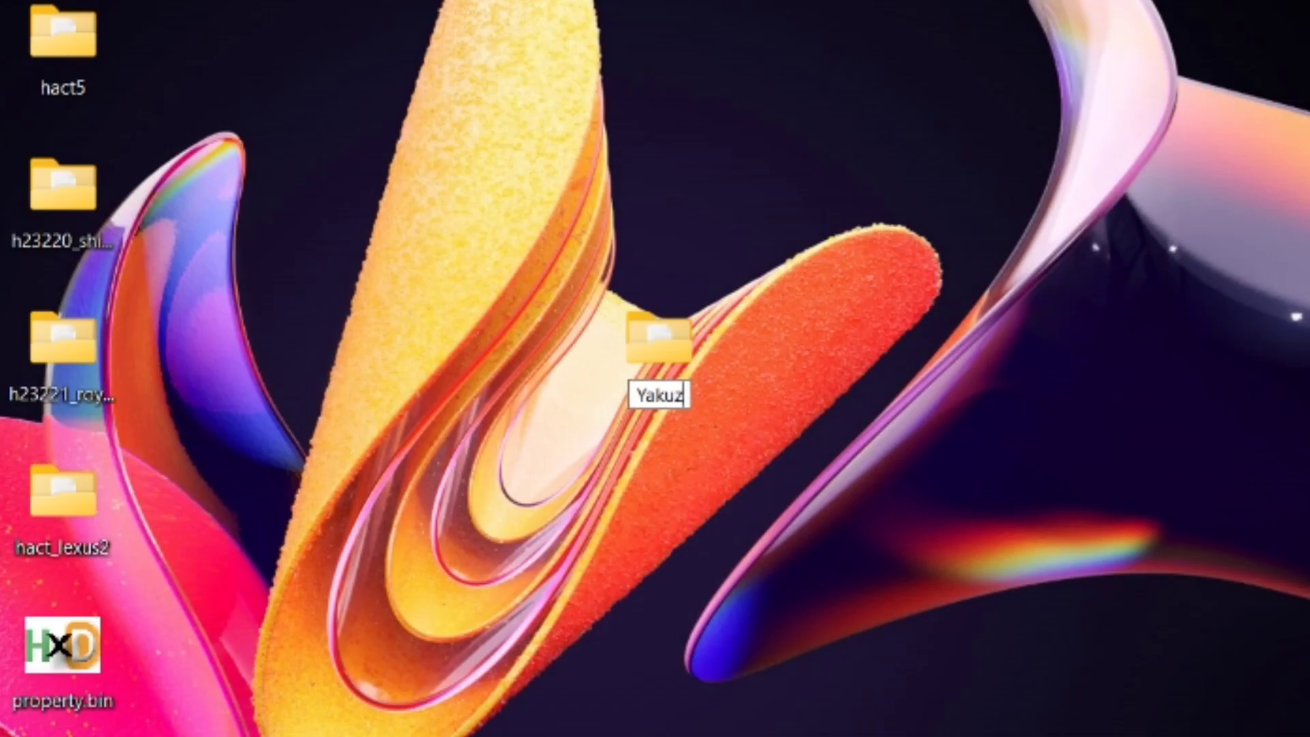
{"action": "type", "text": "a 0 HAct"}
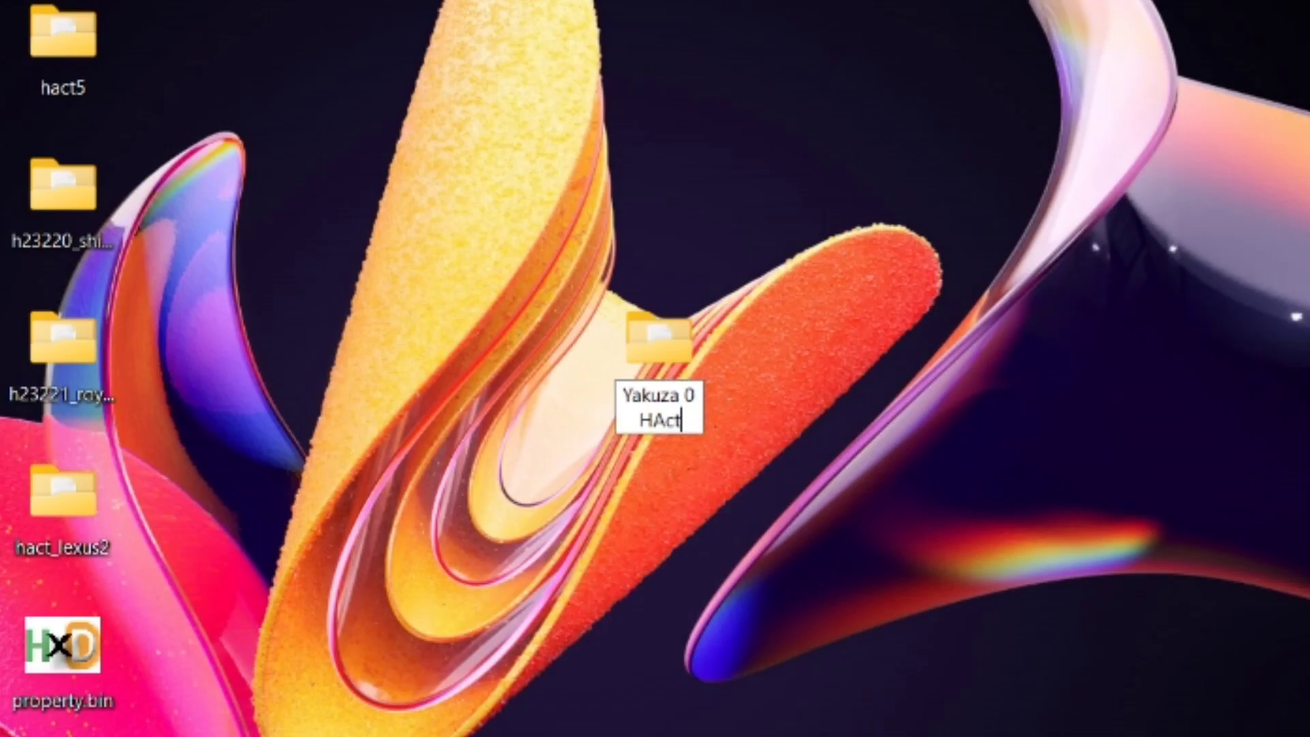
{"action": "type", "text": " Folder"}
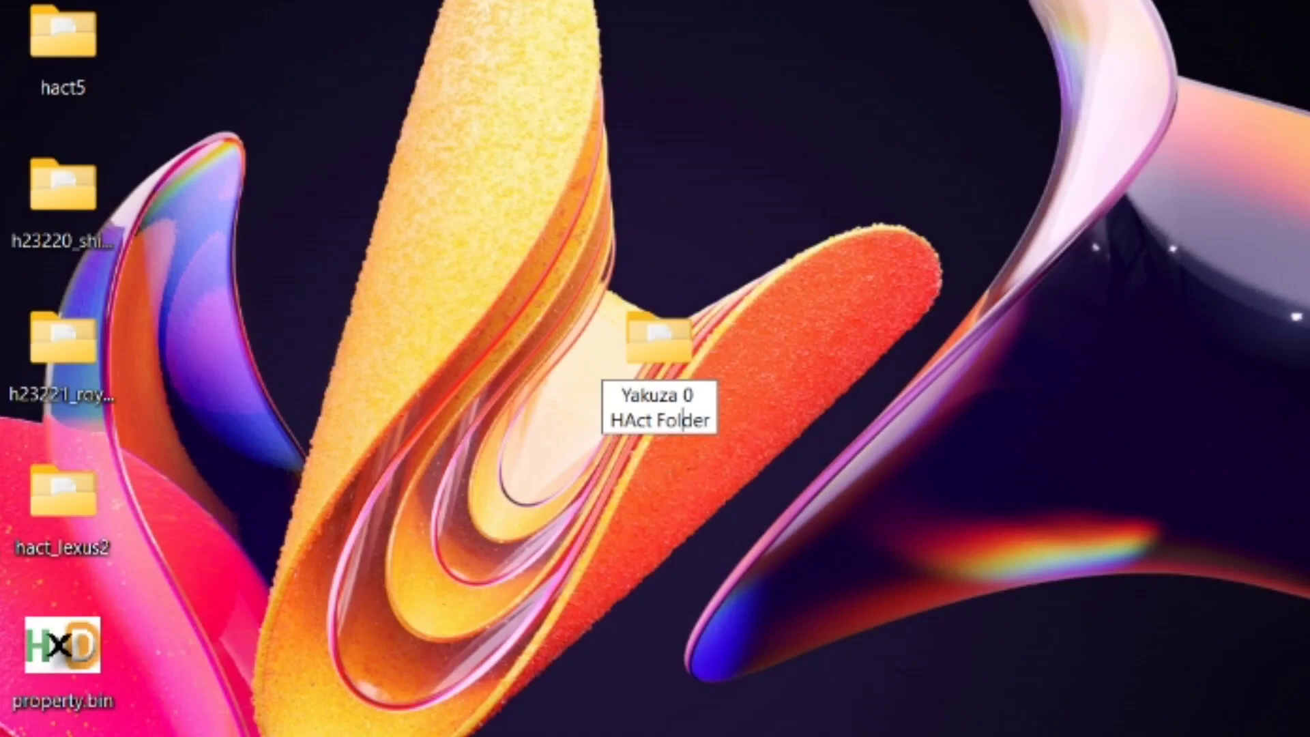
{"action": "key", "text": "BackSpace"}
{"action": "key", "text": "BackSpace"}
{"action": "type", "text": "CT"}
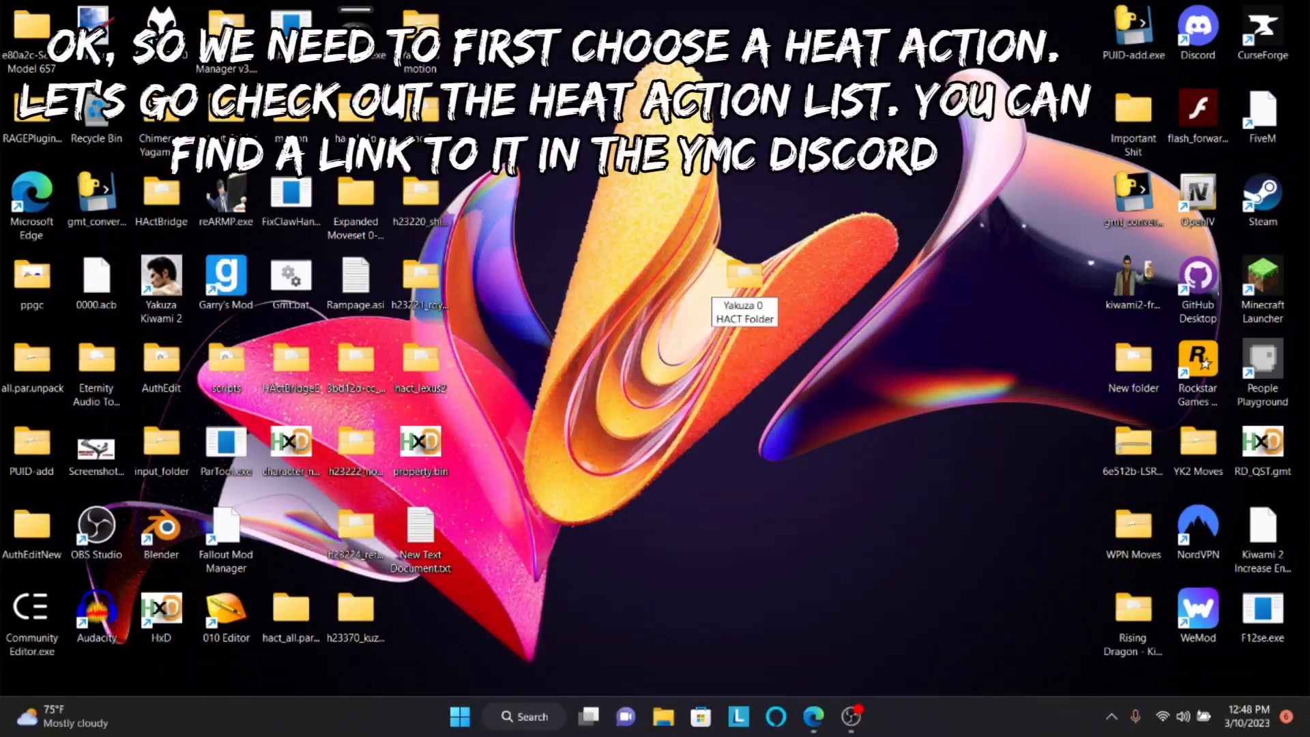
{"action": "key", "text": "Return"}
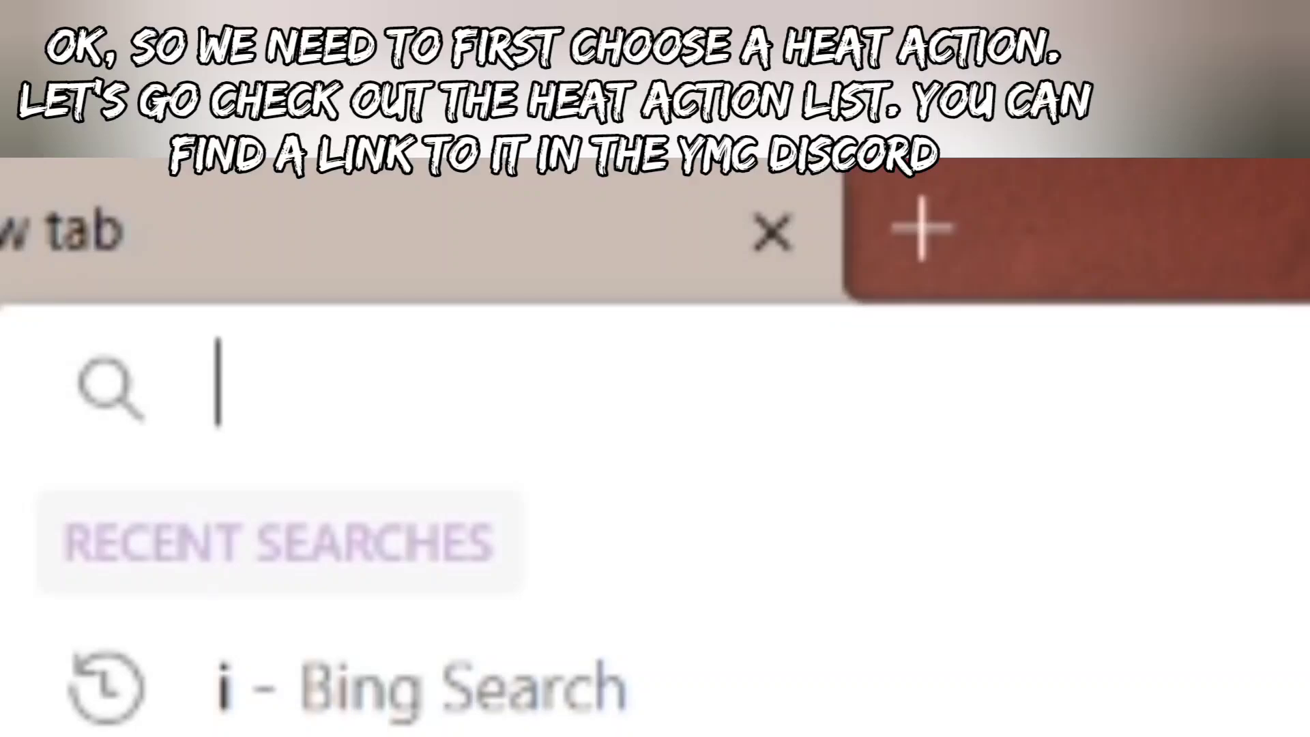
Step: Copy the name H11330_mouko_noukudaki from the Beast section of the online heat action list and search the Yakuza 0 HACT Folder for it
{"action": "type", "text": "heat"}
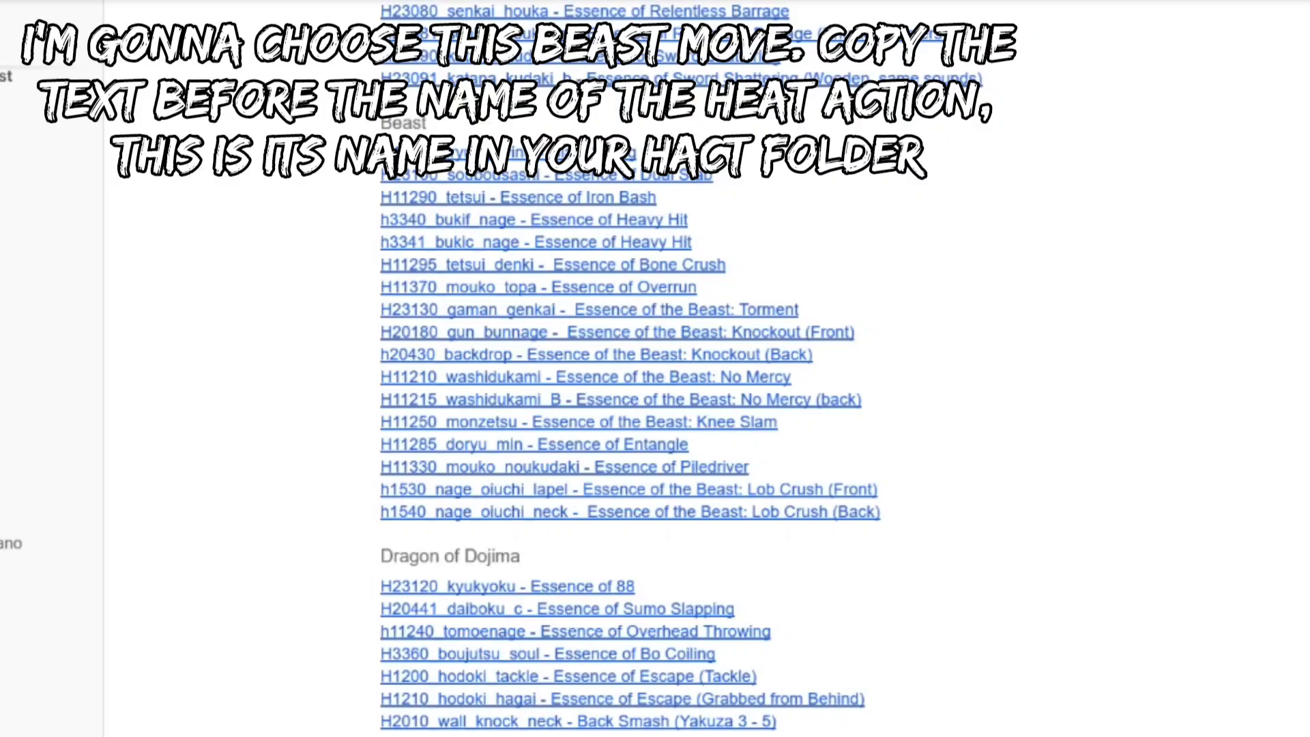
{"action": "scroll", "coordinate": [655, 368], "scroll_direction": "down", "scroll_amount": 3}
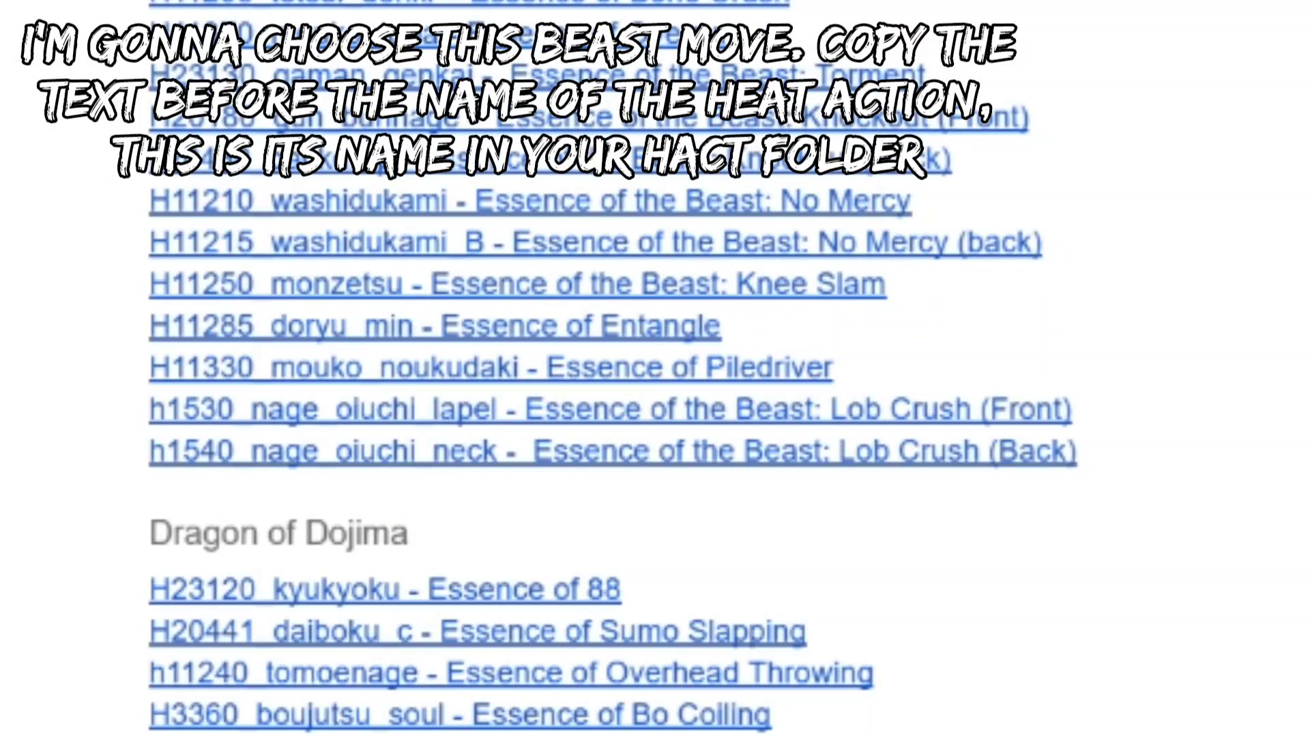
{"action": "left_click_drag", "start_coordinate": [150, 369], "coordinate": [519, 368]}
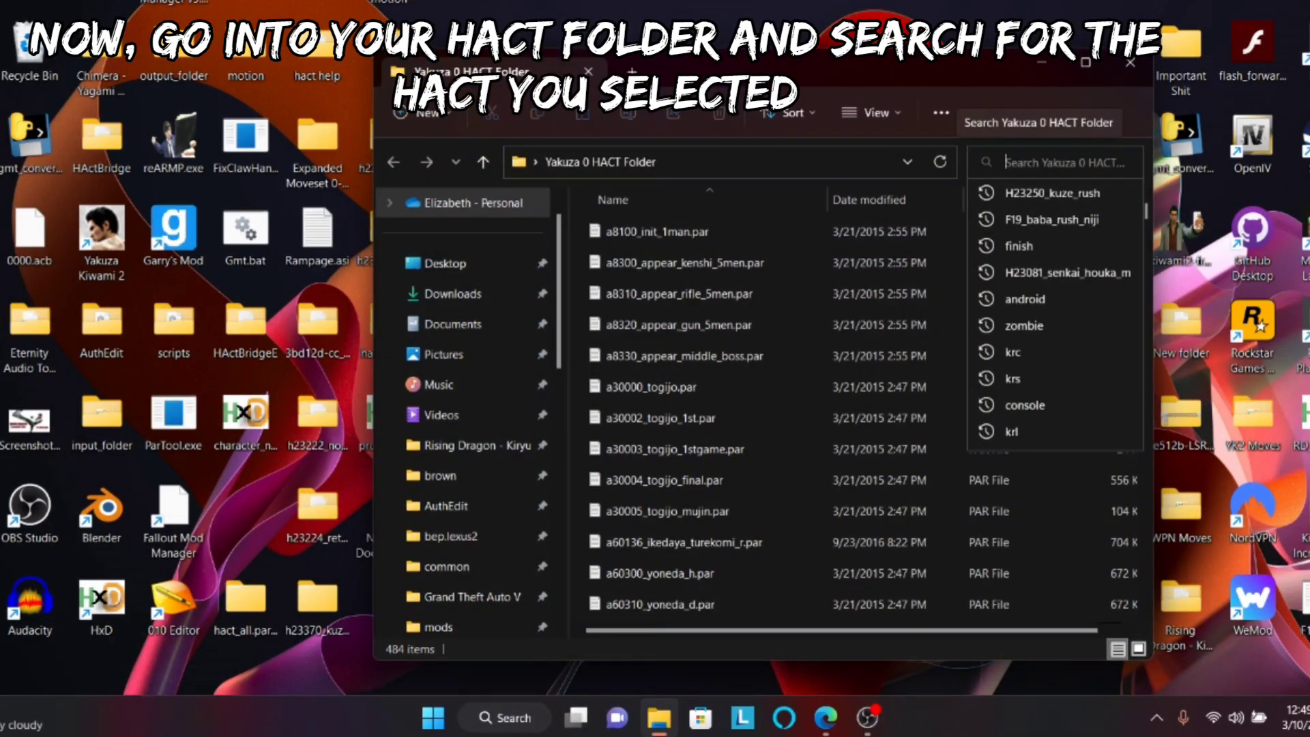
{"action": "key", "text": "ctrl+v"}
{"action": "key", "text": "Return"}
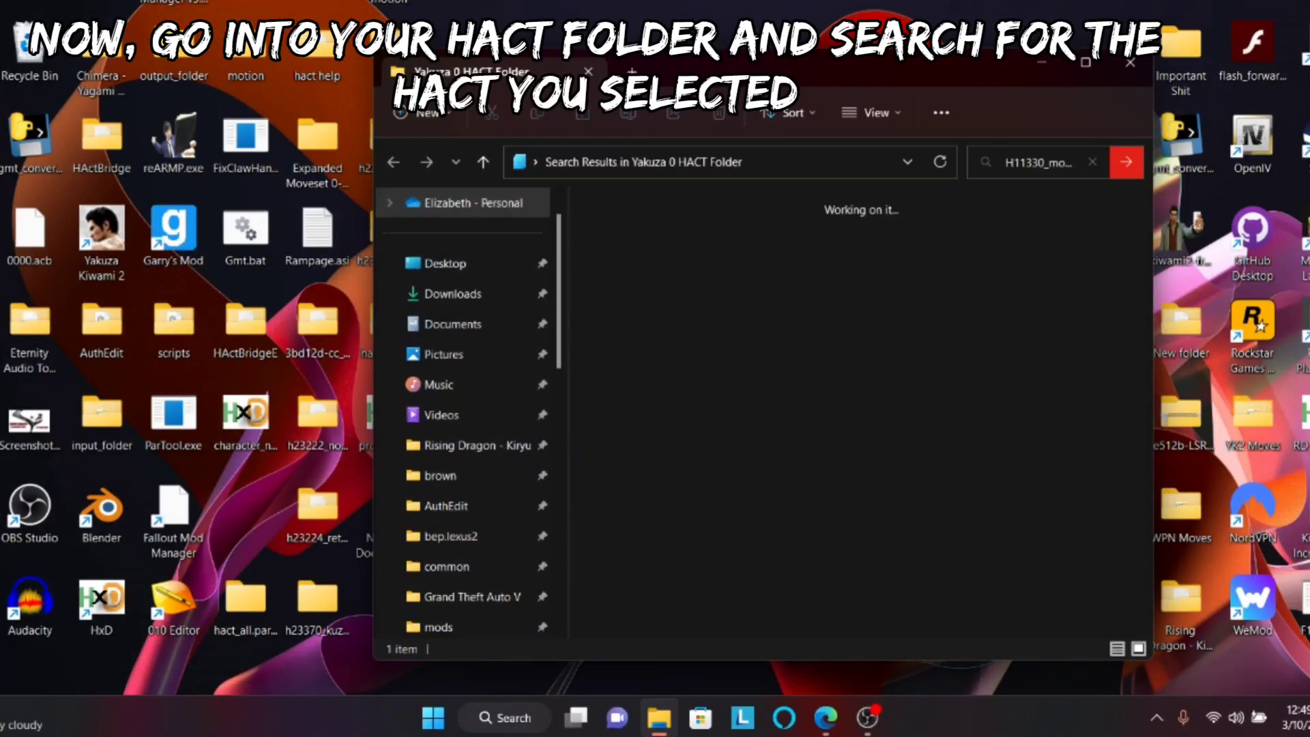
Step: Place ParTool.exe beside the search results and unpack h11330_mouko_noukudaki.par with it
{"action": "left_click_drag", "start_coordinate": [703, 74], "coordinate": [964, 19]}
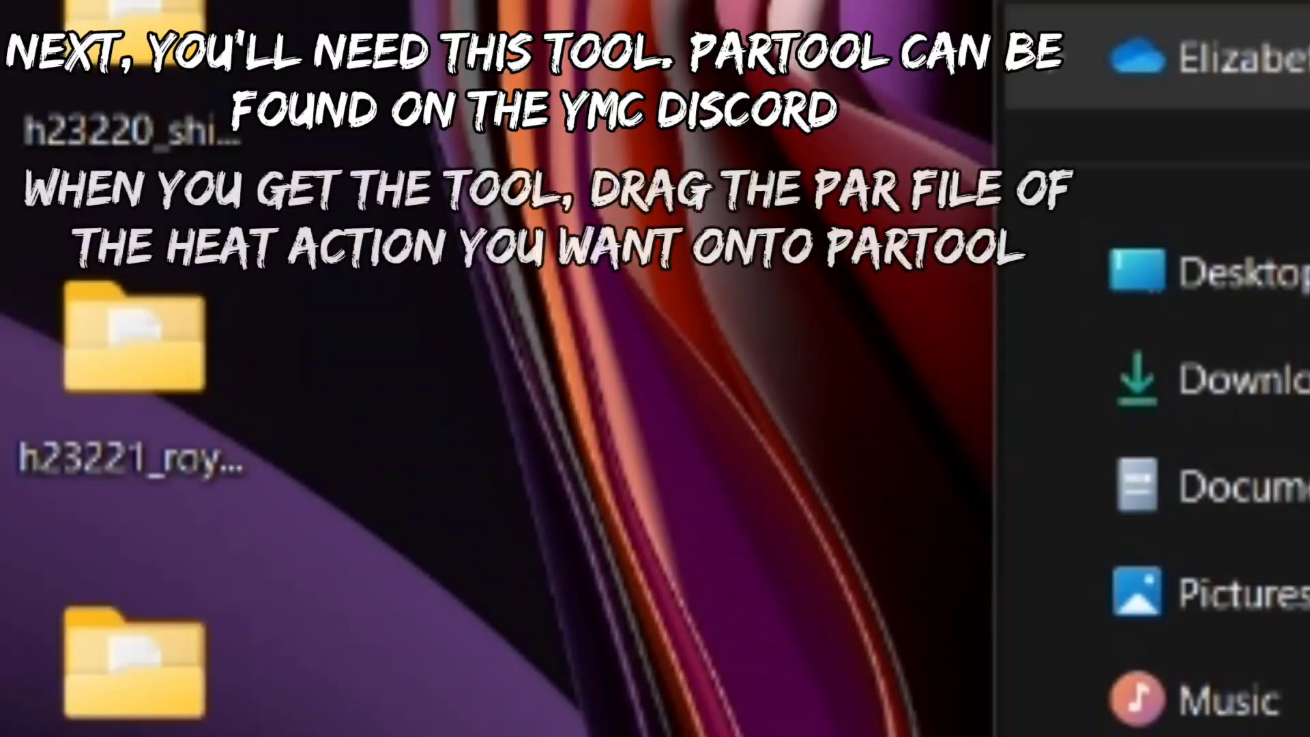
{"action": "left_click_drag", "start_coordinate": [739, 424], "coordinate": [730, 418]}
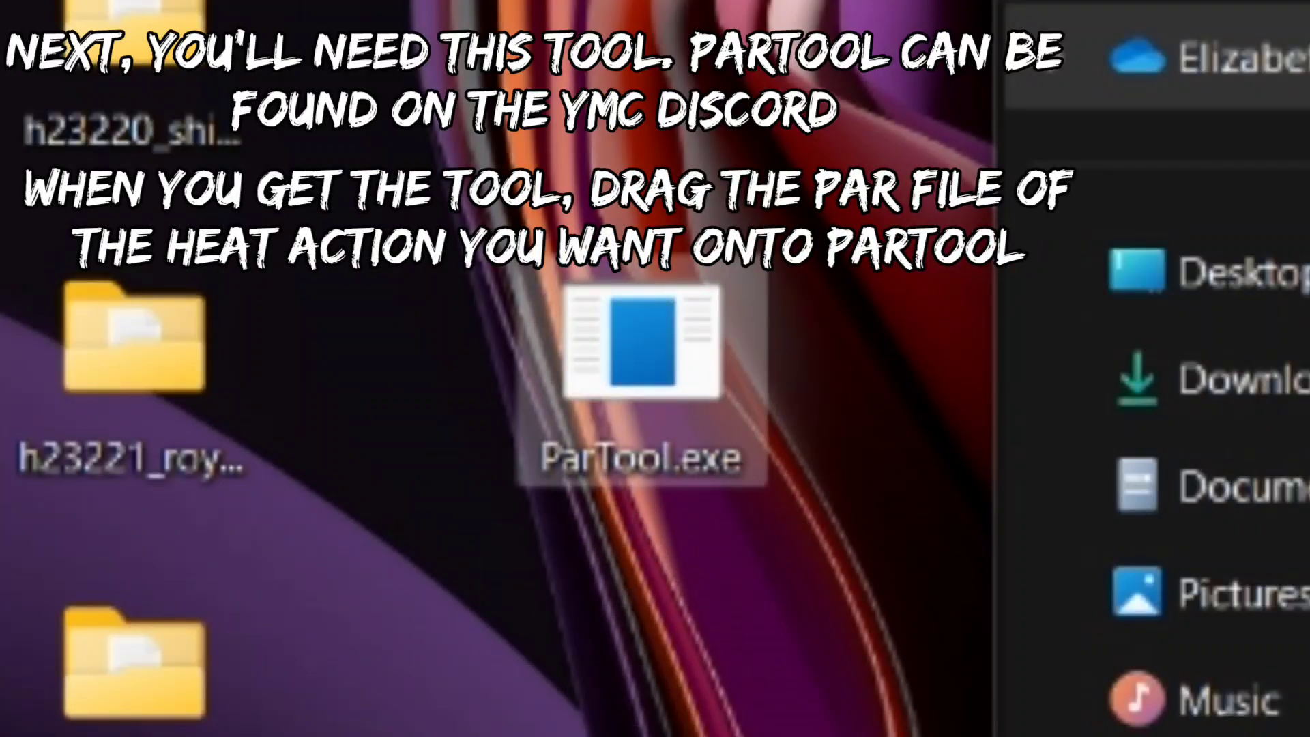
{"action": "left_click", "coordinate": [819, 532]}
{"action": "left_click_drag", "start_coordinate": [436, 86], "coordinate": [837, 626]}
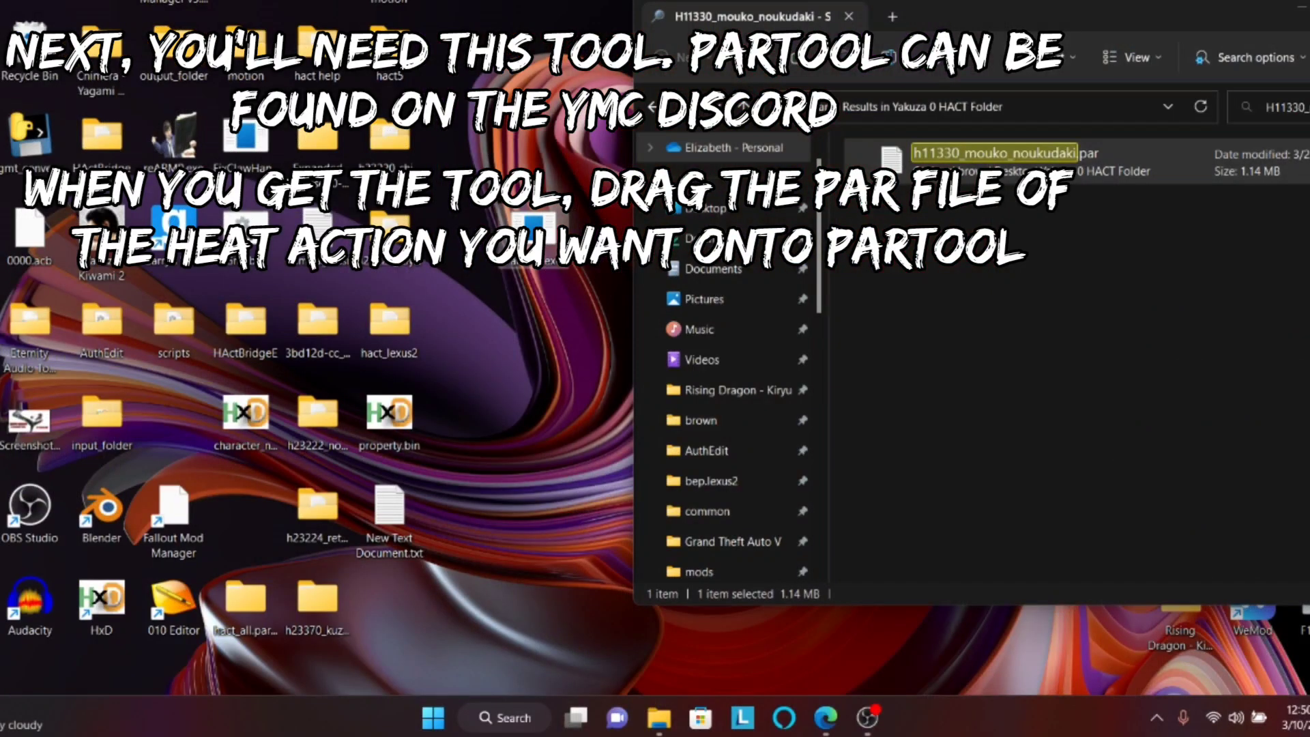
{"action": "left_click_drag", "start_coordinate": [891, 160], "coordinate": [556, 239]}
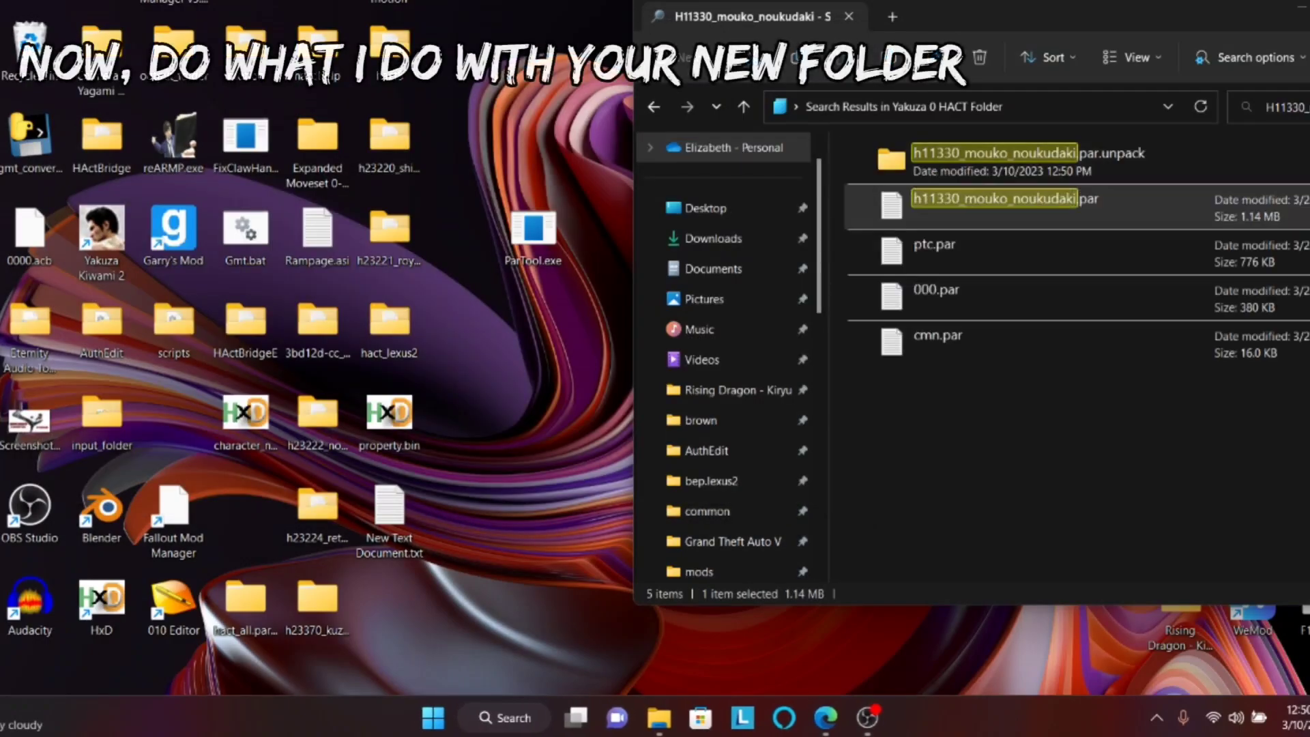
Step: In the h11330_mouko_noukudaki.par.unpack folder, unpack 000.par and cmn.par with ParTool
{"action": "left_click_drag", "start_coordinate": [1058, 16], "coordinate": [479, 43]}
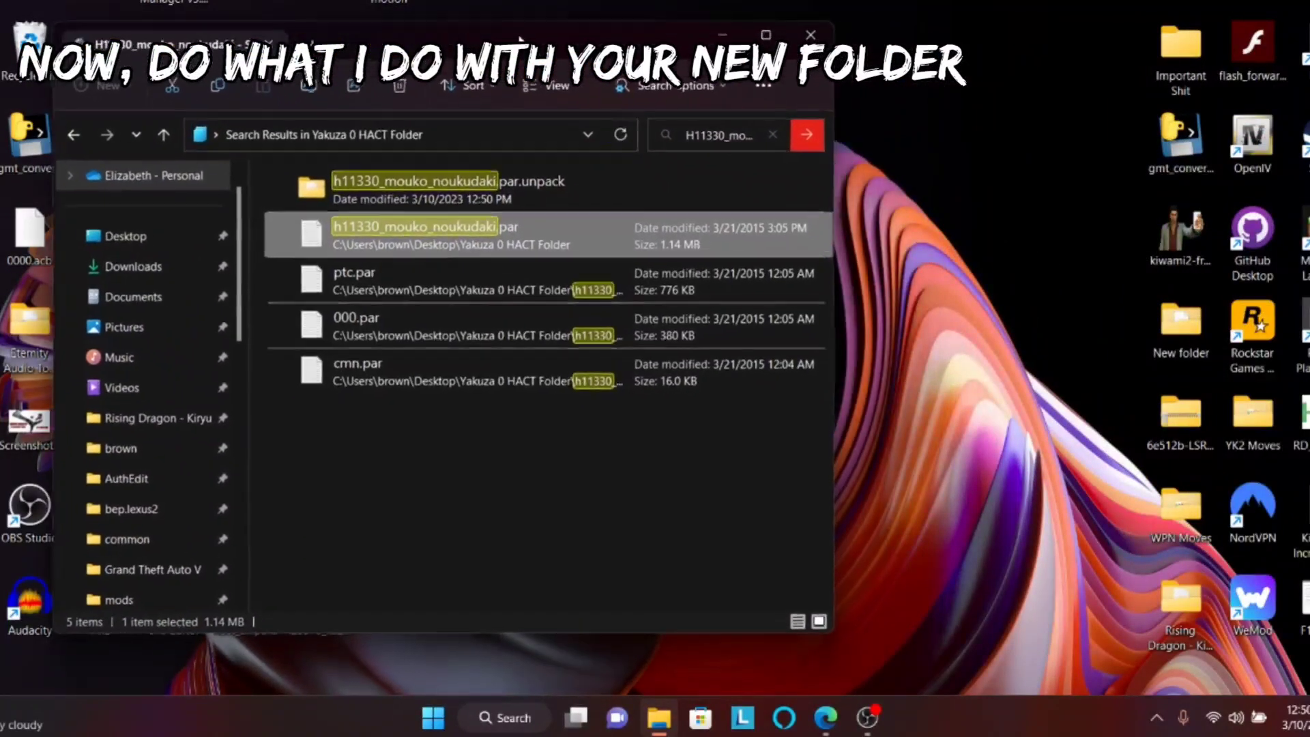
{"action": "left_click", "coordinate": [74, 134]}
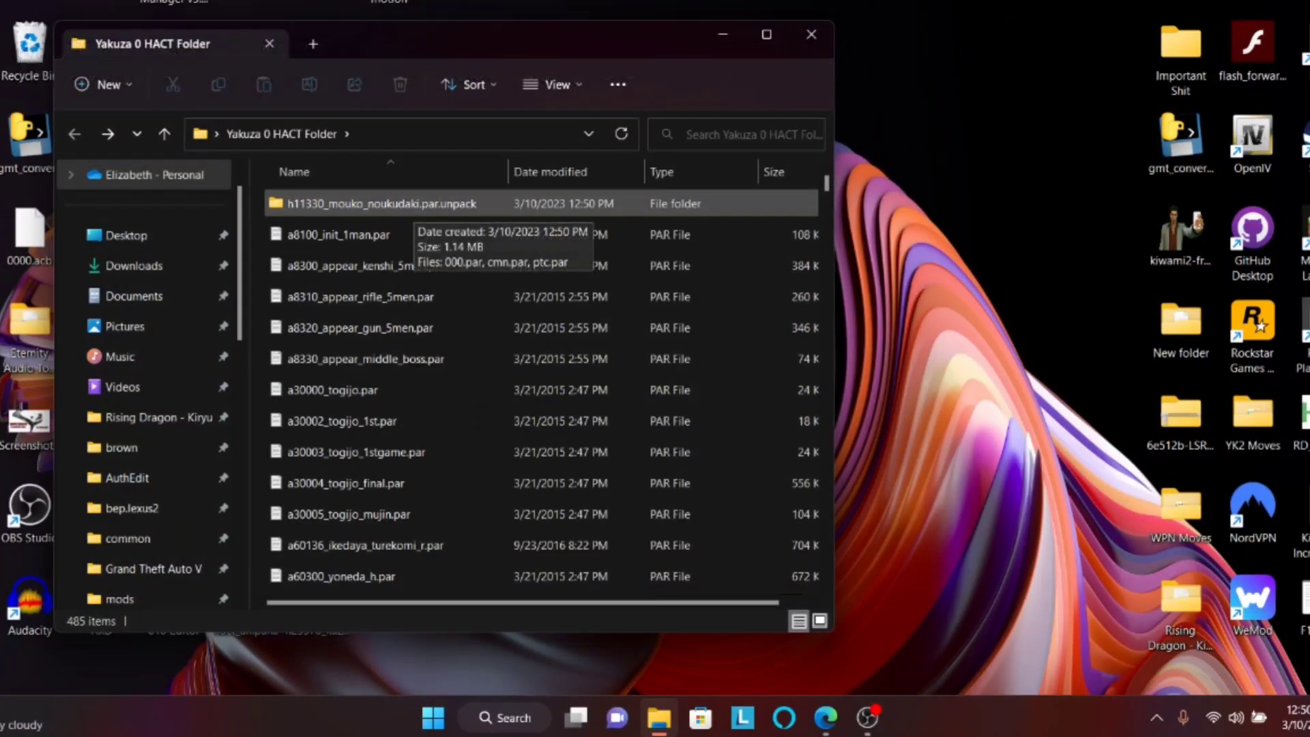
{"action": "double_click", "coordinate": [403, 205]}
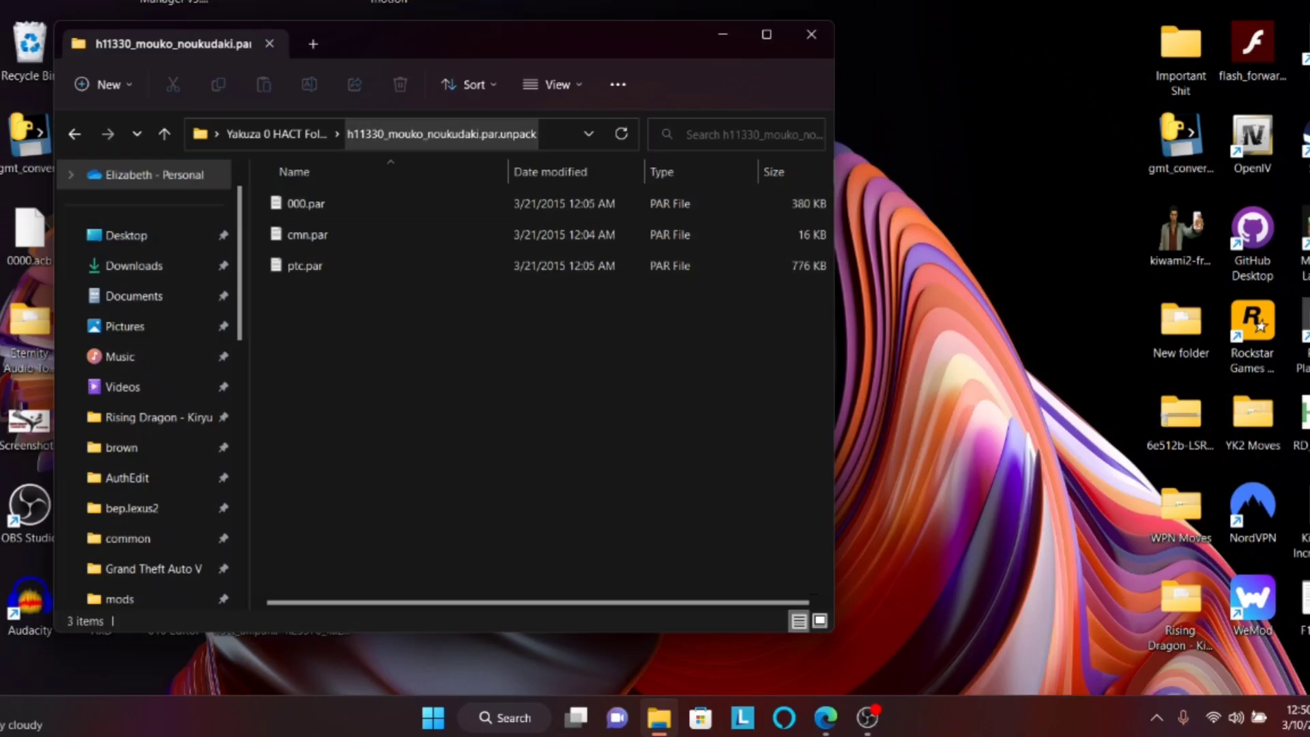
{"action": "left_click_drag", "start_coordinate": [377, 56], "coordinate": [1040, 38]}
{"action": "left_click", "coordinate": [970, 188]}
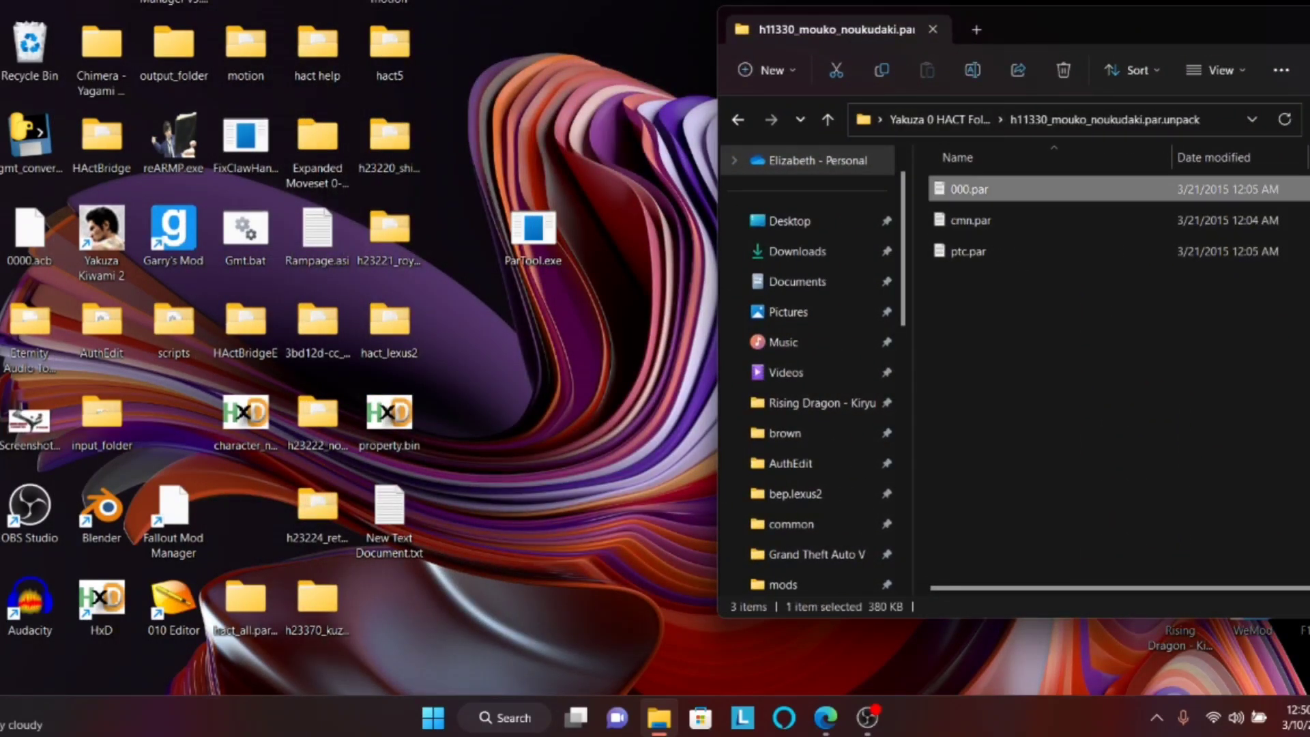
{"action": "left_click_drag", "start_coordinate": [969, 189], "coordinate": [534, 232]}
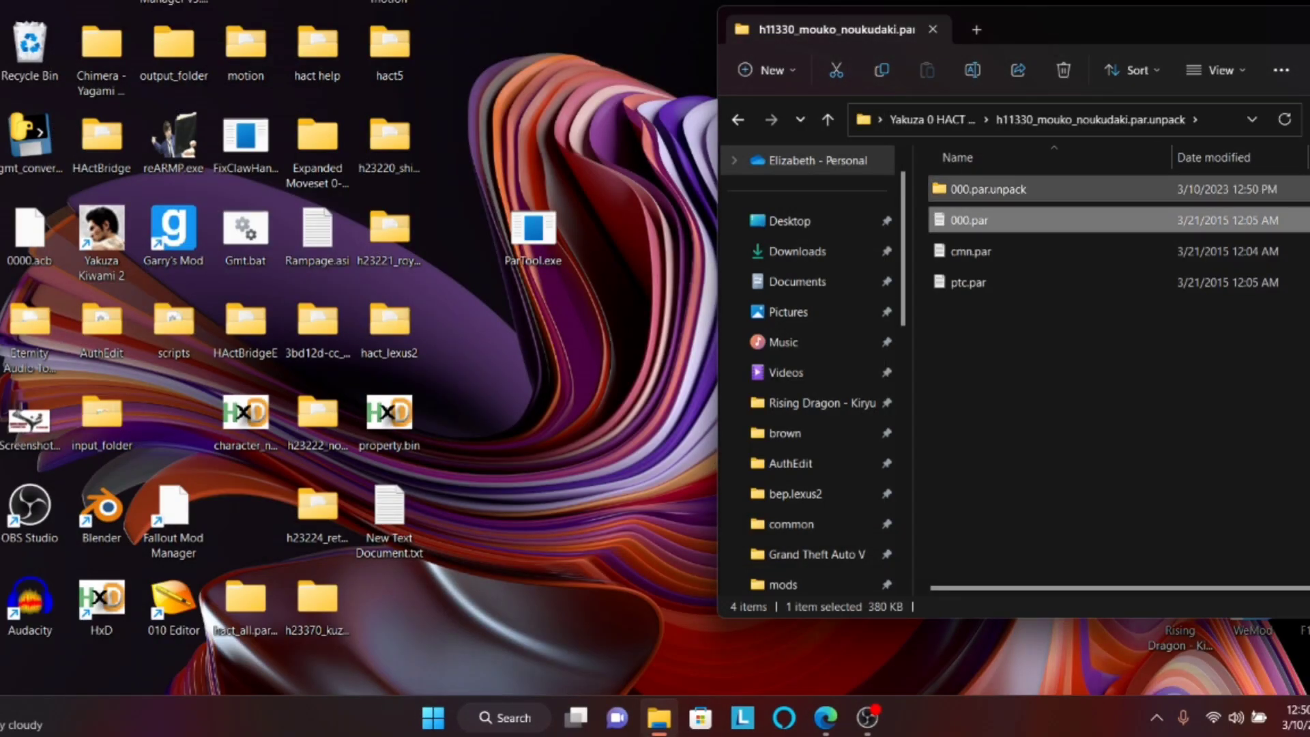
{"action": "left_click", "coordinate": [970, 252]}
{"action": "left_click_drag", "start_coordinate": [969, 251], "coordinate": [534, 235]}
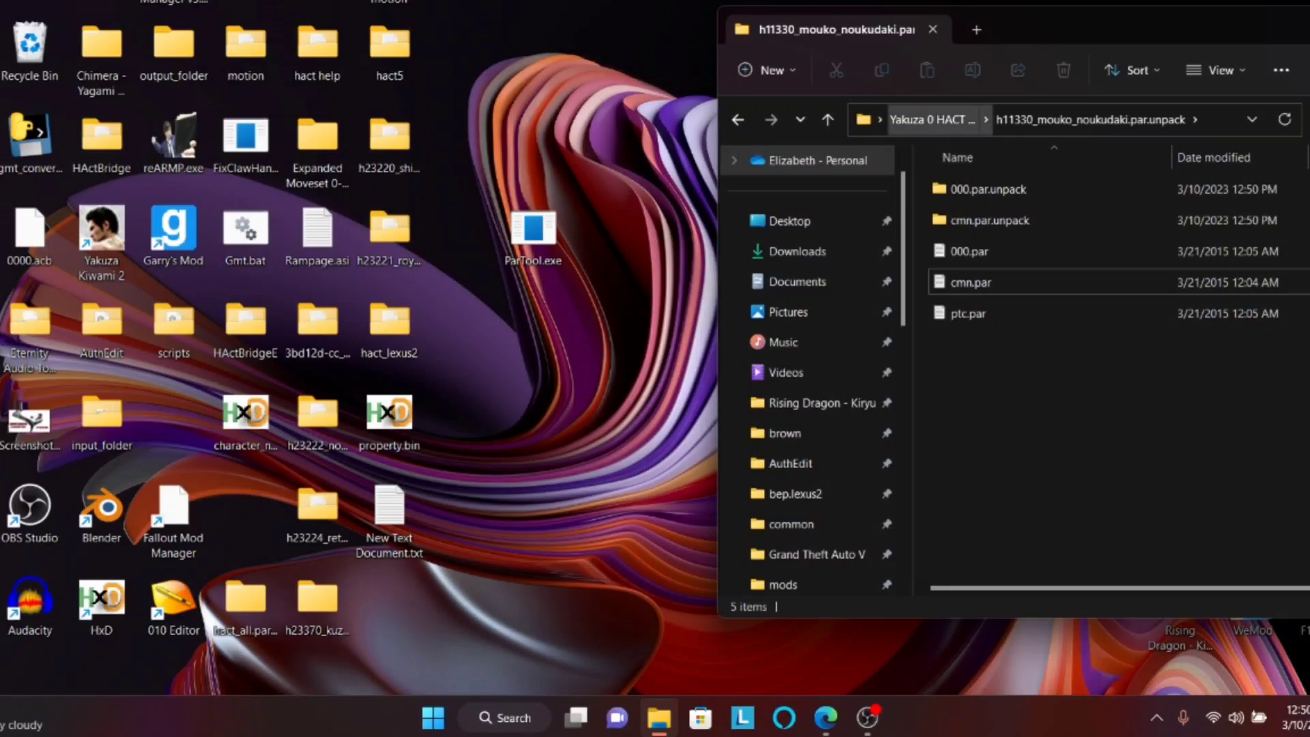
Step: Return to the Yakuza 0 HACT Folder and open the HActBridge folder inside HActBridgeE in a second window
{"action": "left_click", "coordinate": [928, 120]}
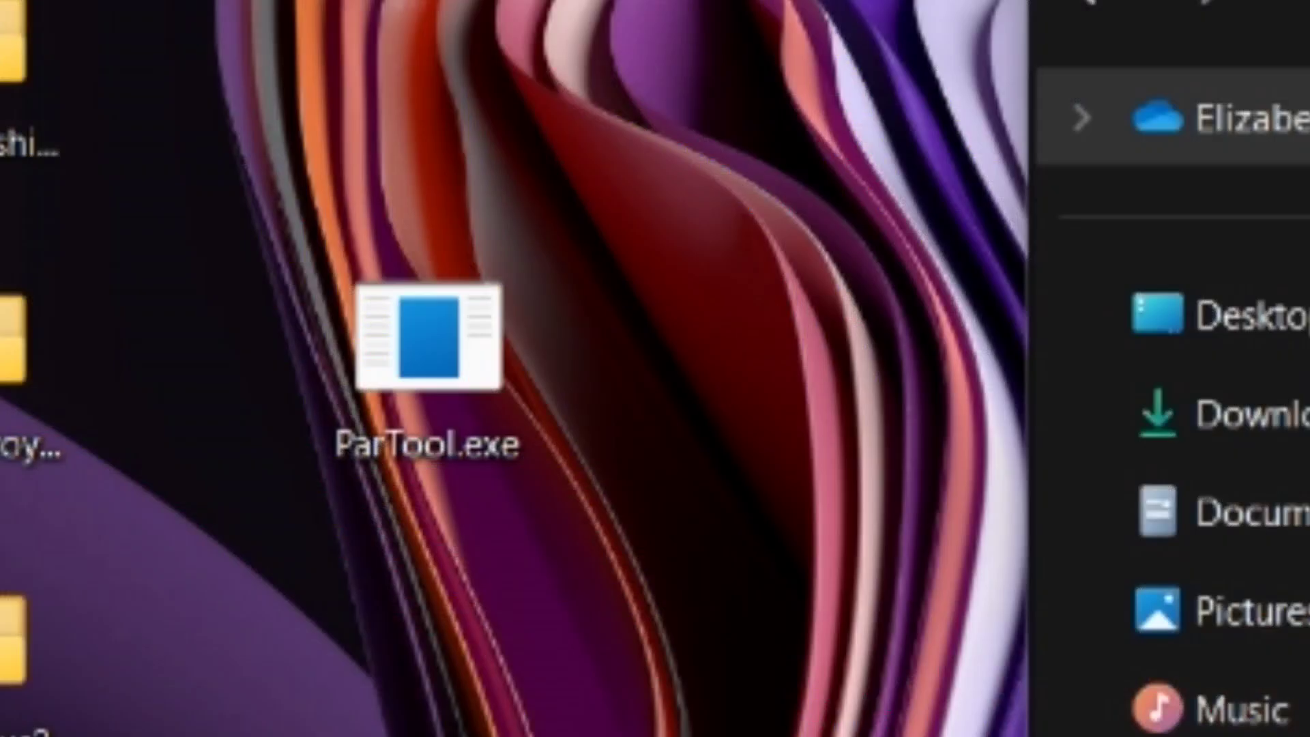
{"action": "left_click_drag", "start_coordinate": [5, 710], "coordinate": [689, 341]}
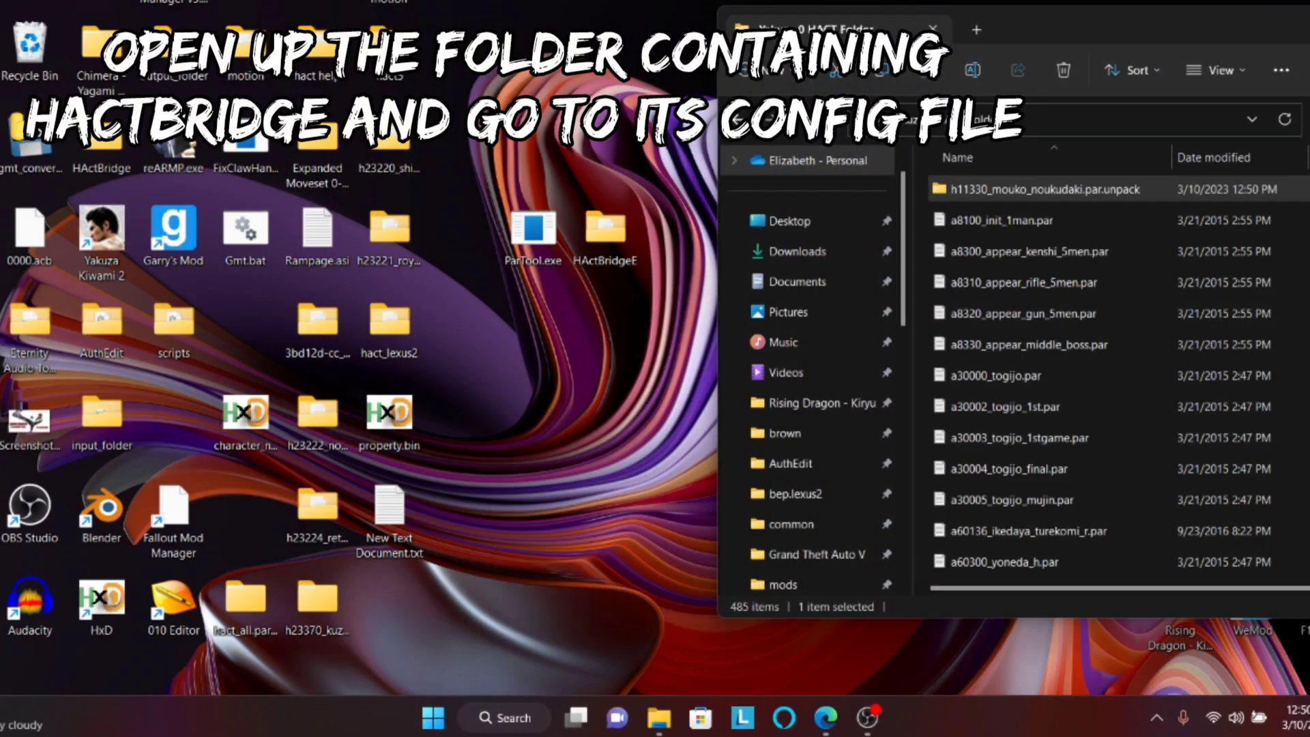
{"action": "double_click", "coordinate": [605, 235]}
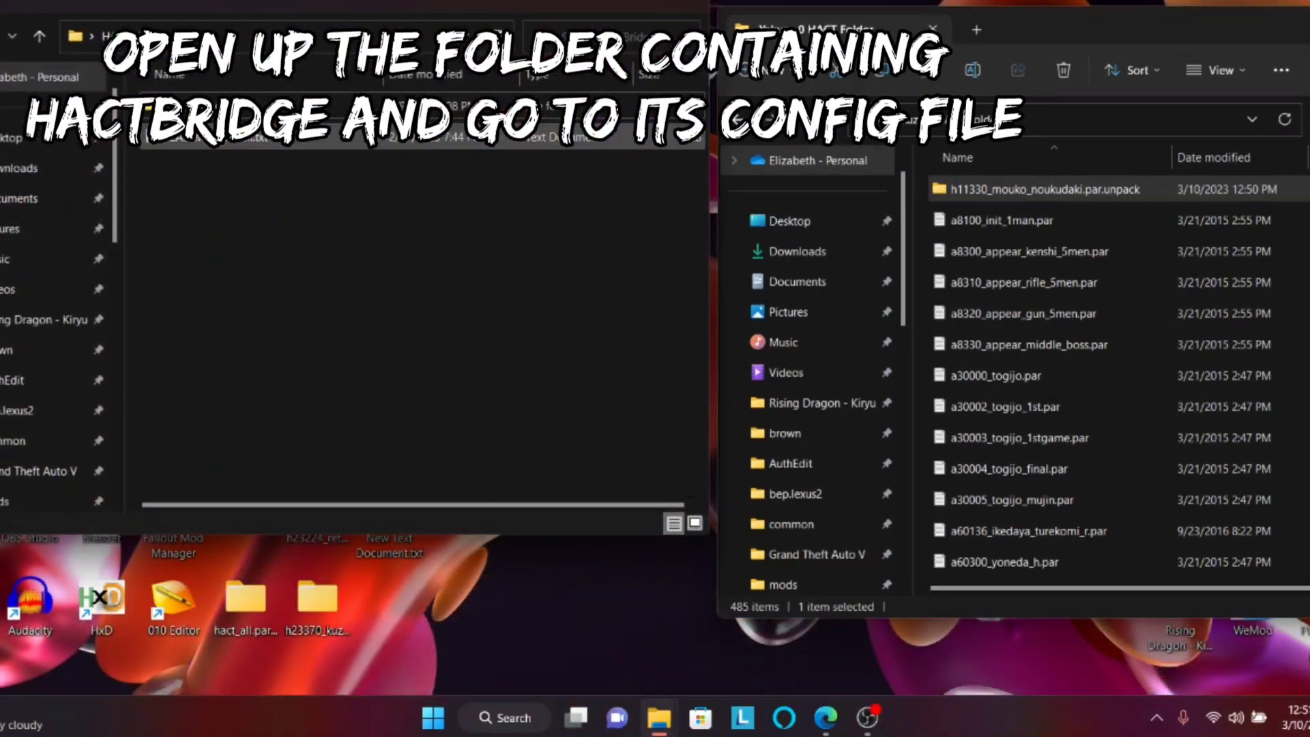
{"action": "left_click", "coordinate": [273, 104]}
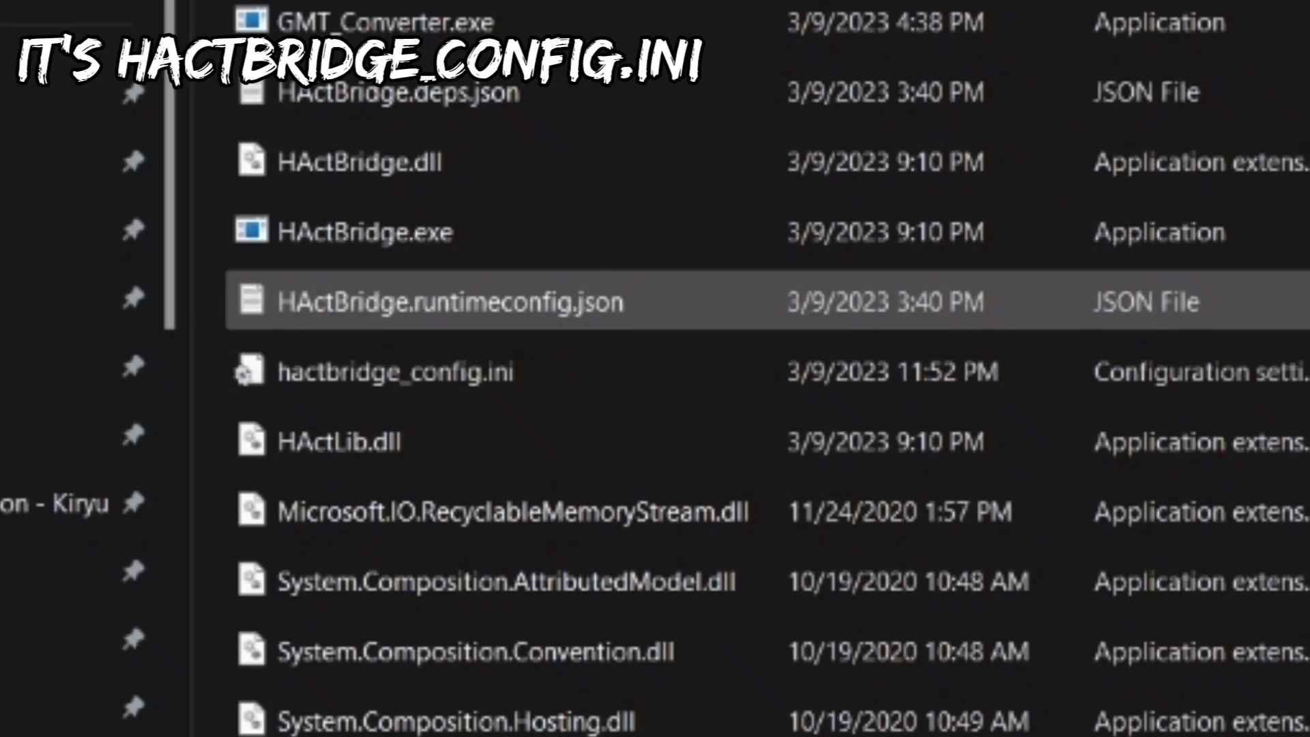
Step: Open hactbridge_config.ini and make sure it uses input=y0 and output=yk2
{"action": "left_click", "coordinate": [309, 372]}
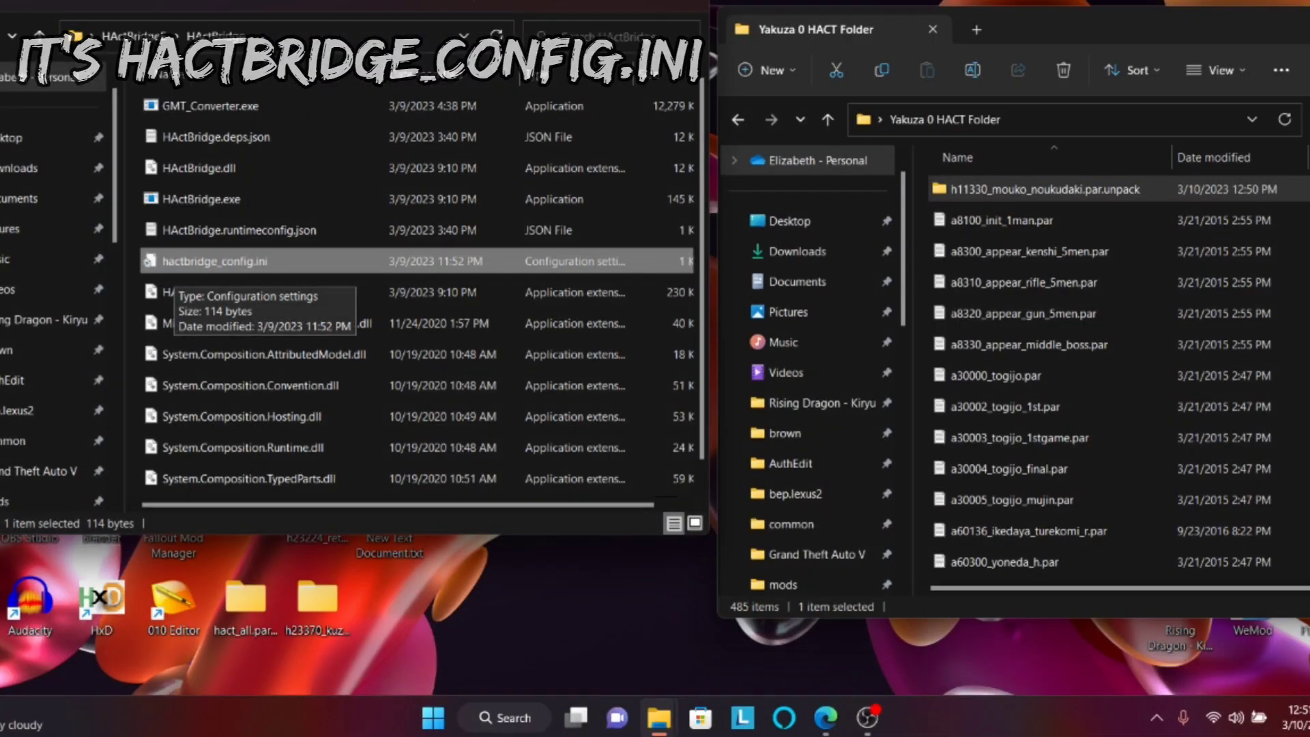
{"action": "double_click", "coordinate": [176, 262]}
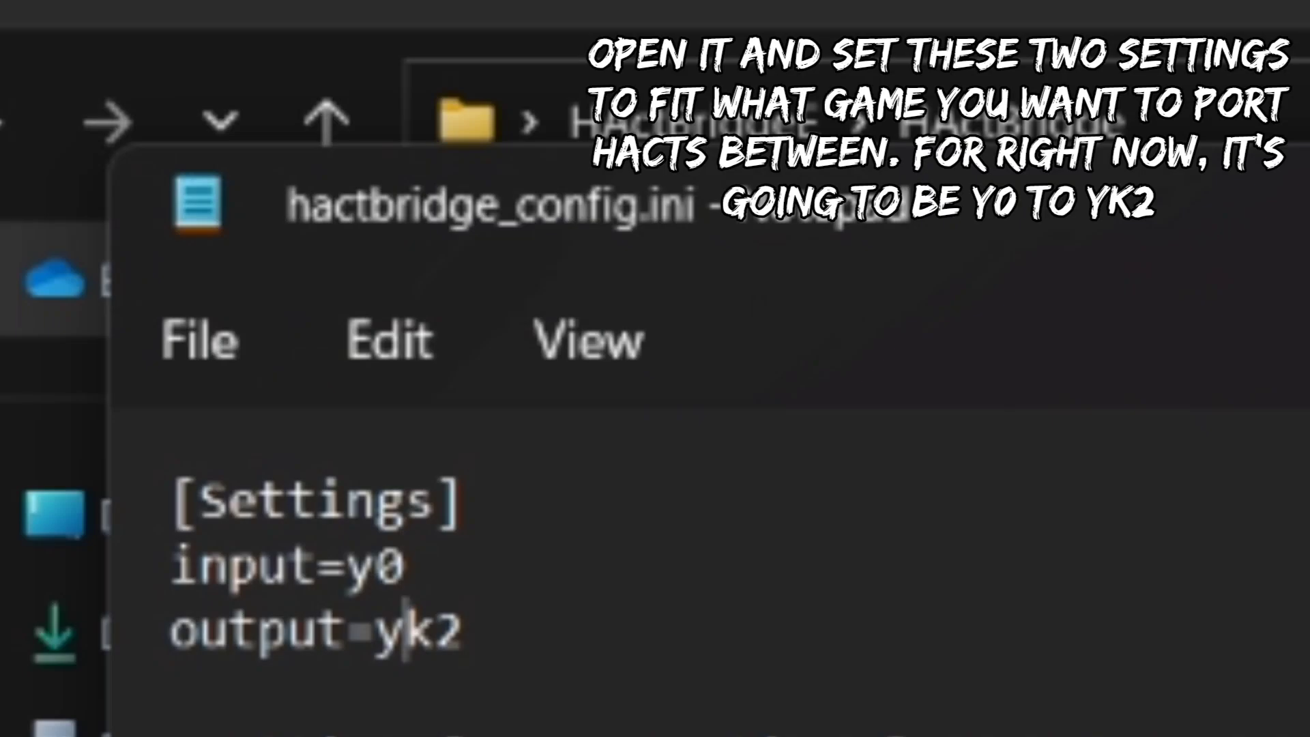
{"action": "key", "text": "Right"}
{"action": "key", "text": "Right"}
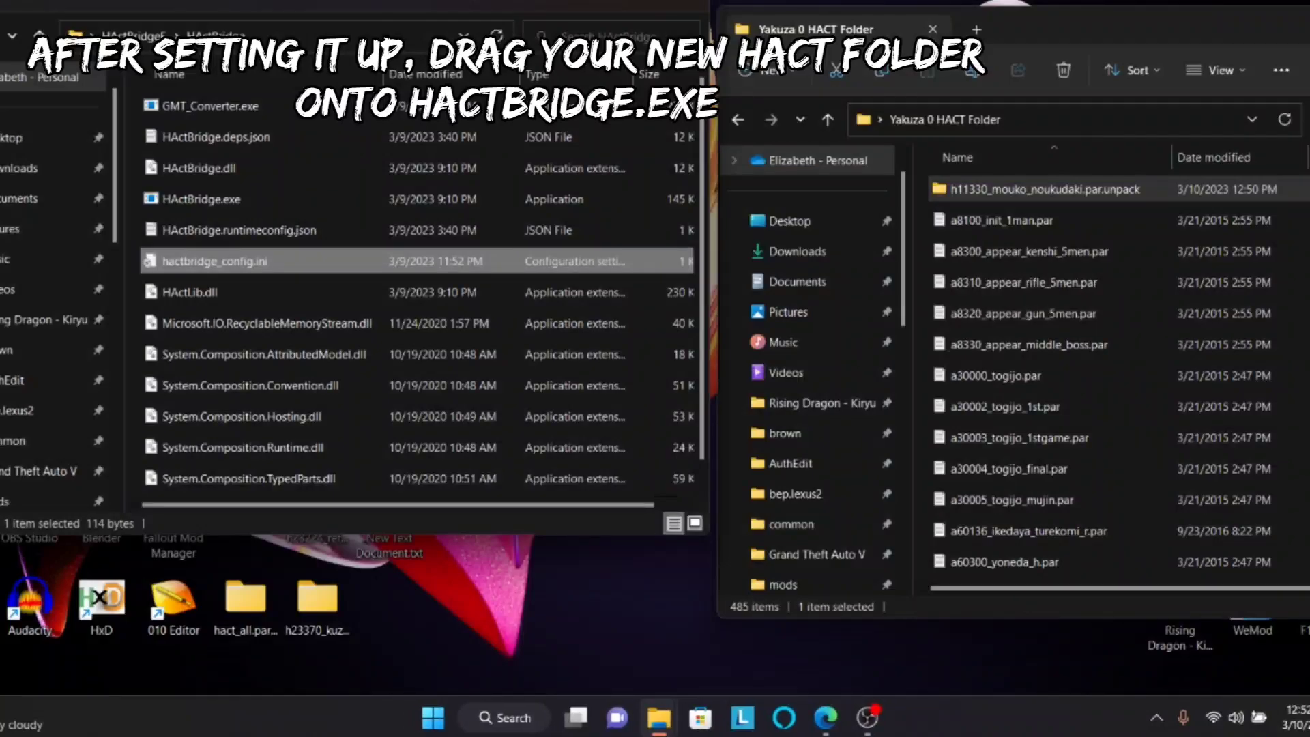
Step: Convert the h11330_mouko_noukudaki.par.unpack folder by opening it with HActBridge.exe
{"action": "left_click", "coordinate": [1046, 190]}
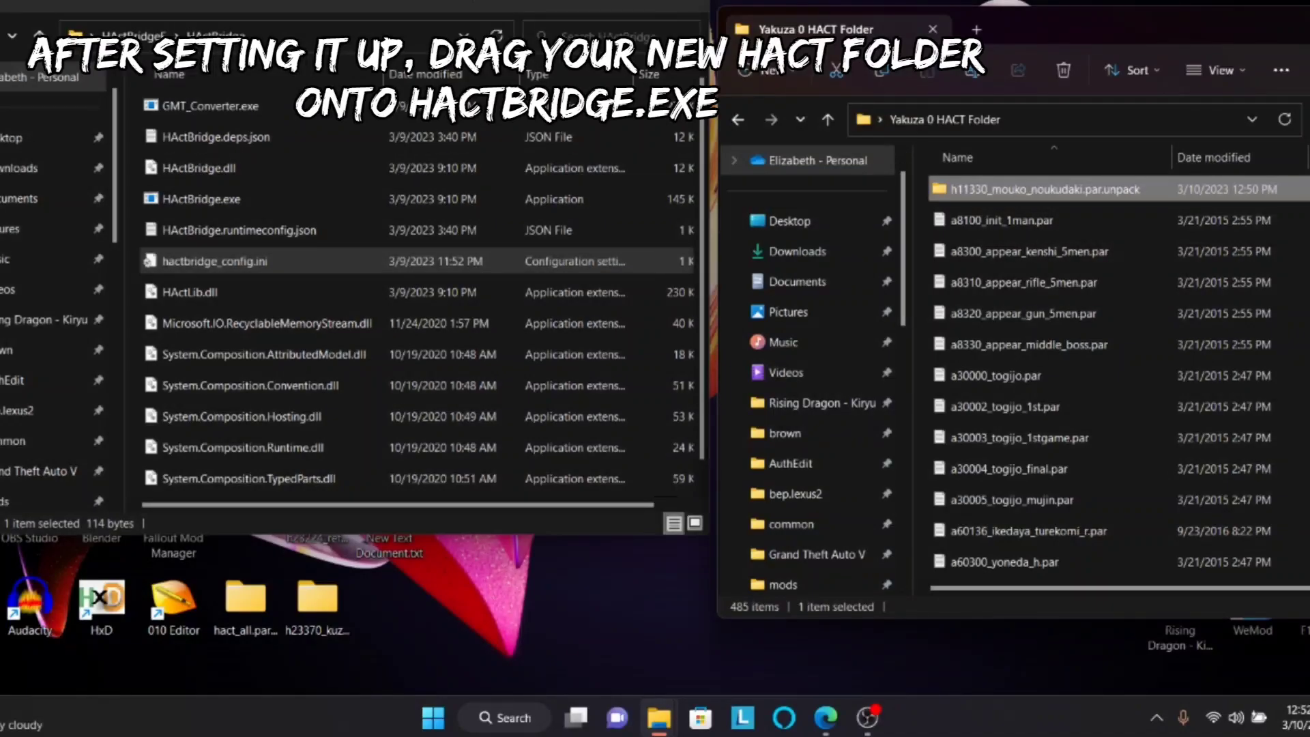
{"action": "left_click_drag", "start_coordinate": [990, 189], "coordinate": [246, 206]}
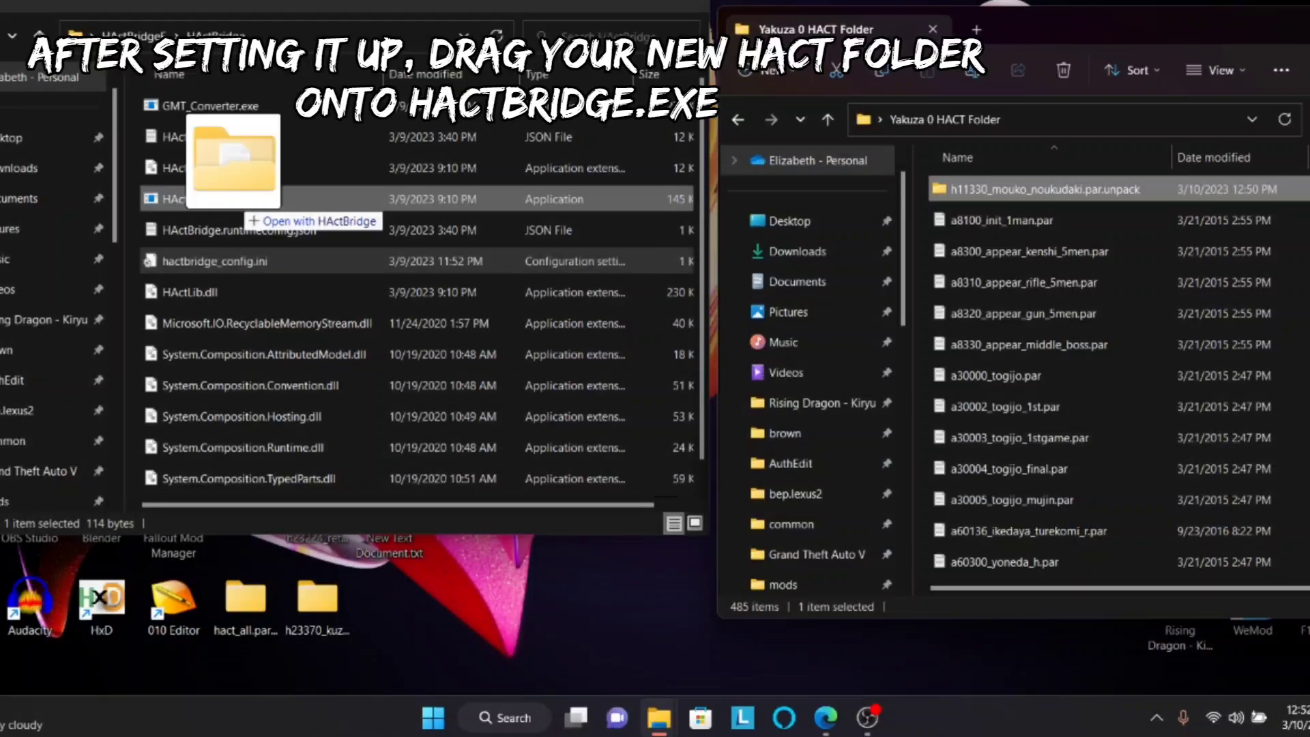
{"action": "left_click_drag", "start_coordinate": [242, 207], "coordinate": [243, 207]}
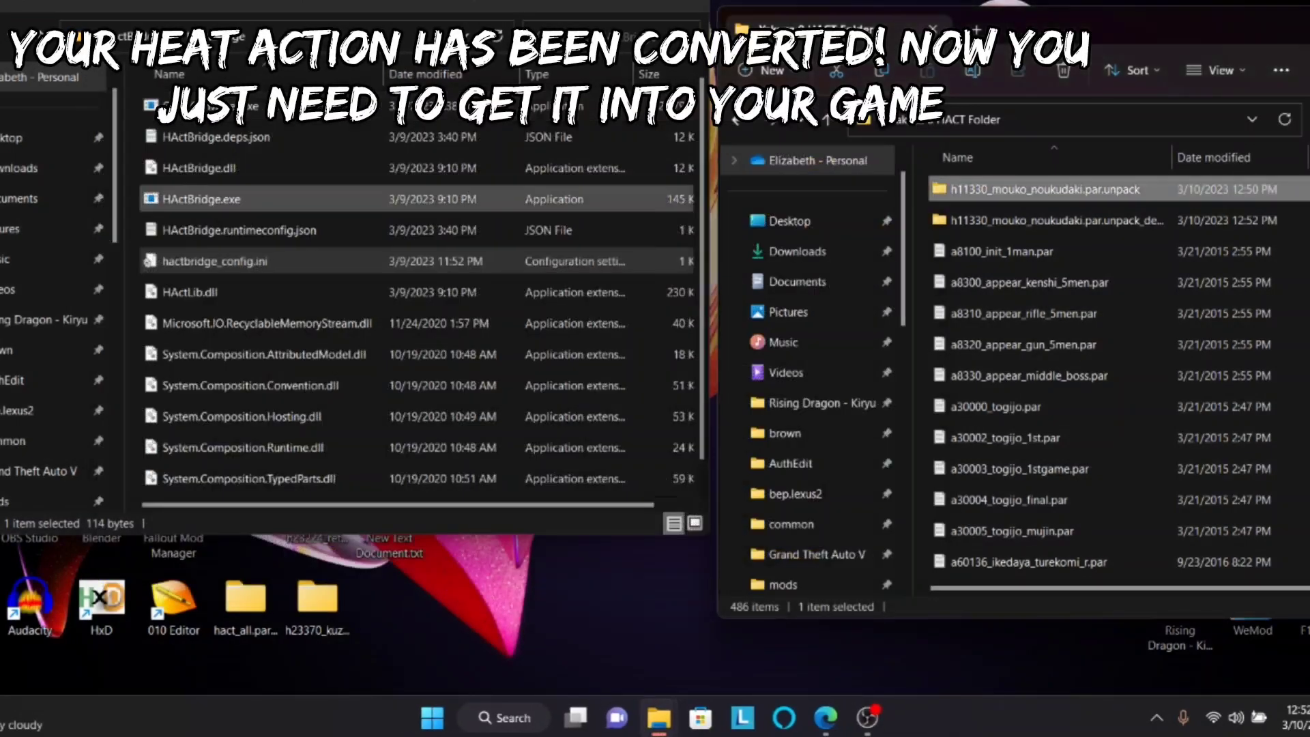
Step: Rename the converted HAct folder h23225_skullsplitter and copy it into the hact_lexus2 folder of the Rising Dragon - Kiryu Reborn! mod
{"action": "left_click_drag", "start_coordinate": [1078, 29], "coordinate": [482, 44]}
{"action": "left_click", "coordinate": [471, 236]}
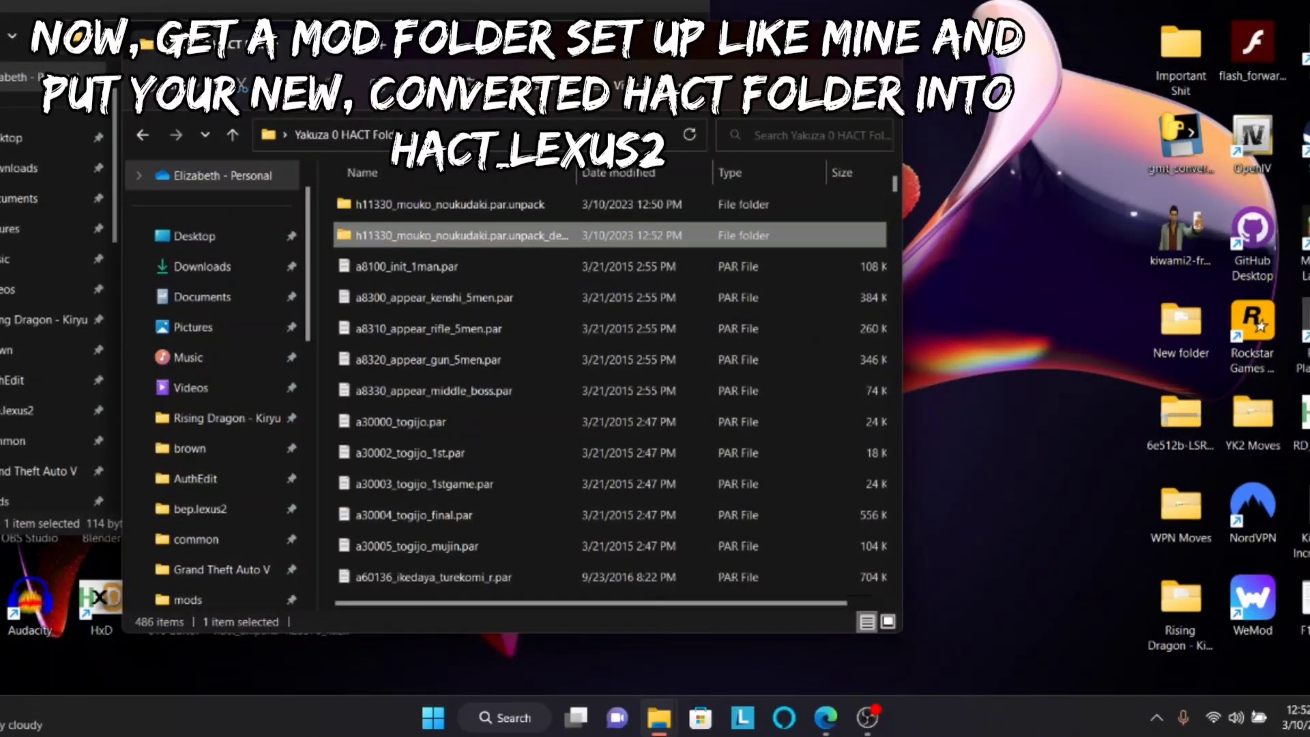
{"action": "right_click", "coordinate": [394, 239]}
{"action": "left_click", "coordinate": [494, 264]}
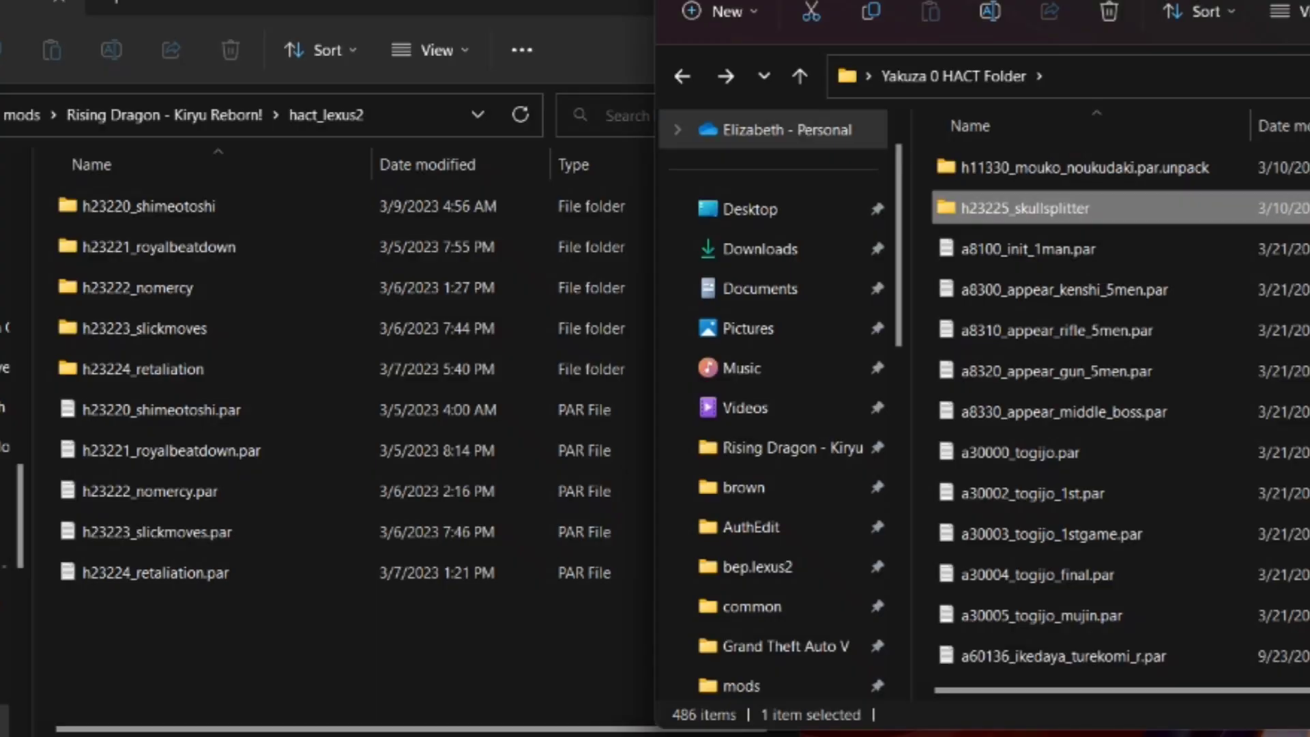
{"action": "left_click_drag", "start_coordinate": [1024, 209], "coordinate": [510, 696]}
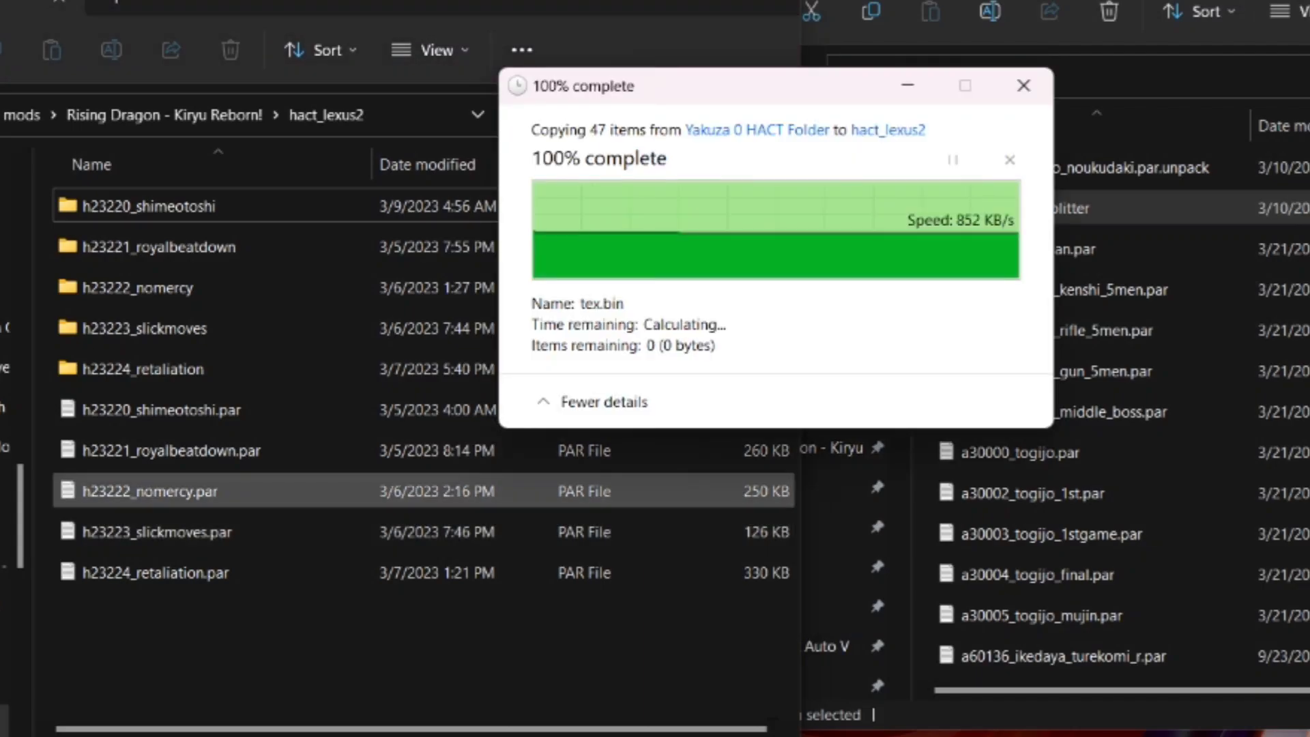
{"action": "left_click", "coordinate": [1307, 2]}
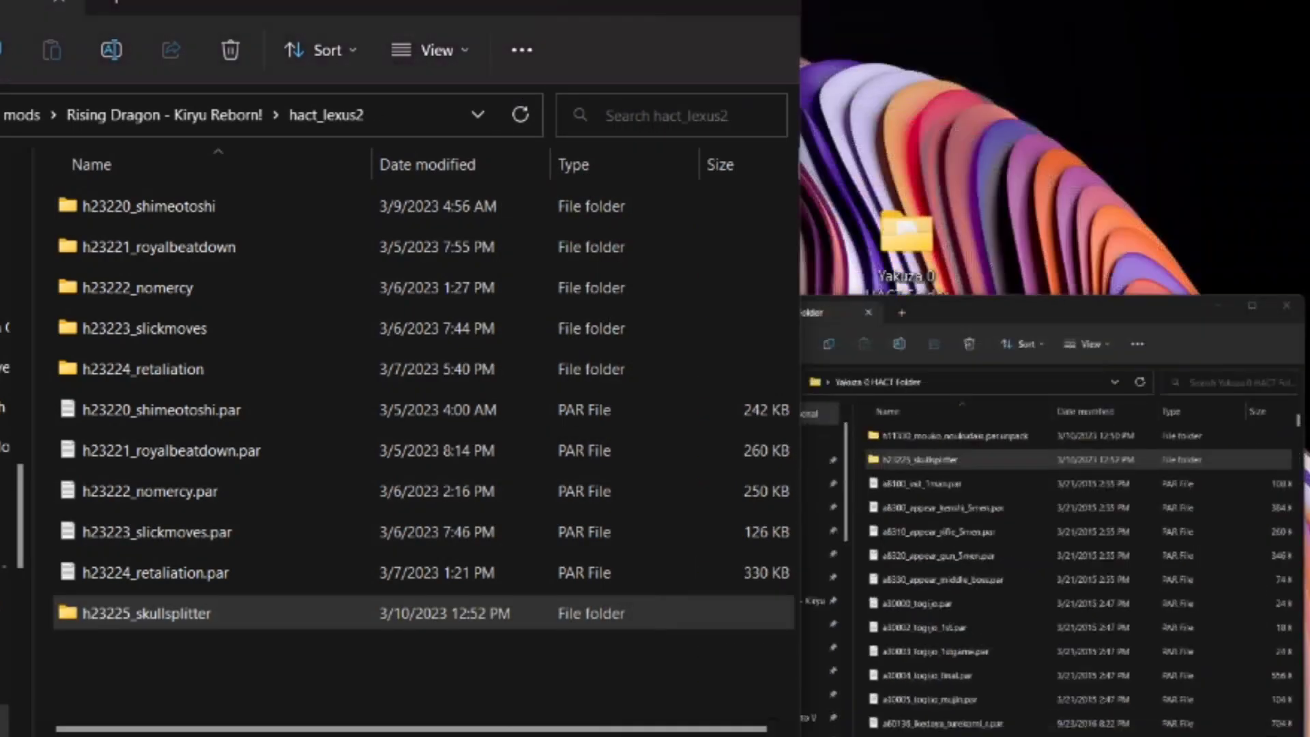
Step: Open the h23225_skullsplitter folder and pack its 000 and cmn subfolders into separate PAR files with ParTool.exe
{"action": "left_click_drag", "start_coordinate": [423, 4], "coordinate": [1119, 0]}
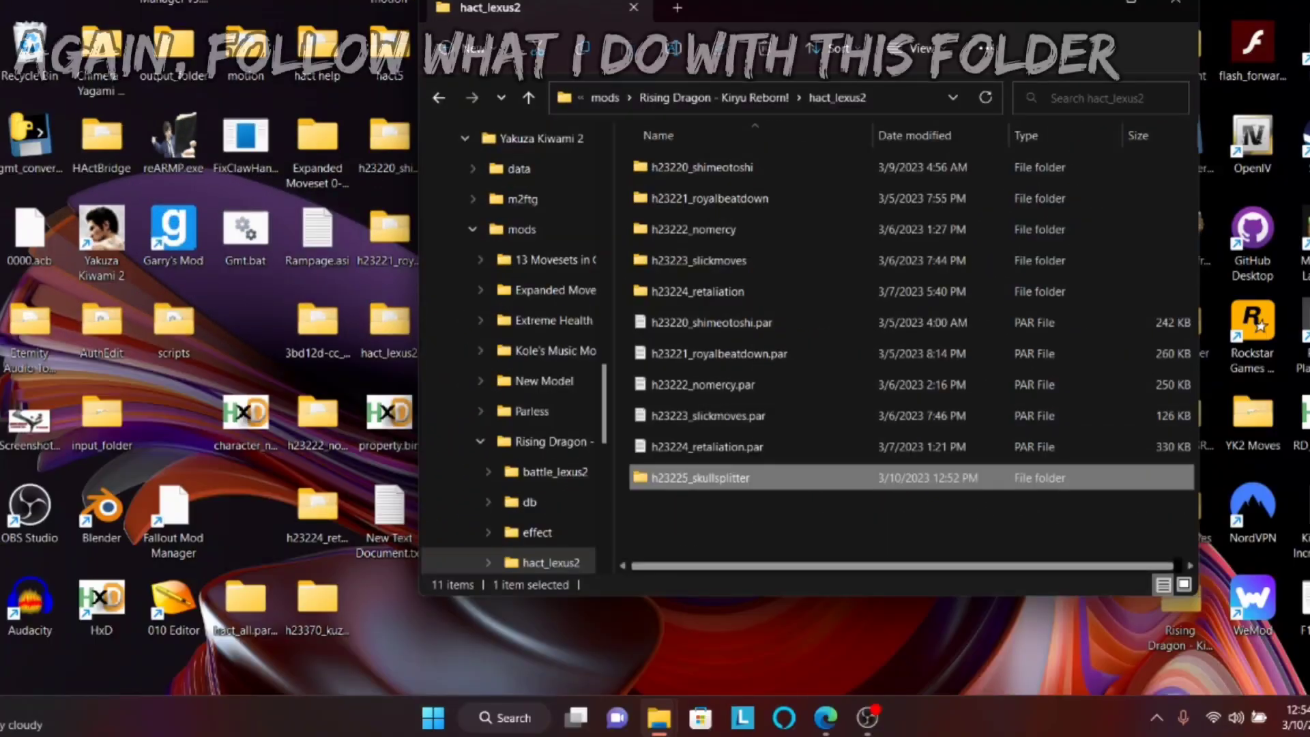
{"action": "left_click", "coordinate": [887, 524]}
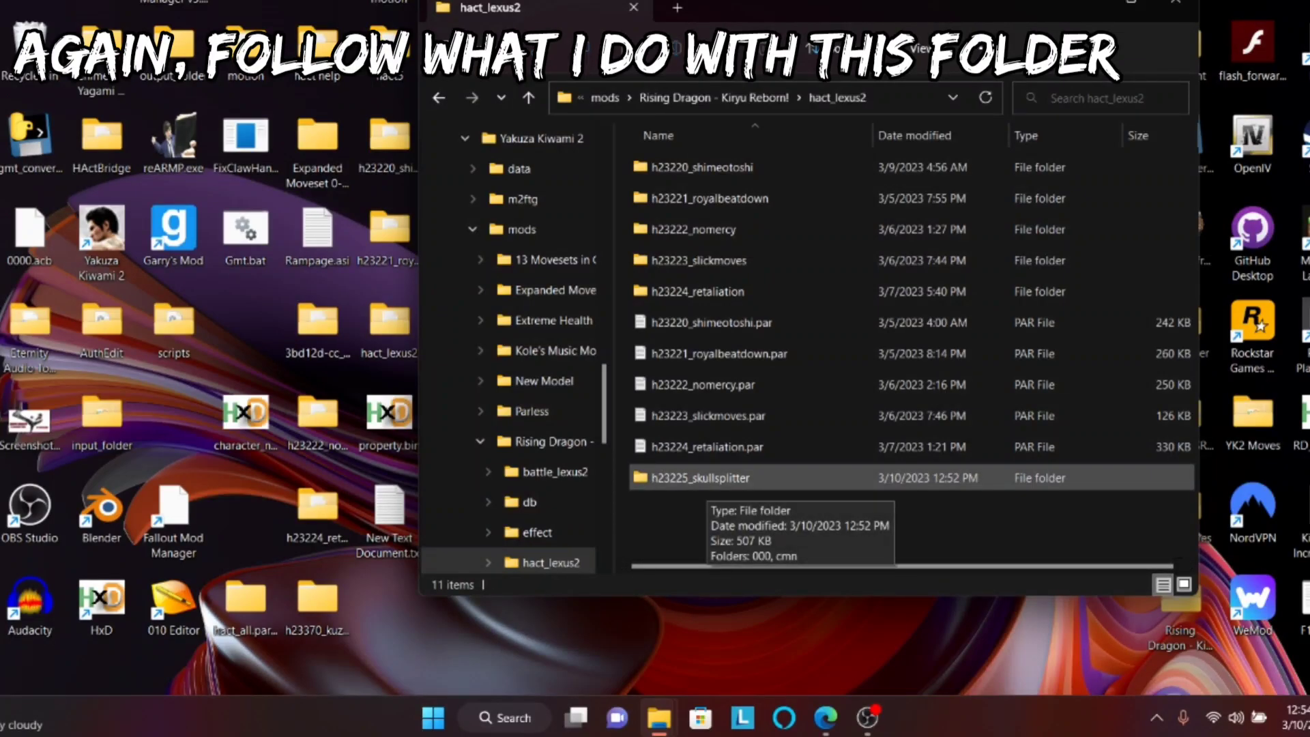
{"action": "left_click", "coordinate": [707, 480]}
{"action": "double_click", "coordinate": [703, 478]}
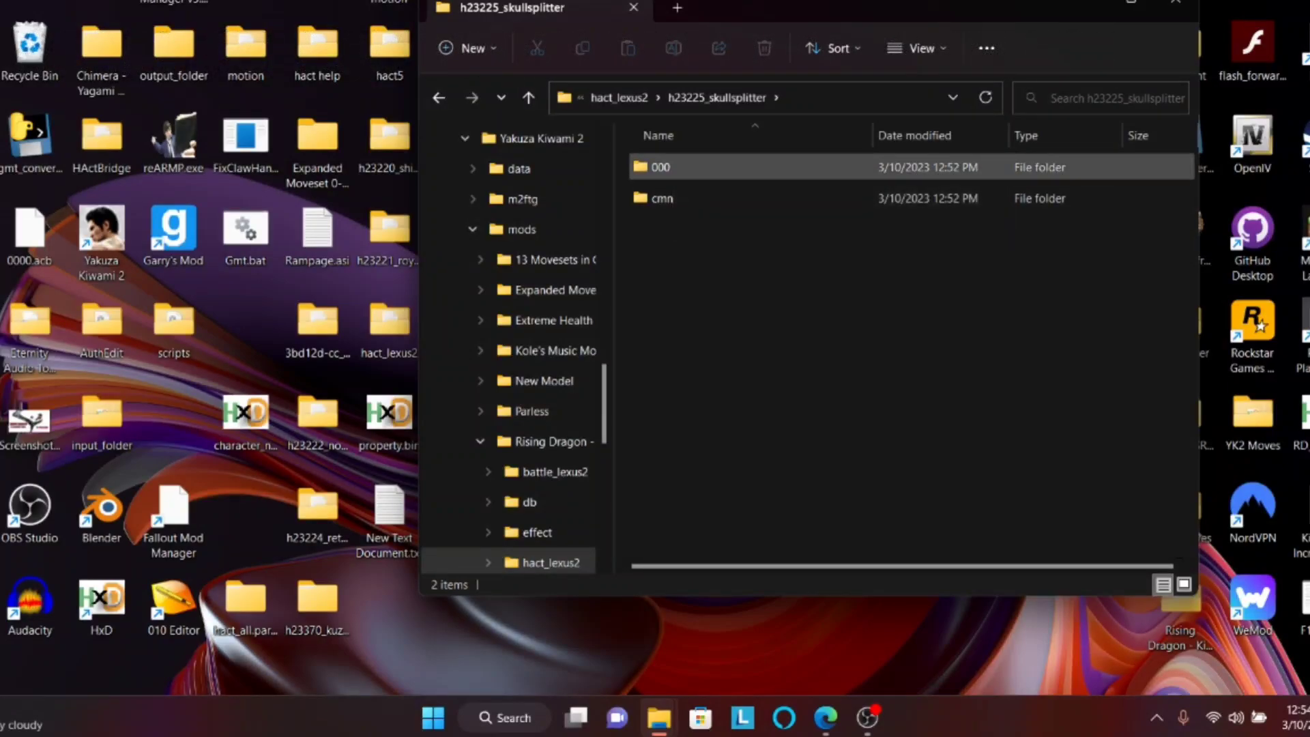
{"action": "left_click", "coordinate": [660, 167]}
{"action": "left_click_drag", "start_coordinate": [745, 11], "coordinate": [1110, 17]}
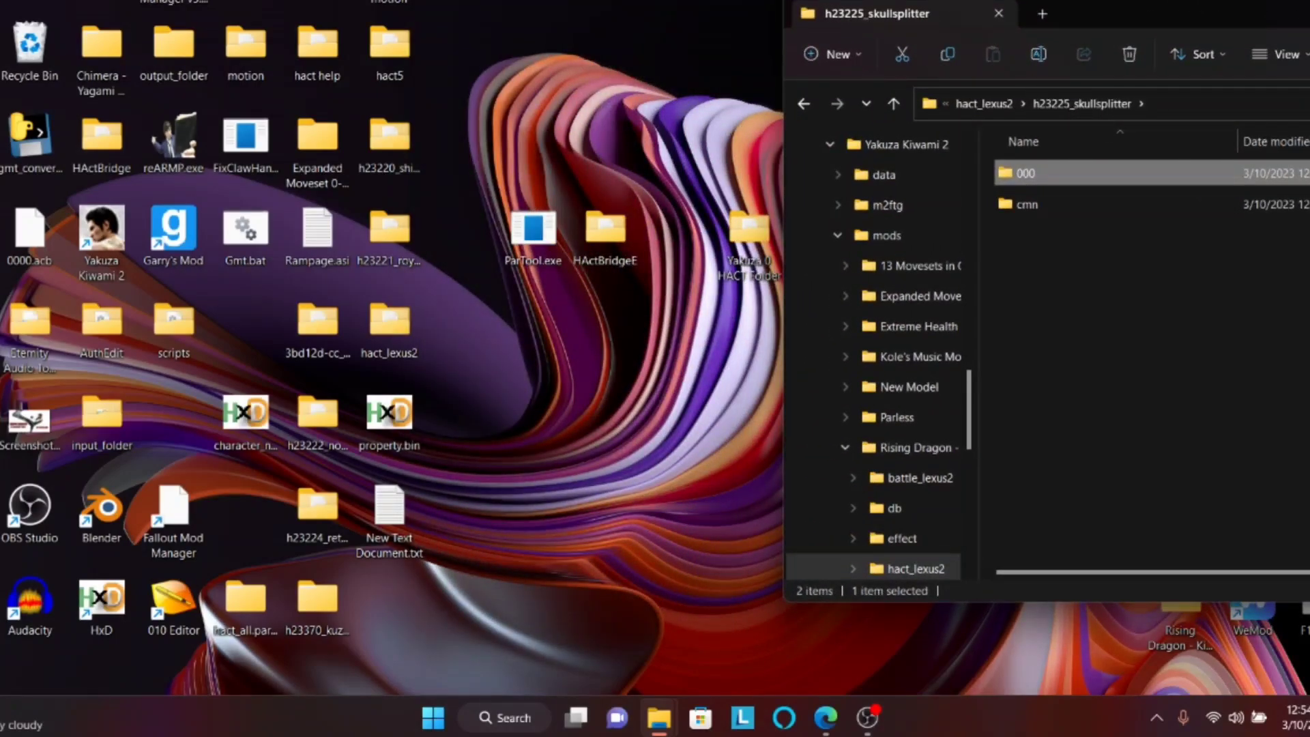
{"action": "left_click_drag", "start_coordinate": [1020, 172], "coordinate": [539, 235]}
{"action": "left_click", "coordinate": [1027, 204]}
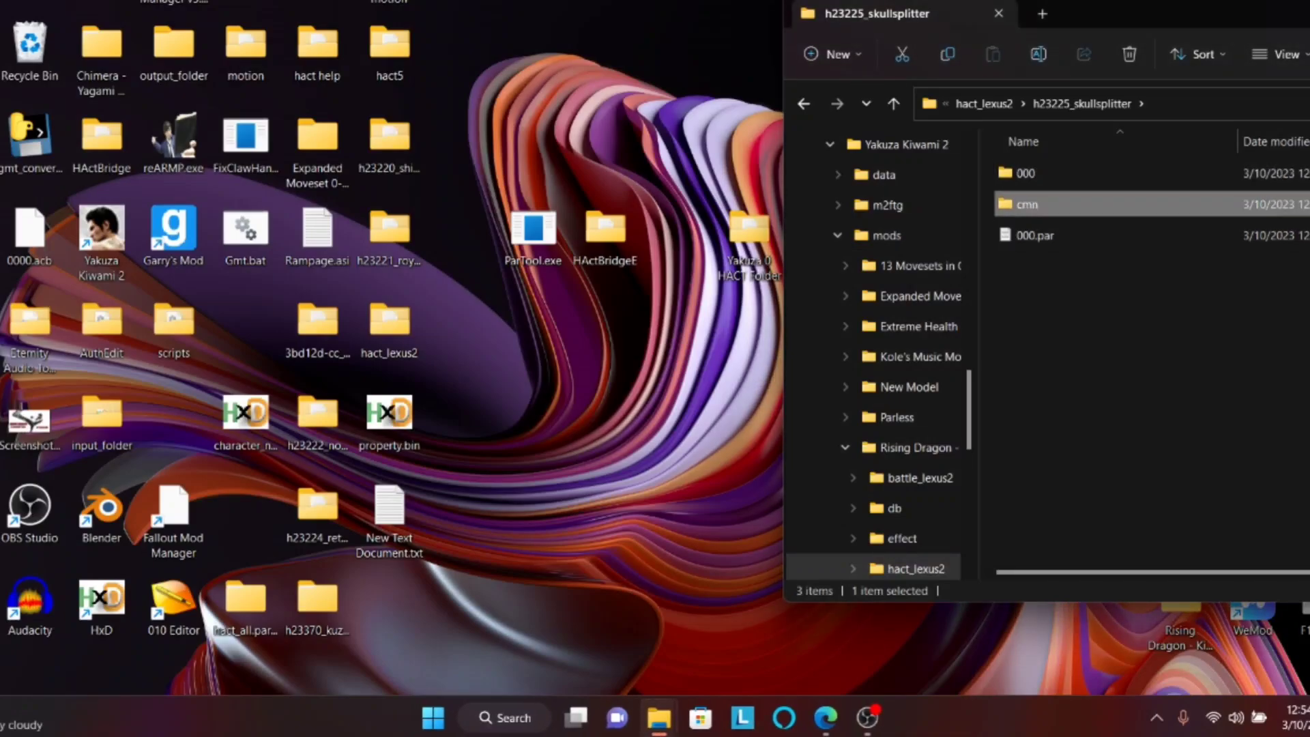
{"action": "left_click_drag", "start_coordinate": [1027, 204], "coordinate": [533, 235]}
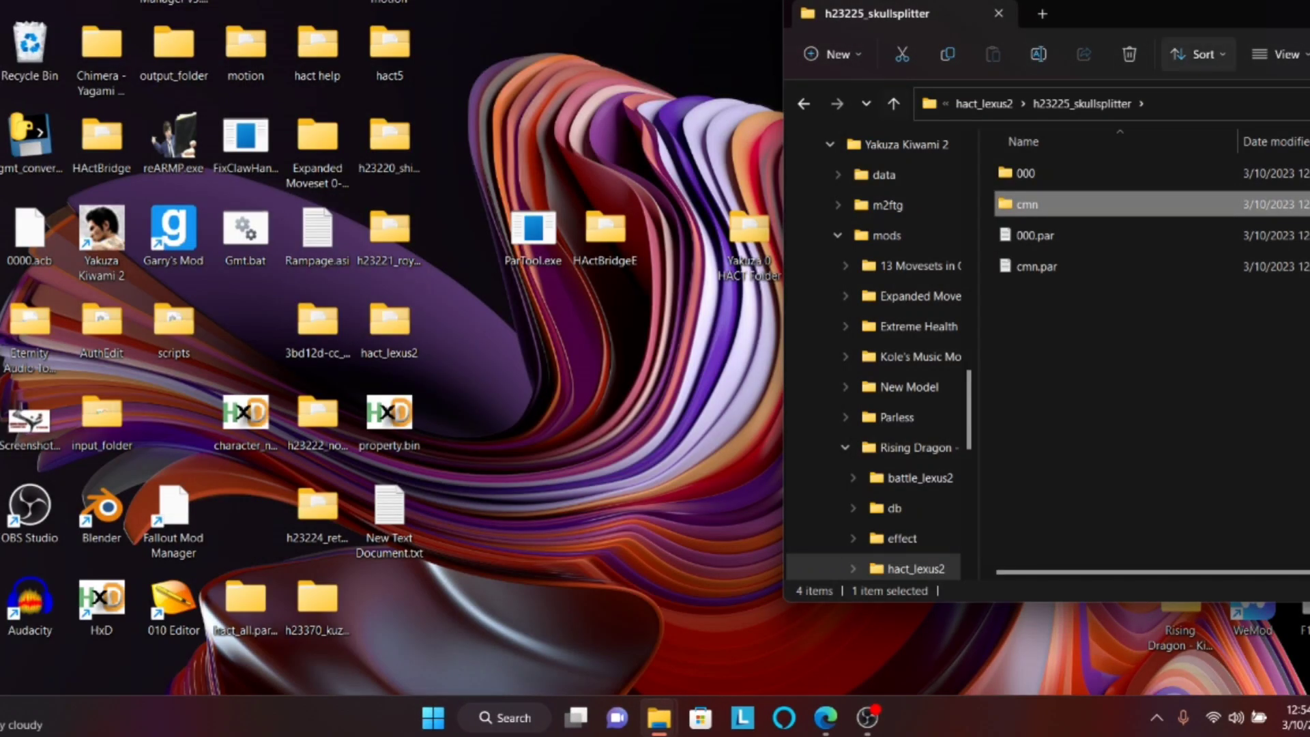
Step: Move the unpacked 000 and cmn folders up into hact_lexus2, and pack the h23225_skullsplitter folder into a PAR file with ParTool.exe
{"action": "left_click_drag", "start_coordinate": [1156, 15], "coordinate": [666, 1]}
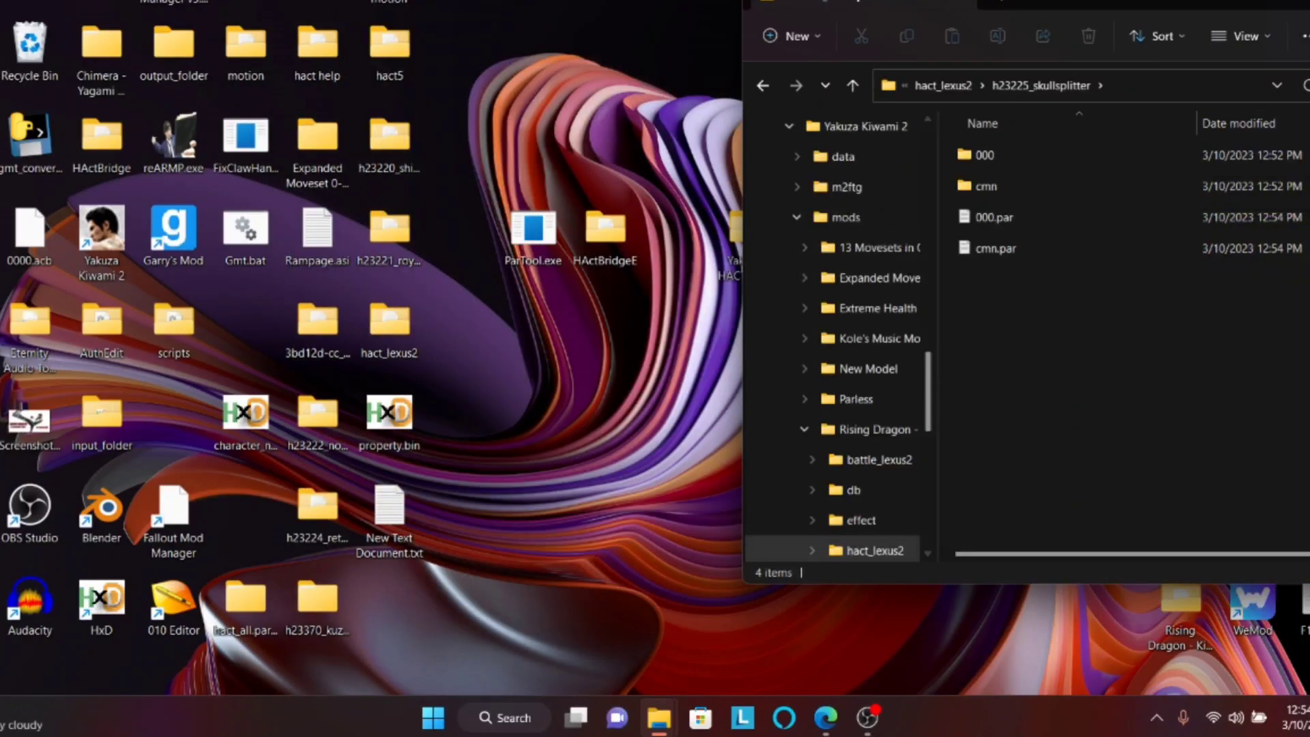
{"action": "left_click_drag", "start_coordinate": [947, 176], "coordinate": [950, 89]}
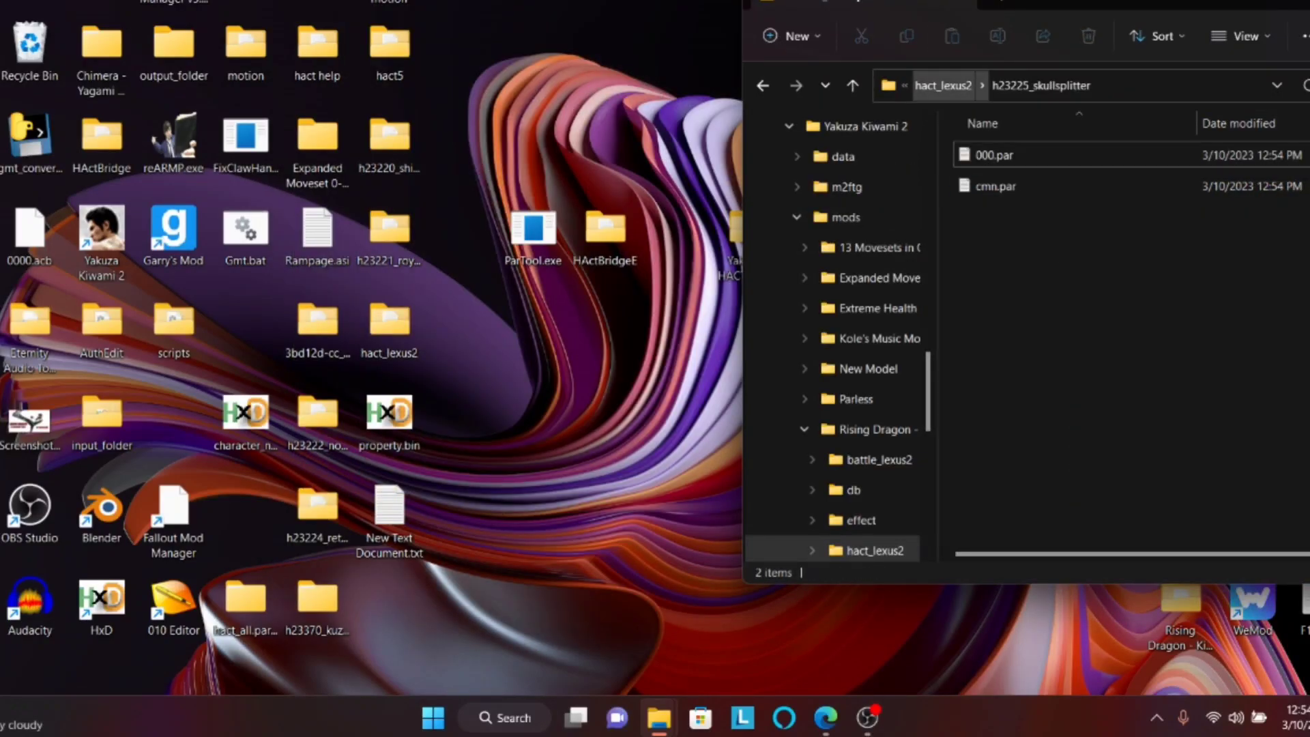
{"action": "left_click", "coordinate": [947, 87]}
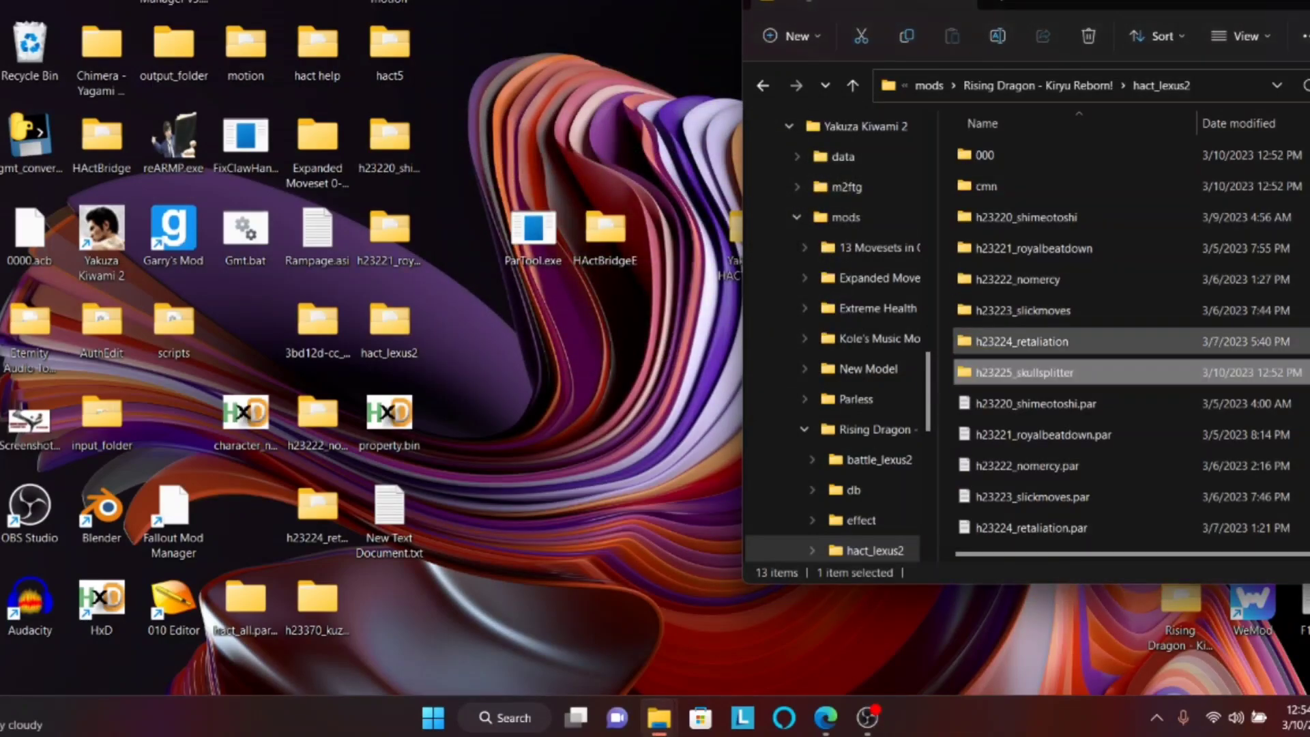
{"action": "left_click_drag", "start_coordinate": [1024, 372], "coordinate": [541, 241]}
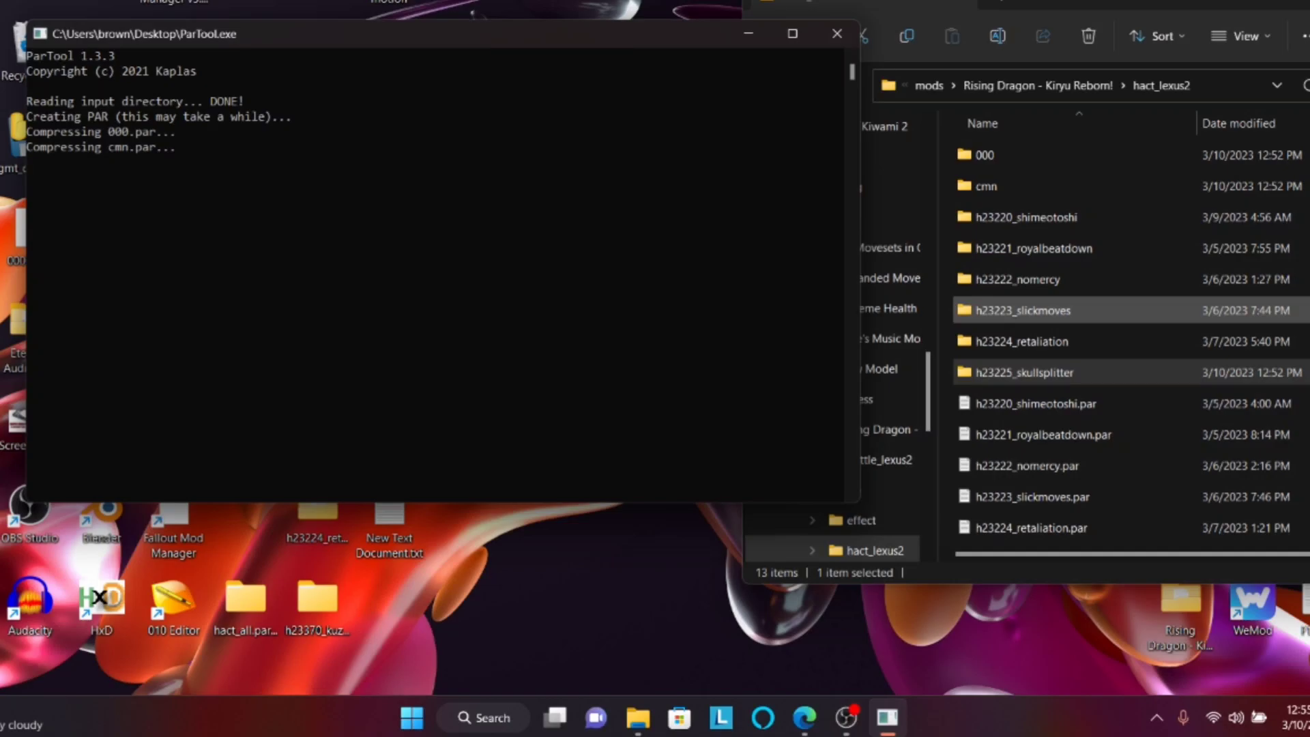
{"action": "scroll", "coordinate": [1023, 250], "scroll_direction": "down", "scroll_amount": 1}
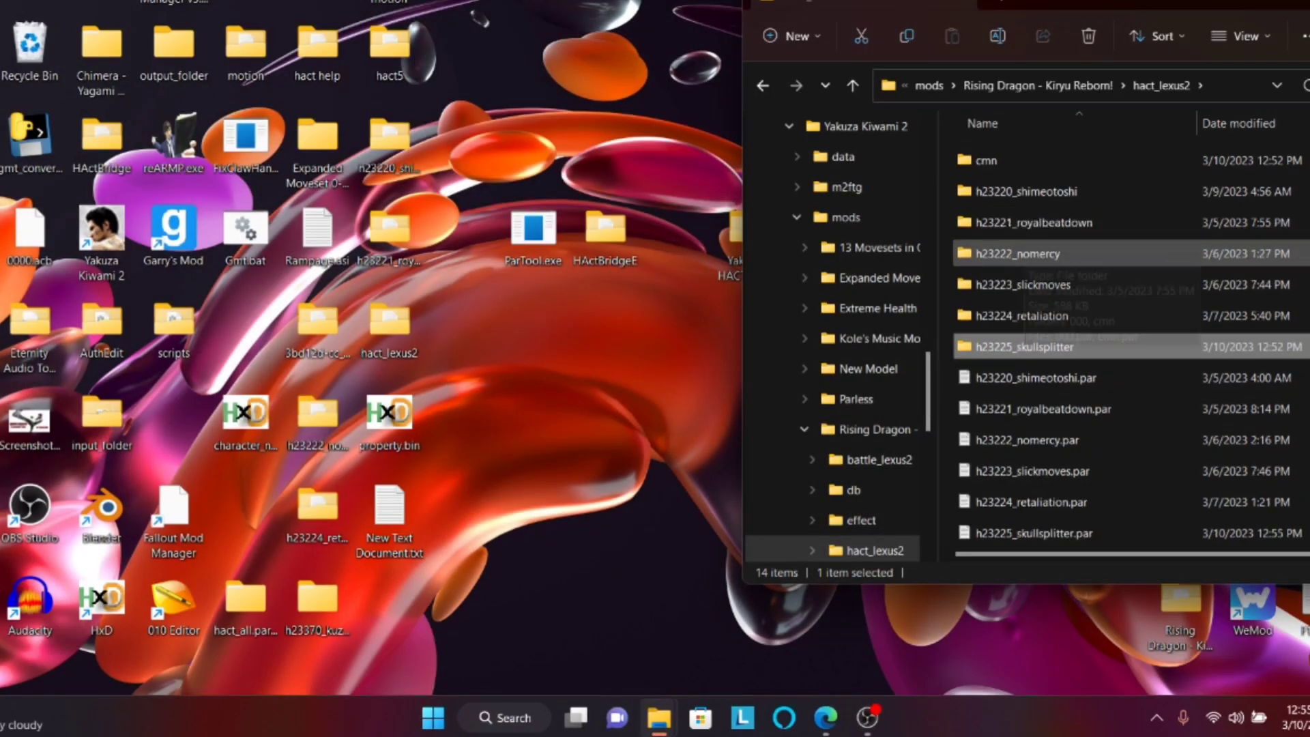
Step: Move the 000 and cmn folders from hact_lexus2 back into the h23225_skullsplitter folder
{"action": "left_click_drag", "start_coordinate": [1124, 2], "coordinate": [496, 39]}
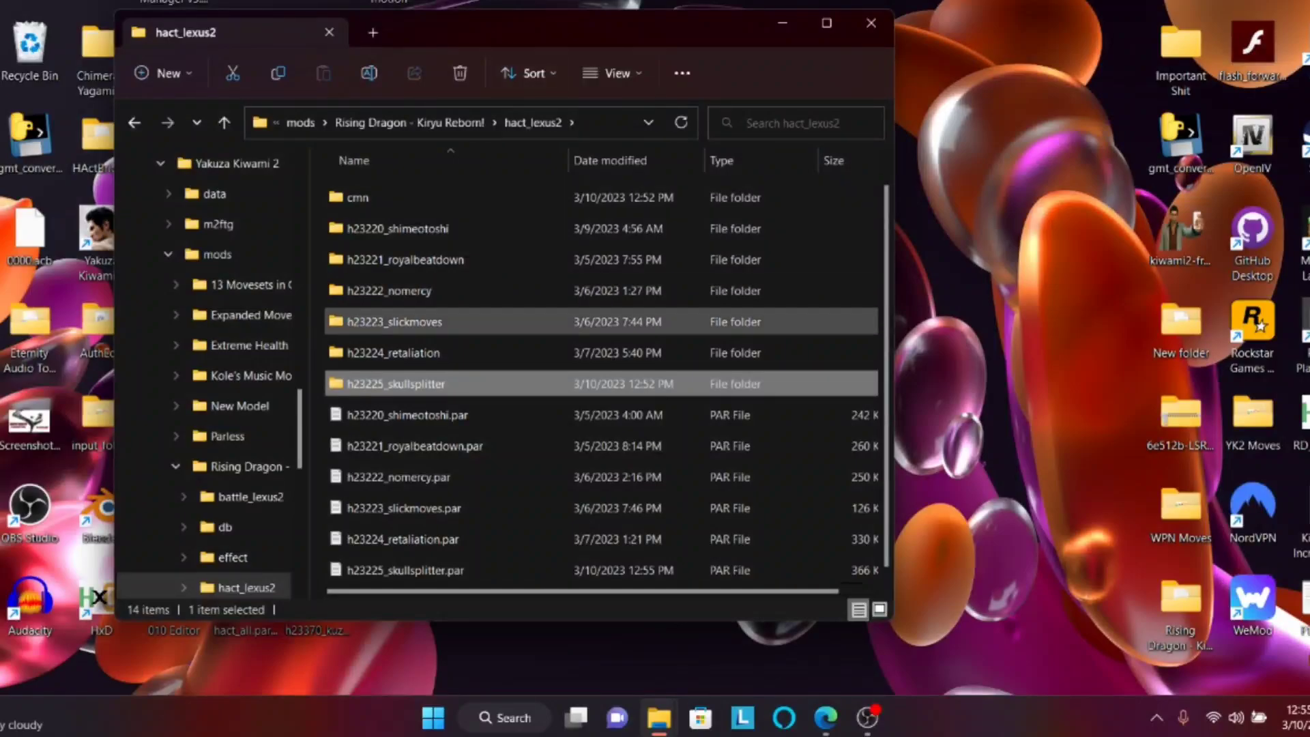
{"action": "scroll", "coordinate": [471, 321], "scroll_direction": "up", "scroll_amount": 1}
{"action": "left_click_drag", "start_coordinate": [321, 227], "coordinate": [409, 413]}
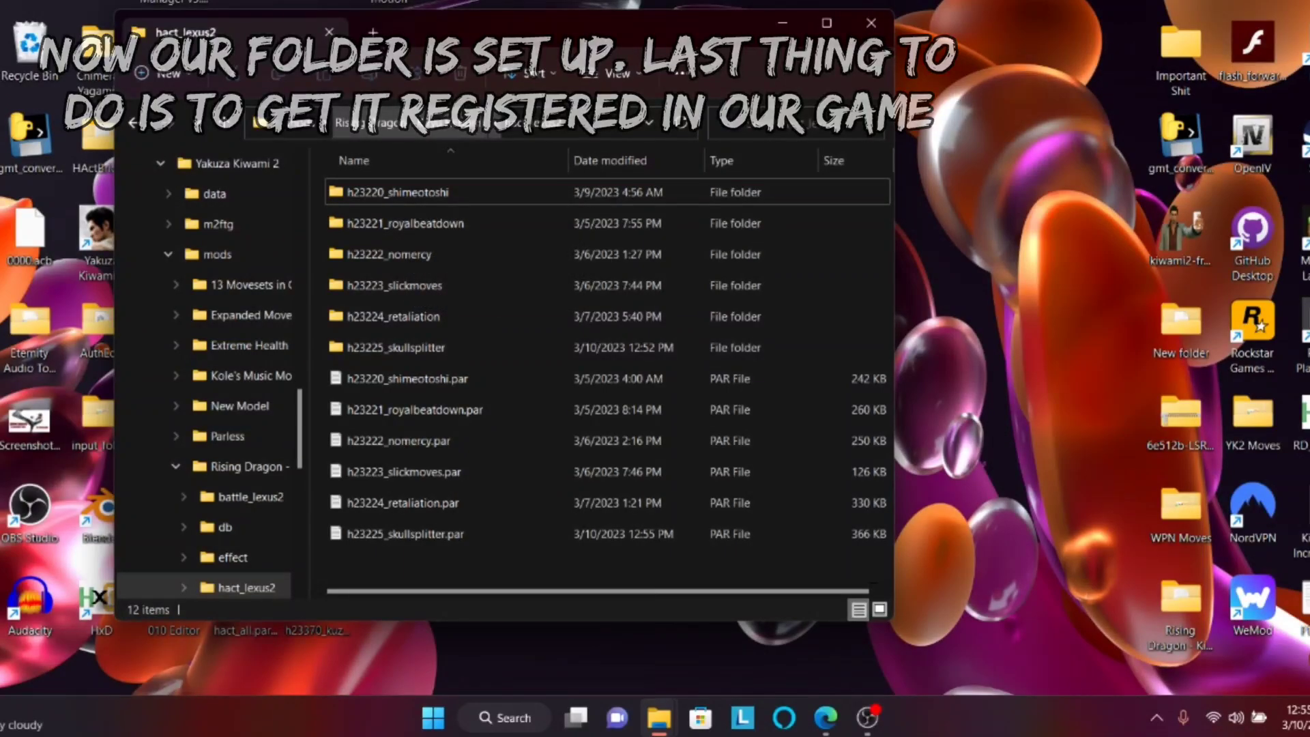
Step: Go up to the Rising Dragon - Kiryu Reborn! mod folder and open the en folder inside db
{"action": "left_click", "coordinate": [411, 123]}
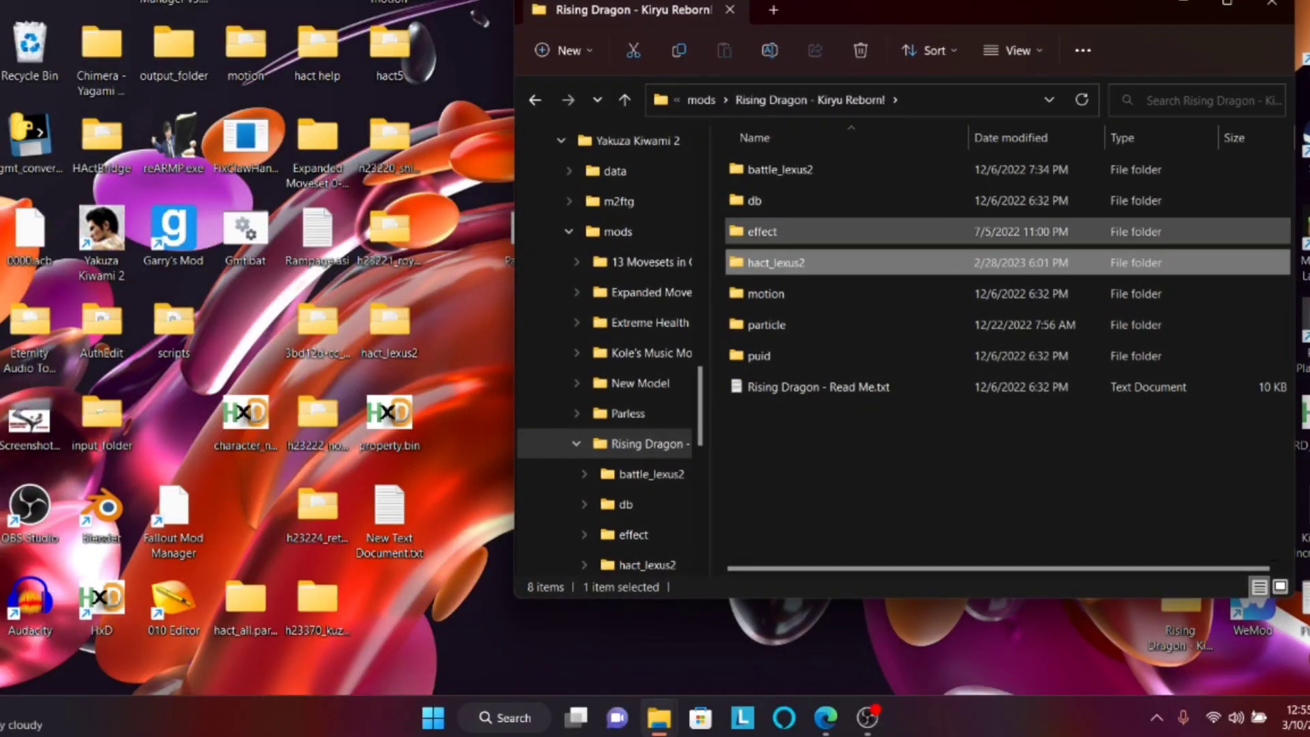
{"action": "double_click", "coordinate": [754, 200]}
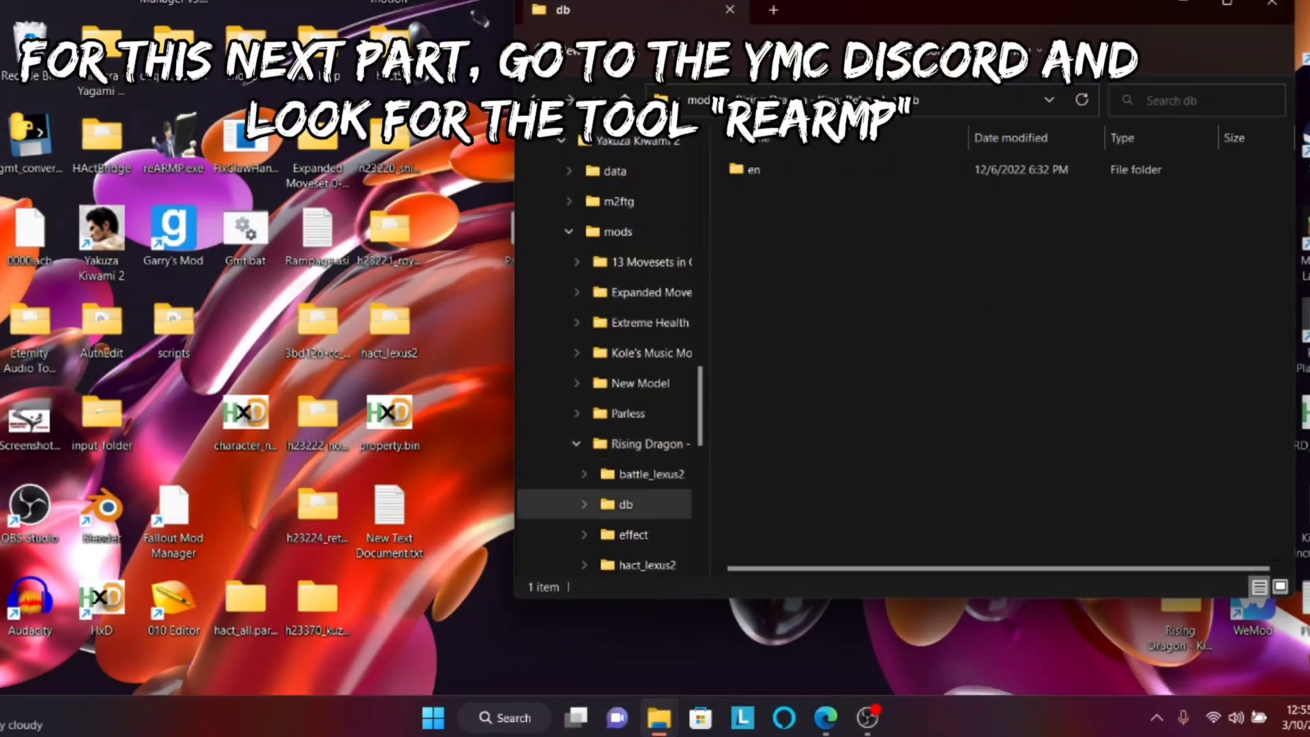
{"action": "double_click", "coordinate": [754, 169]}
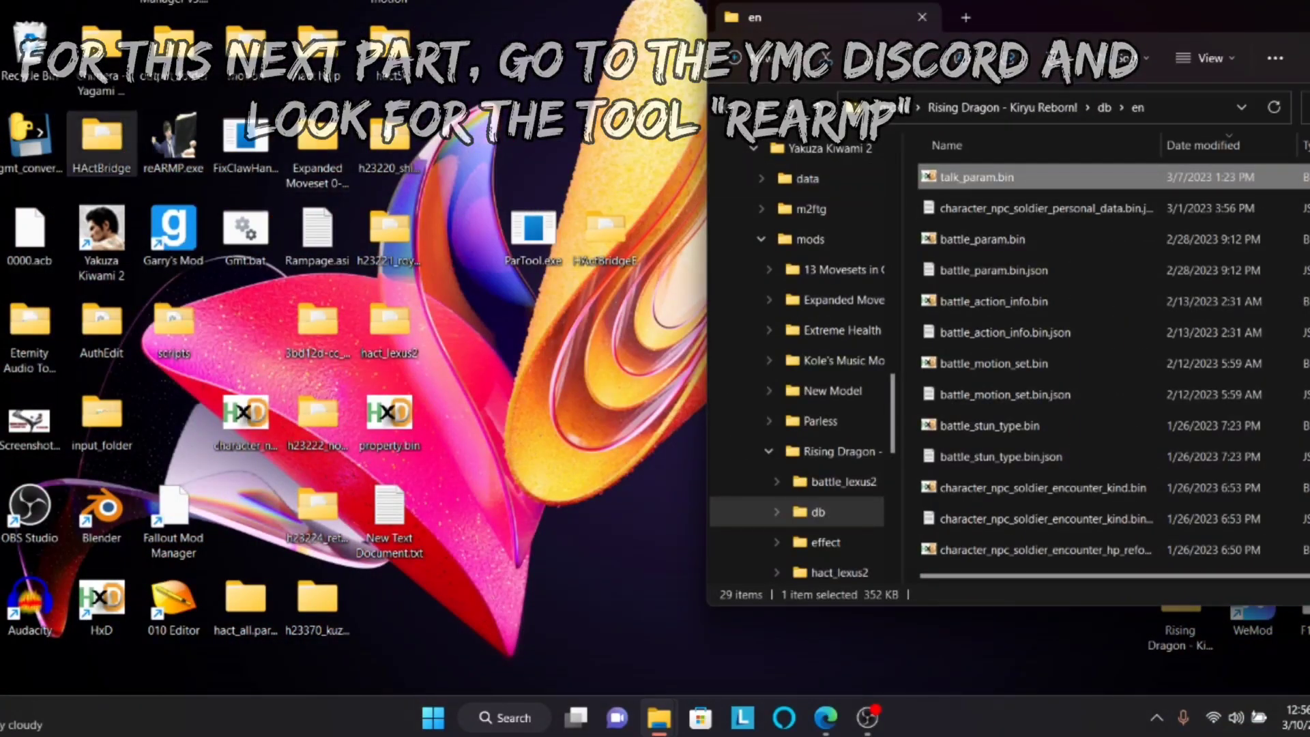
Step: Place reARMP.exe within reach on the desktop and convert talk_param.bin to JSON with it
{"action": "left_click_drag", "start_coordinate": [173, 137], "coordinate": [675, 236]}
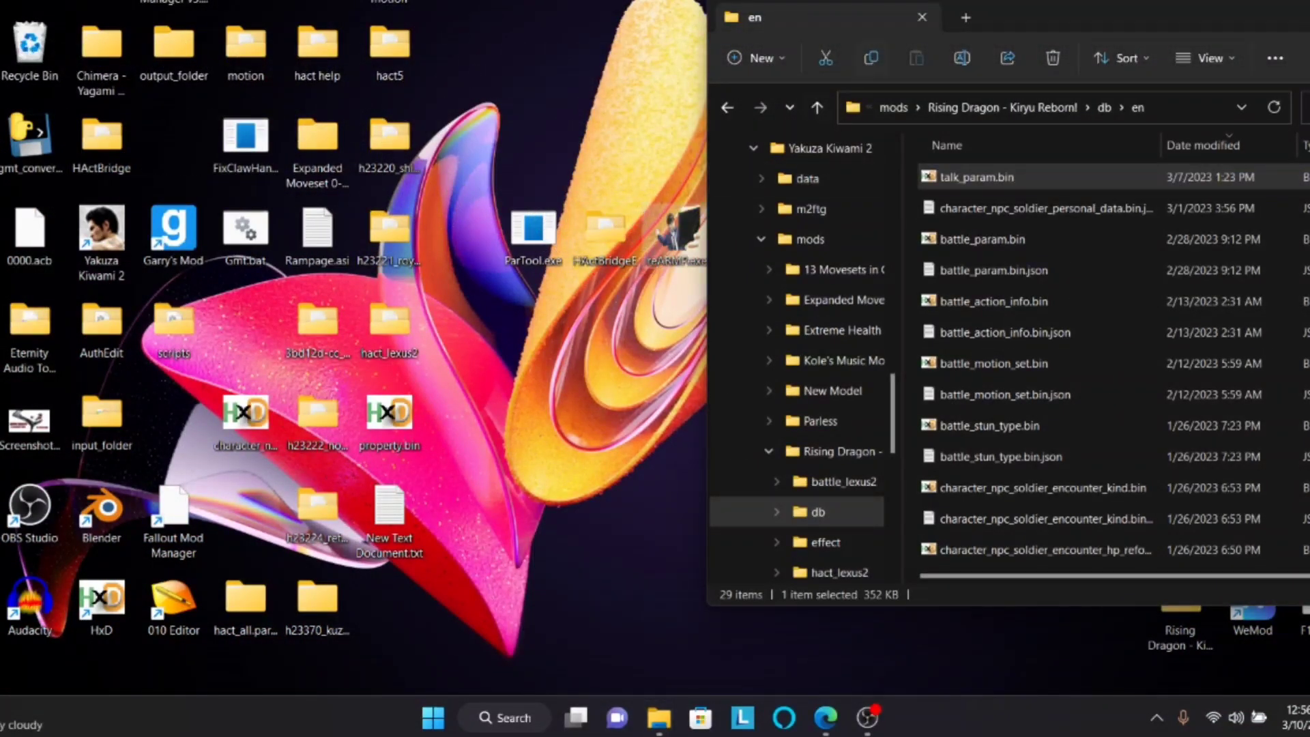
{"action": "left_click_drag", "start_coordinate": [1027, 18], "coordinate": [1092, 4]}
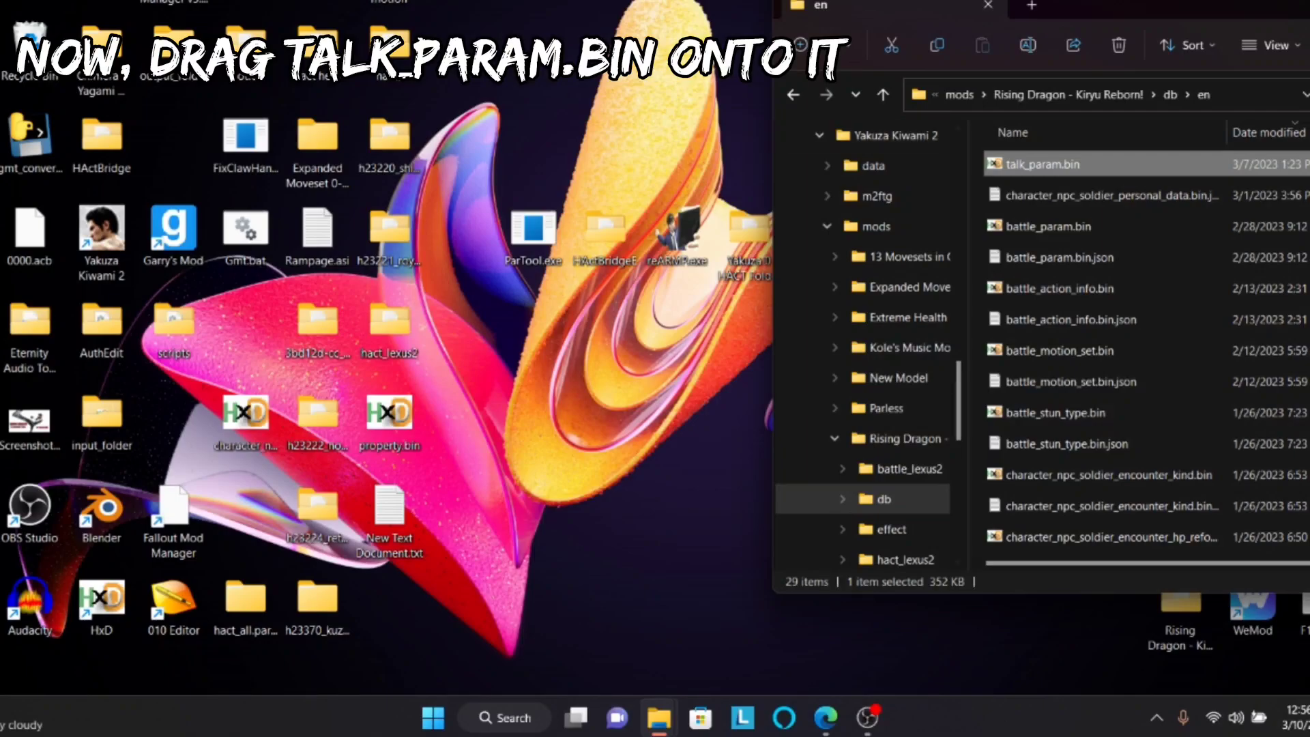
{"action": "left_click_drag", "start_coordinate": [1043, 164], "coordinate": [687, 247]}
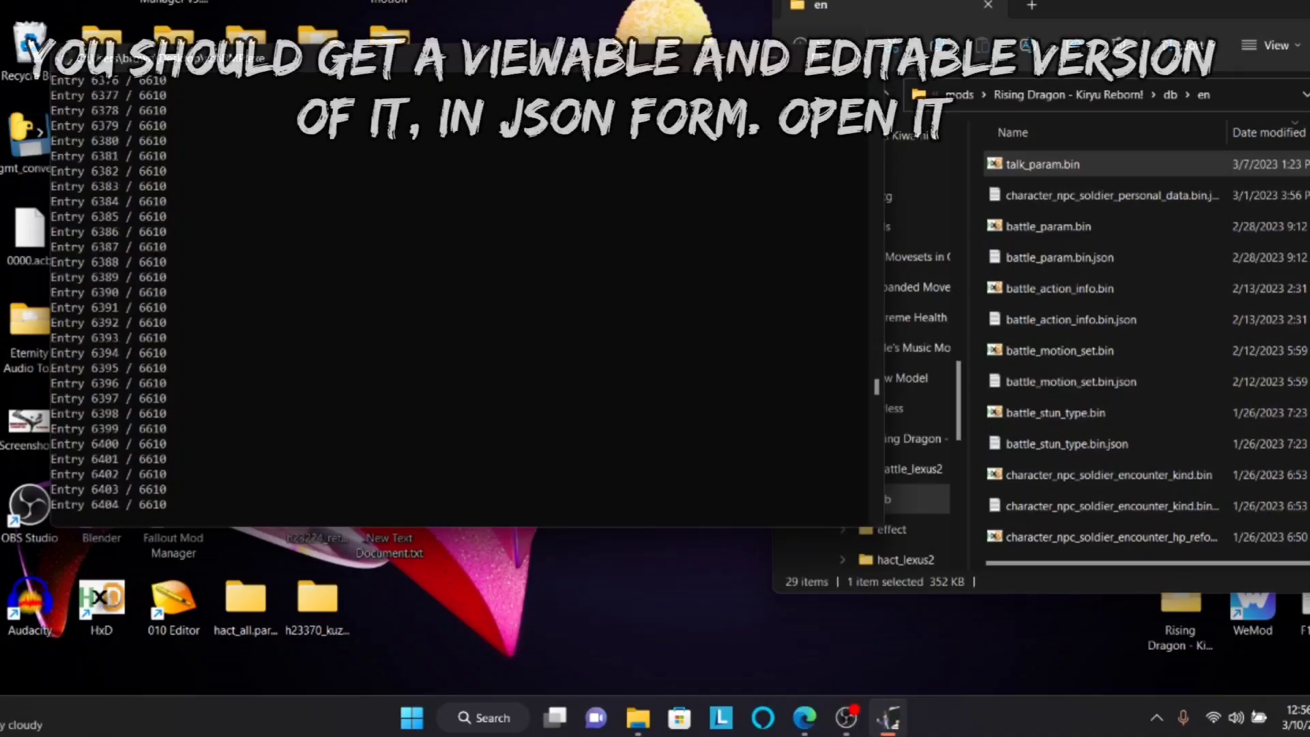
Step: Open the newly generated talk_param.bin.json from the en folder in Notepad
{"action": "scroll", "coordinate": [1092, 410], "scroll_direction": "down", "scroll_amount": 5}
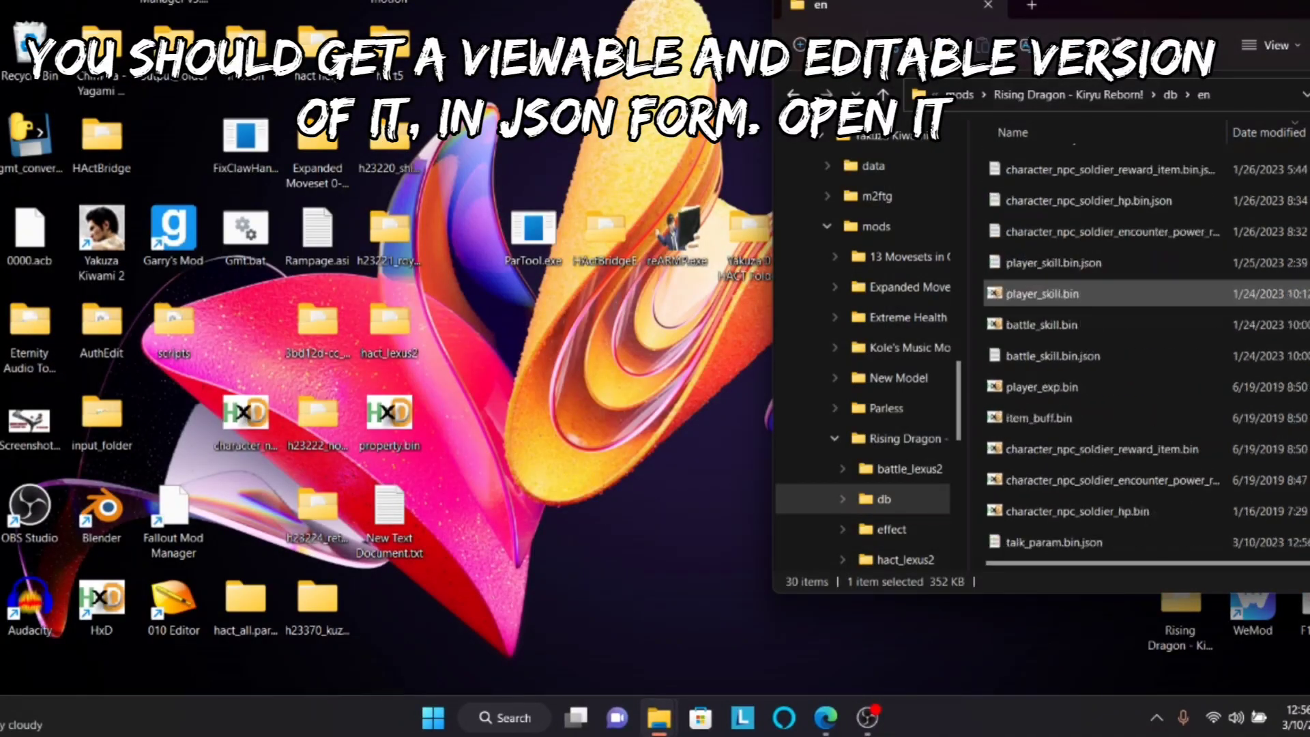
{"action": "left_click_drag", "start_coordinate": [1119, 2], "coordinate": [844, 20]}
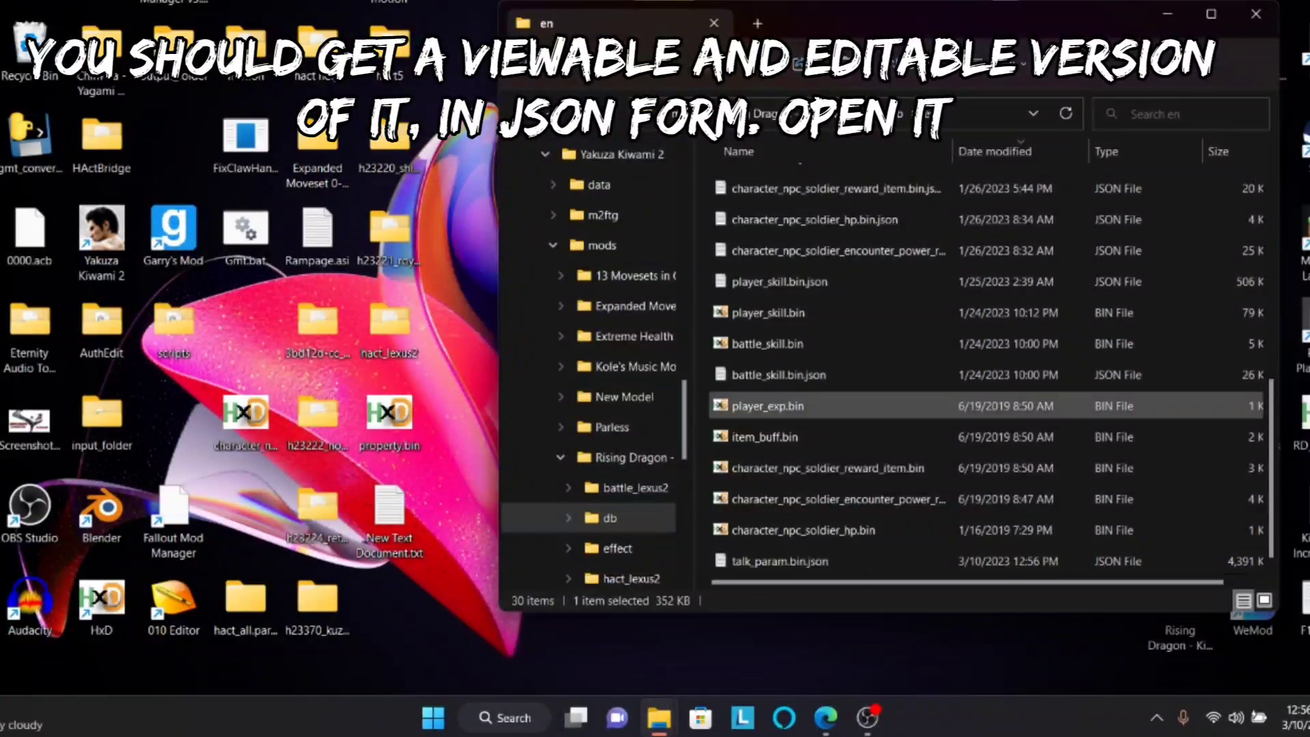
{"action": "double_click", "coordinate": [780, 560]}
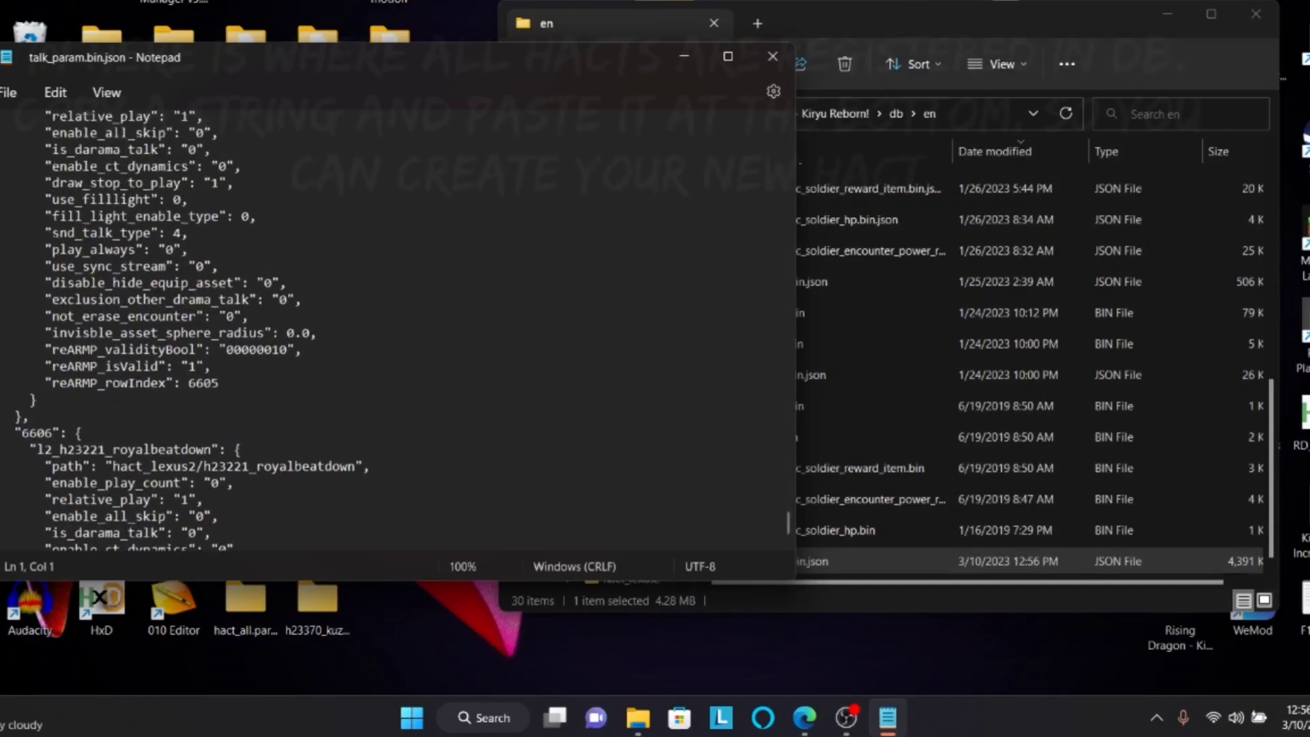
Step: Duplicate the final l2_h23224_retaliation entry, number 6609, at the end of the list in talk_param.bin.json
{"action": "scroll", "coordinate": [204, 328], "scroll_direction": "up", "scroll_amount": 10}
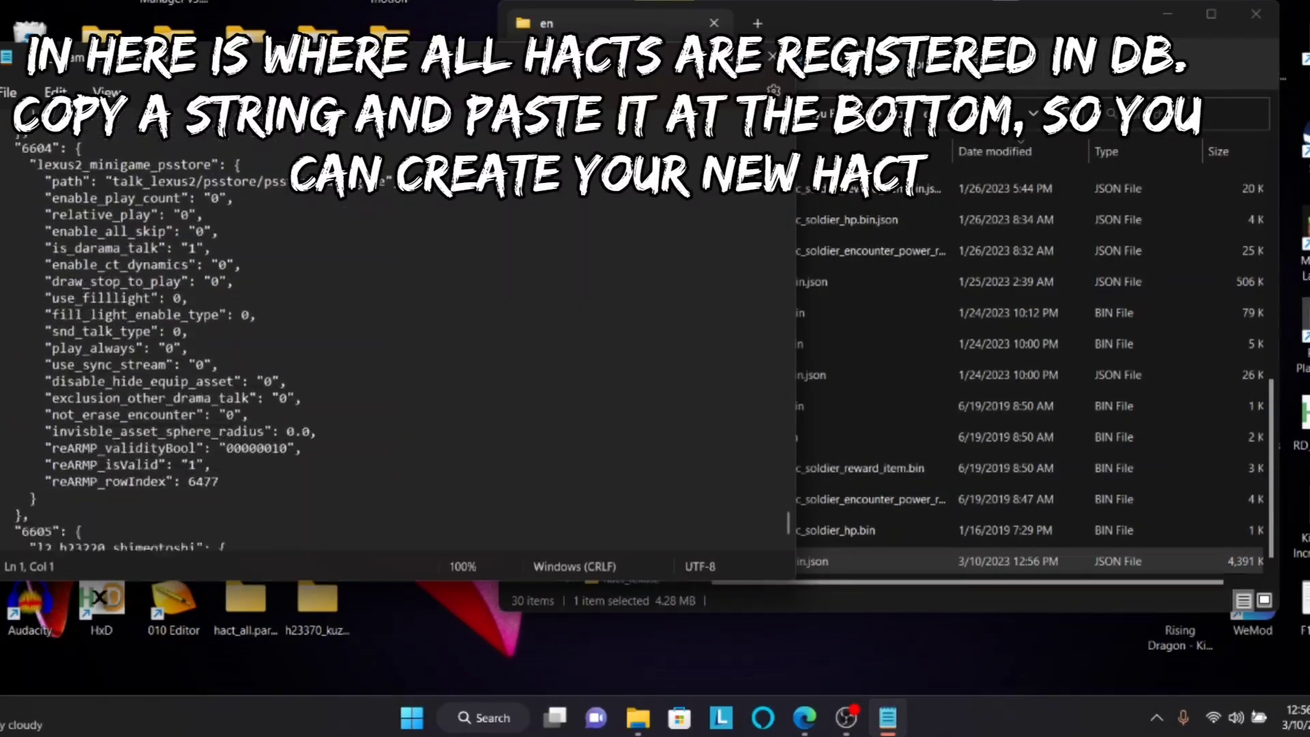
{"action": "scroll", "coordinate": [204, 328], "scroll_direction": "down", "scroll_amount": 20}
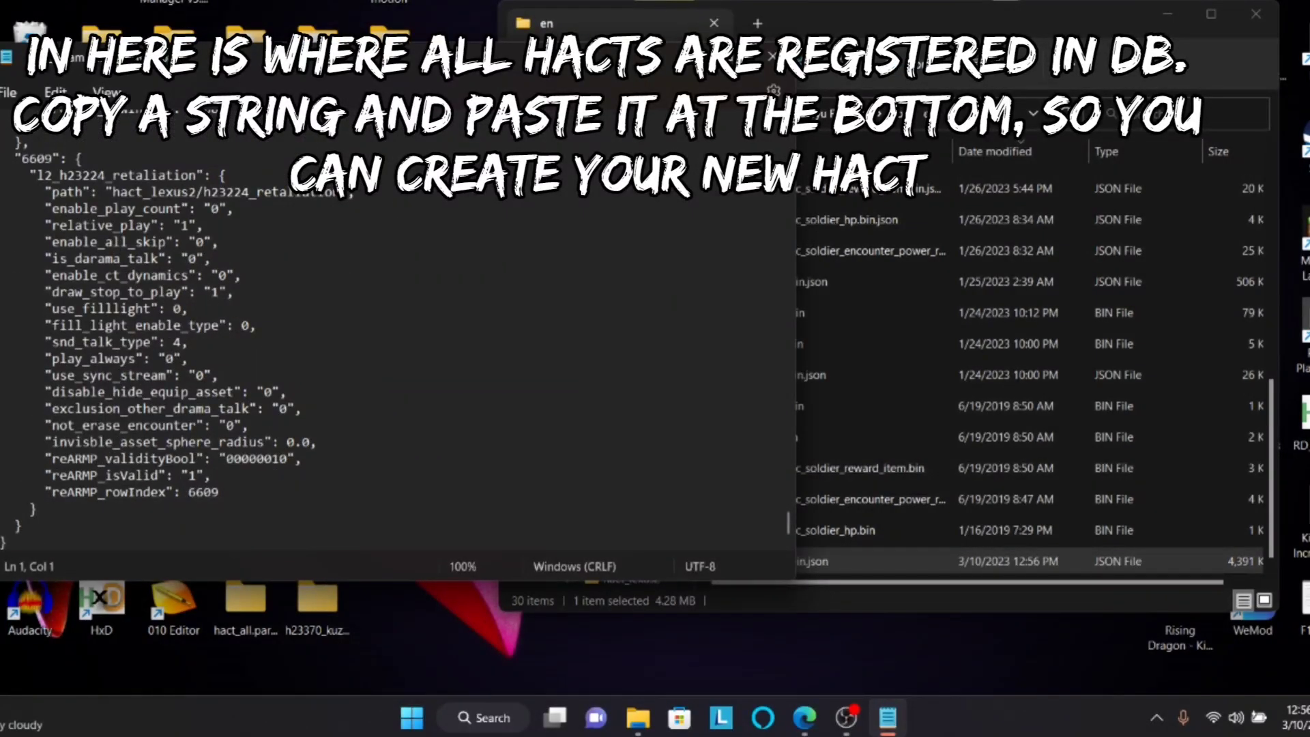
{"action": "left_click_drag", "start_coordinate": [7, 136], "coordinate": [211, 475]}
{"action": "key", "text": "shift+Down"}
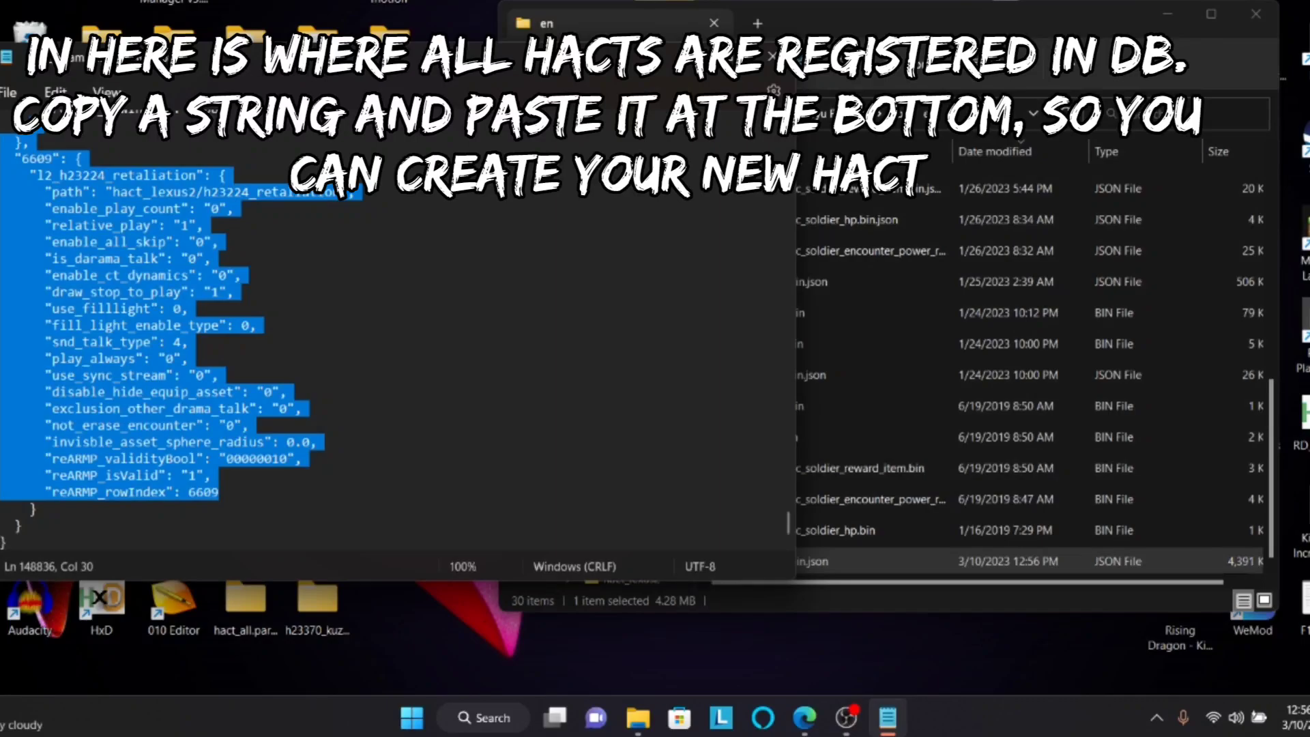
{"action": "key", "text": "Right"}
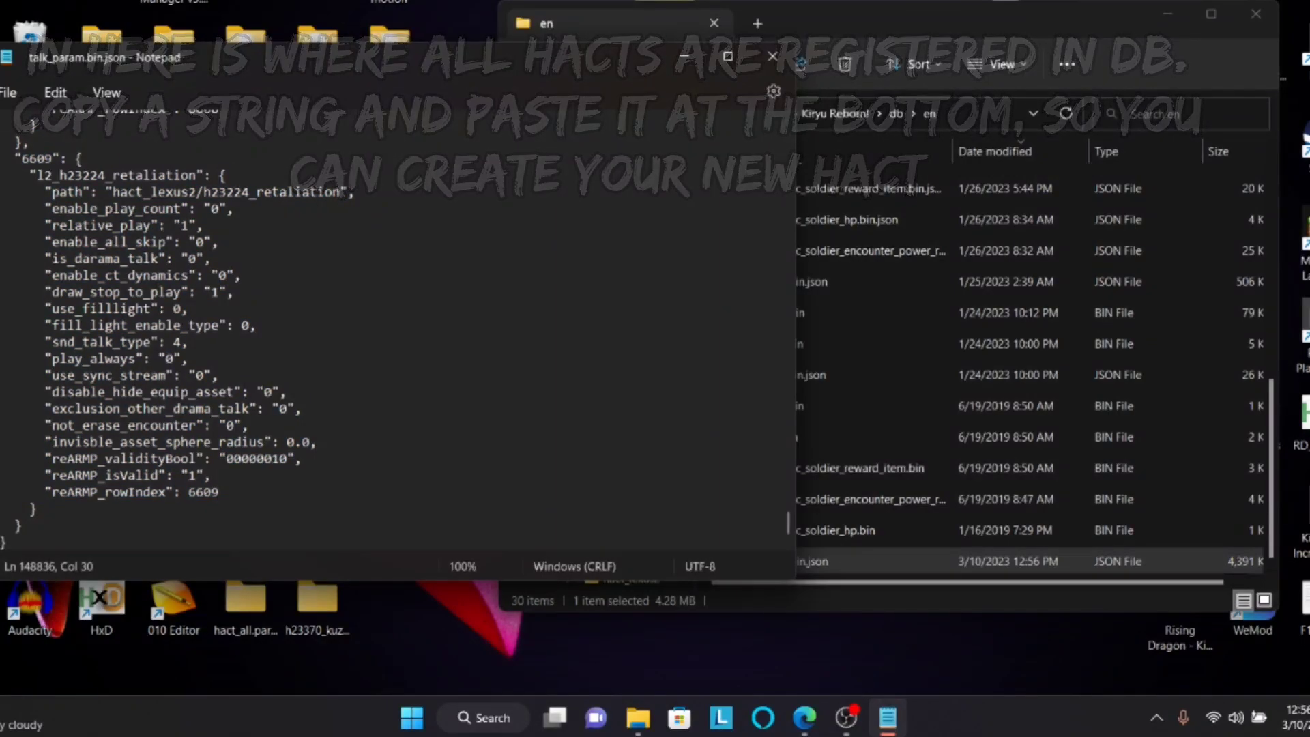
{"action": "key", "text": "Return"}
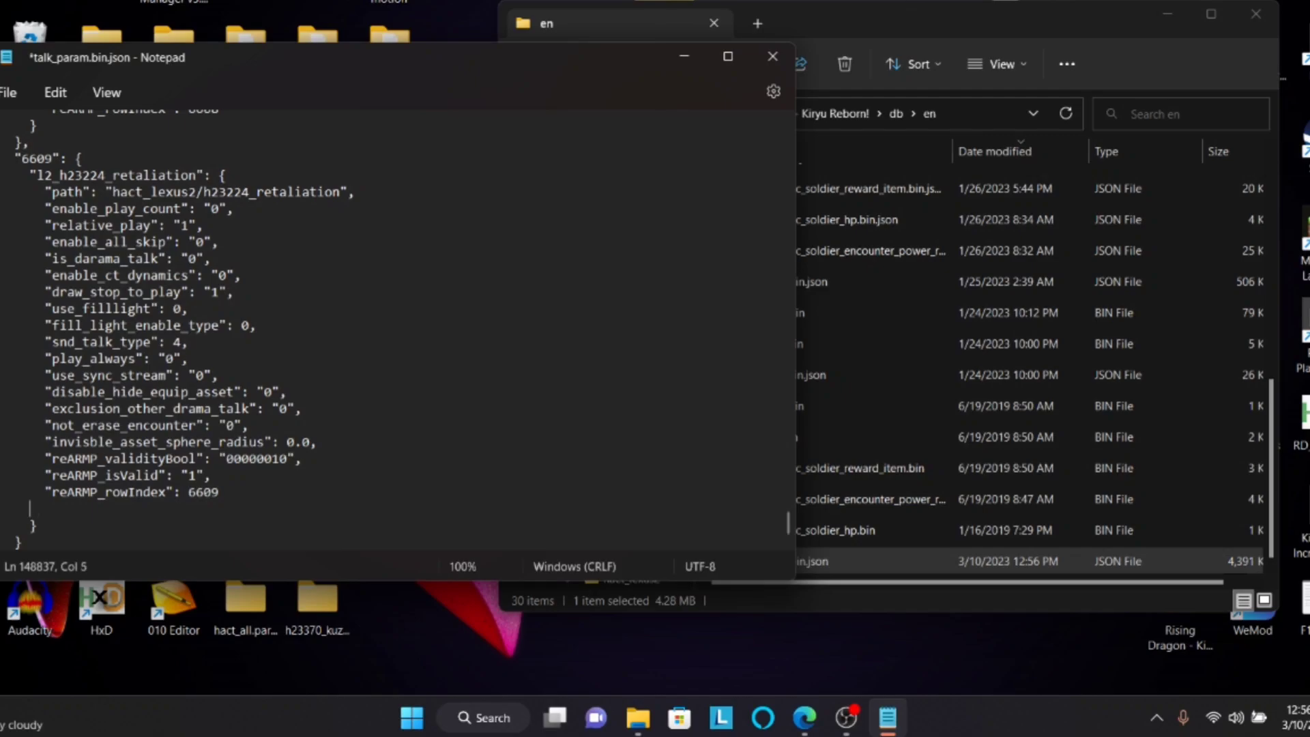
{"action": "key", "text": "BackSpace"}
{"action": "key", "text": "BackSpace"}
{"action": "key", "text": "BackSpace"}
{"action": "key", "text": "BackSpace"}
{"action": "key", "text": "BackSpace"}
{"action": "scroll", "coordinate": [396, 330], "scroll_direction": "down", "scroll_amount": 1}
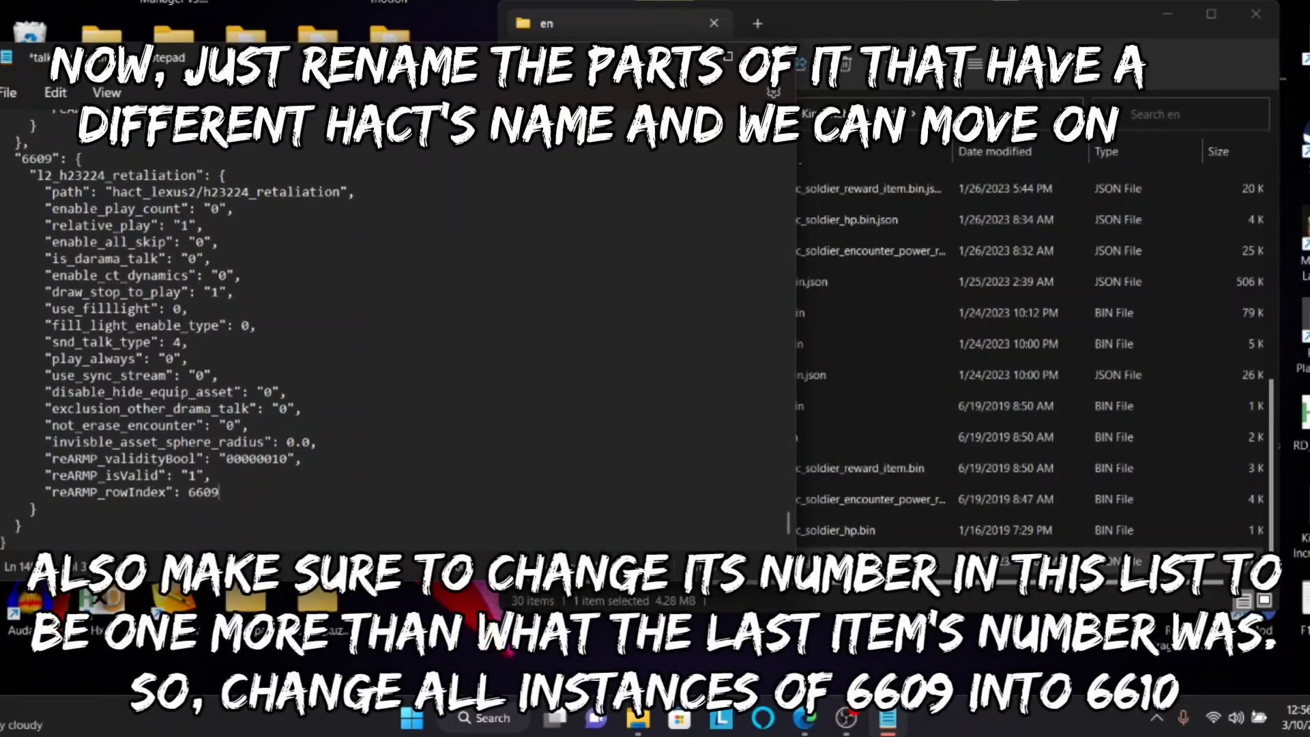
Step: Set both the reARMP_rowIndex and the entry number of the duplicated entry to 6610
{"action": "key", "text": "BackSpace"}
{"action": "key", "text": "BackSpace"}
{"action": "type", "text": "10"}
{"action": "left_click", "coordinate": [53, 158]}
{"action": "key", "text": "BackSpace"}
{"action": "key", "text": "BackSpace"}
{"action": "type", "text": "10"}
Step: Add a 5 to the HAct number in entry 6610's name and replace retaliation with skullsplitter
{"action": "left_click", "coordinate": [105, 175]}
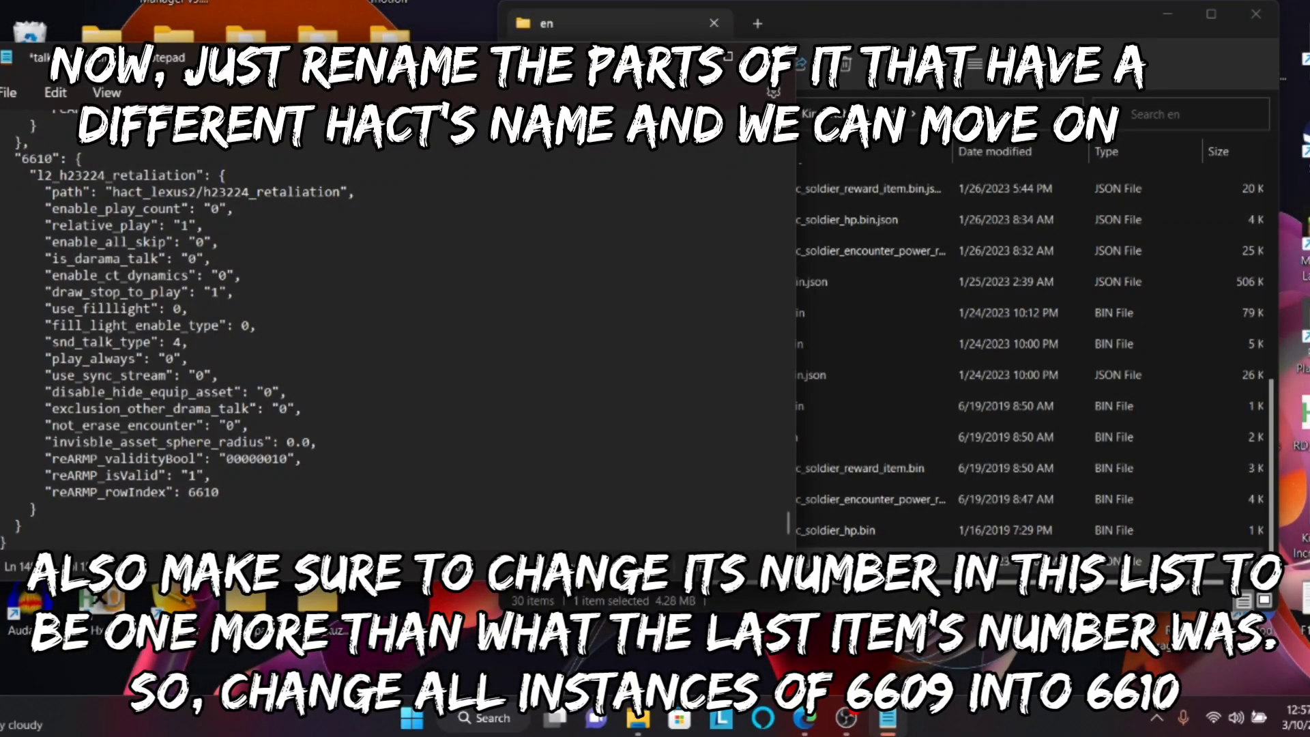
{"action": "type", "text": "5"}
{"action": "key", "text": "Right"}
{"action": "key", "text": "Right"}
{"action": "key", "text": "Right"}
{"action": "key", "text": "Right"}
{"action": "key", "text": "Right"}
{"action": "key", "text": "Right"}
{"action": "key", "text": "Right"}
{"action": "key", "text": "Right"}
{"action": "key", "text": "Right"}
{"action": "key", "text": "Right"}
{"action": "key", "text": "Right"}
{"action": "key", "text": "Right"}
{"action": "key", "text": "BackSpace"}
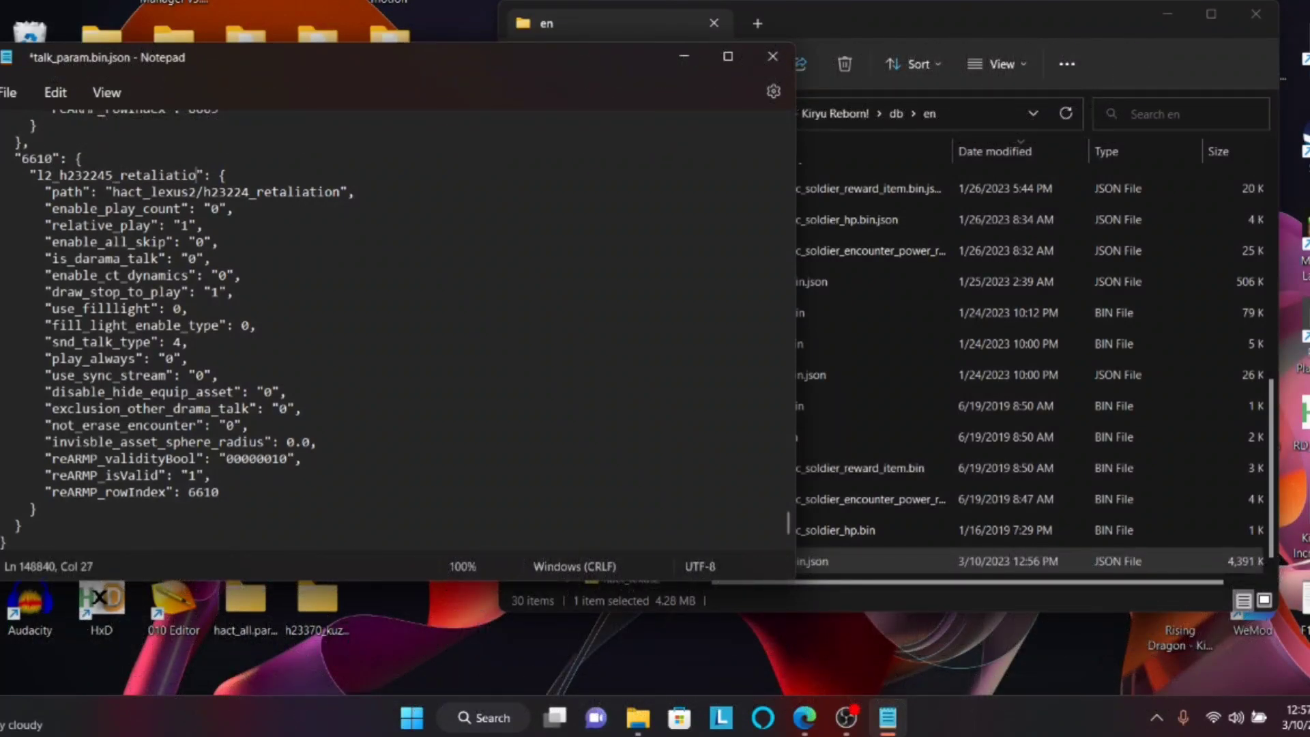
{"action": "key", "text": "BackSpace"}
{"action": "key", "text": "BackSpace"}
{"action": "key", "text": "BackSpace"}
{"action": "key", "text": "BackSpace"}
{"action": "key", "text": "BackSpace"}
{"action": "key", "text": "BackSpace"}
{"action": "key", "text": "BackSpace"}
{"action": "key", "text": "BackSpace"}
{"action": "key", "text": "BackSpace"}
{"action": "key", "text": "BackSpace"}
{"action": "type", "text": "skullsplitter"}
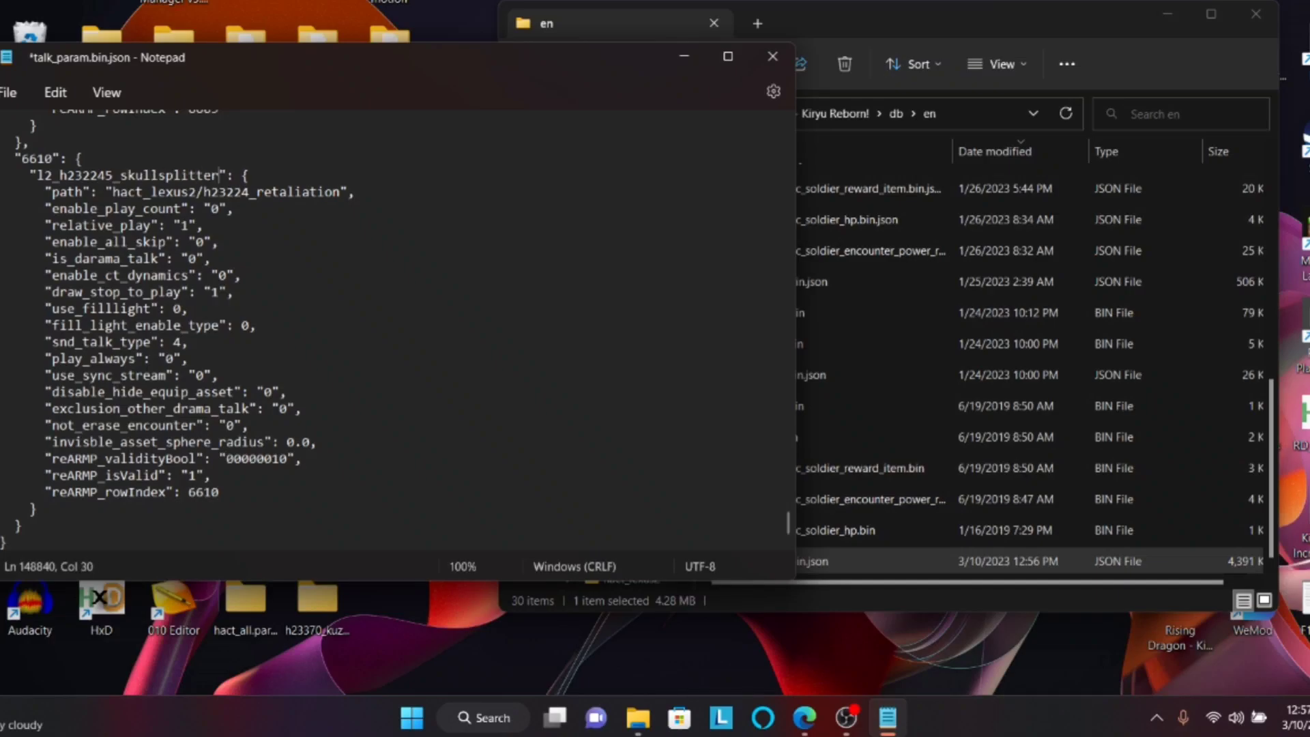
Step: Remove the extra 4 from entry 6610's name so it reads l2_h23225_skullsplitter
{"action": "key", "text": "alt+Tab"}
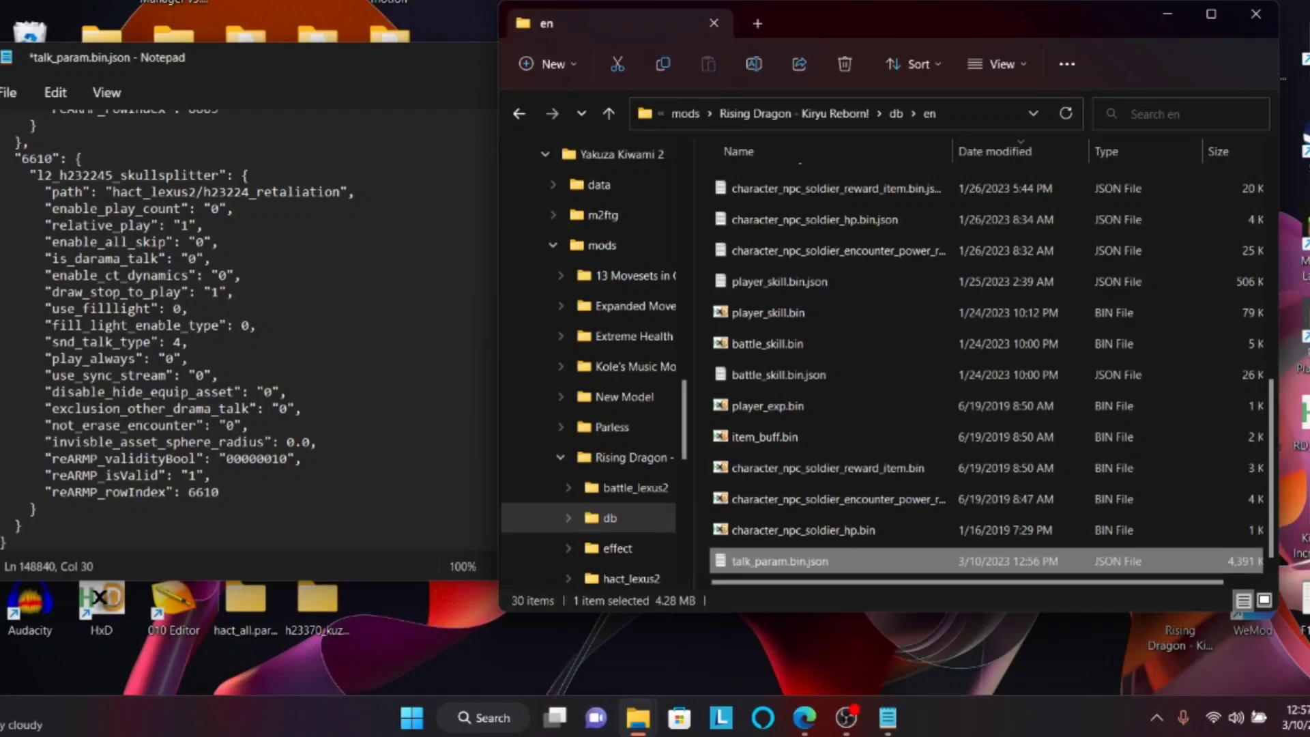
{"action": "left_click_drag", "start_coordinate": [59, 176], "coordinate": [219, 175]}
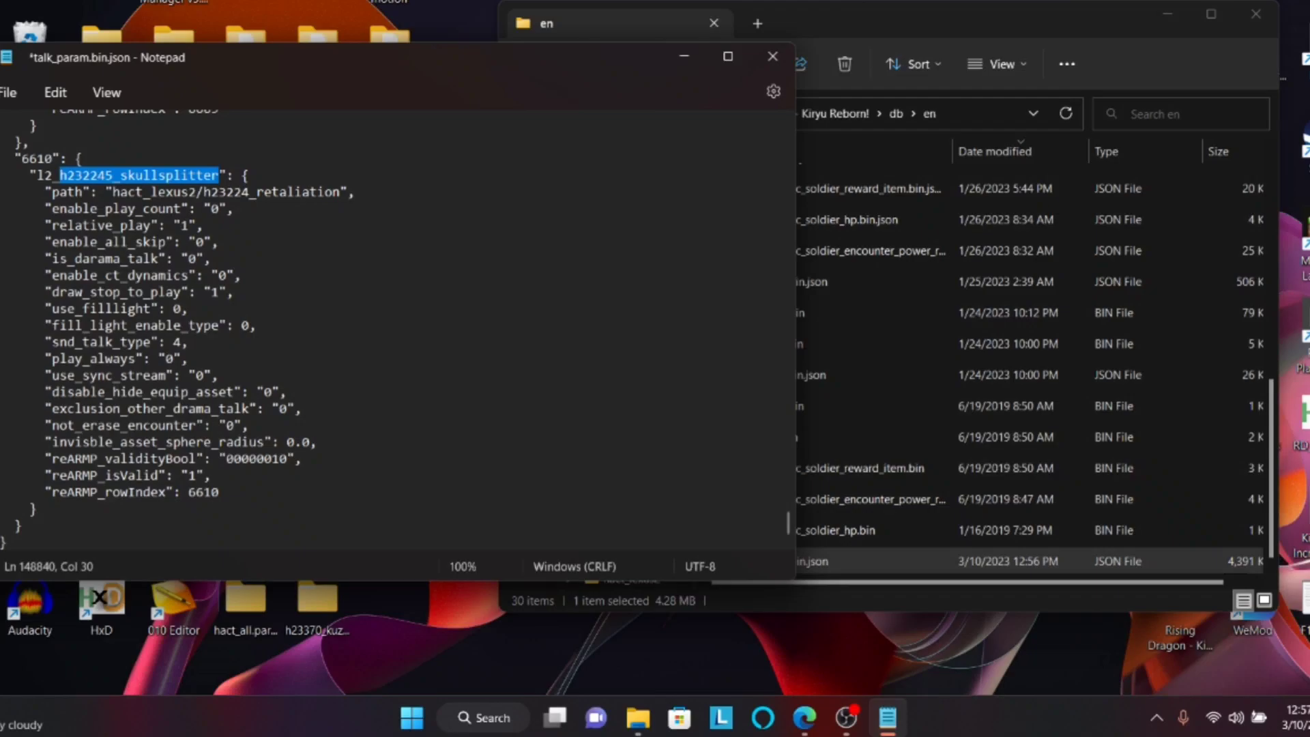
{"action": "left_click", "coordinate": [112, 175]}
{"action": "key", "text": "Left"}
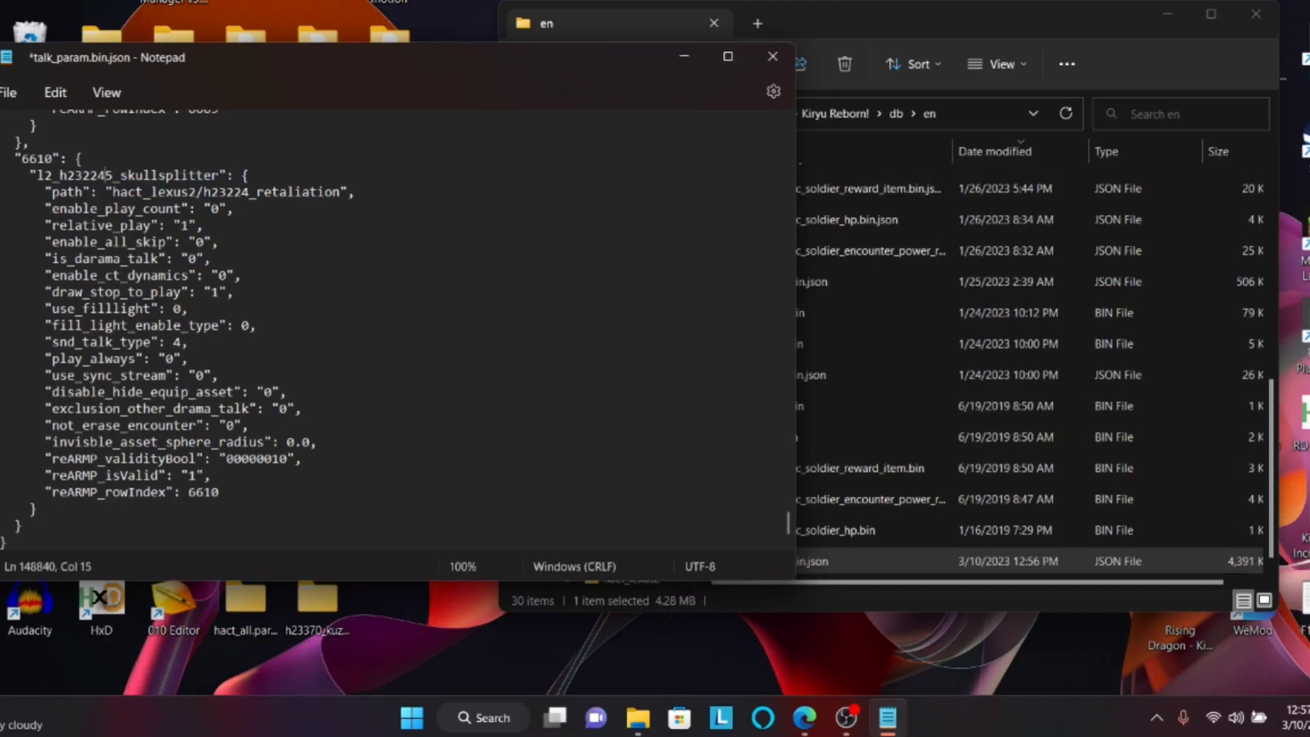
{"action": "key", "text": "BackSpace"}
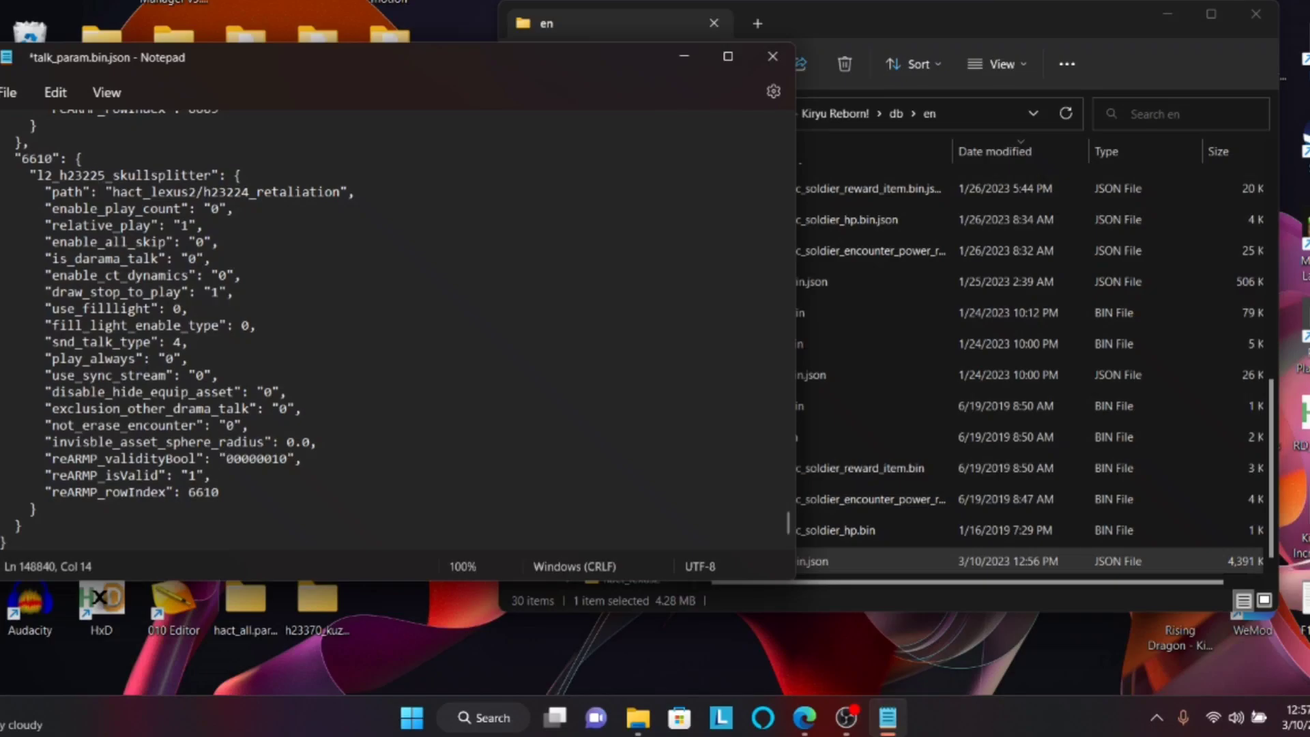
Step: Replace h23224_retaliation in entry 6610's path with the copied h23225_skullsplitter and save talk_param.bin.json
{"action": "left_click_drag", "start_coordinate": [60, 175], "coordinate": [212, 176]}
{"action": "key", "text": "ctrl+c"}
{"action": "left_click_drag", "start_coordinate": [204, 192], "coordinate": [339, 192]}
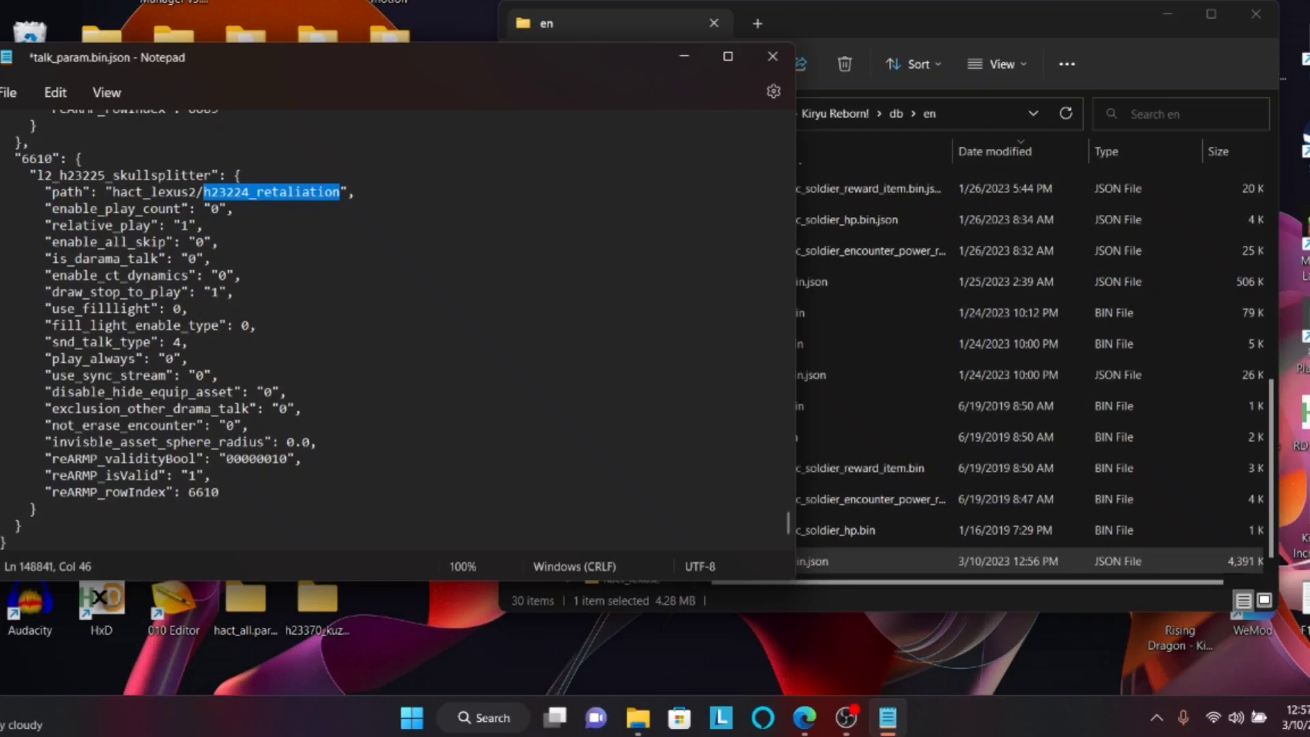
{"action": "key", "text": "ctrl+v"}
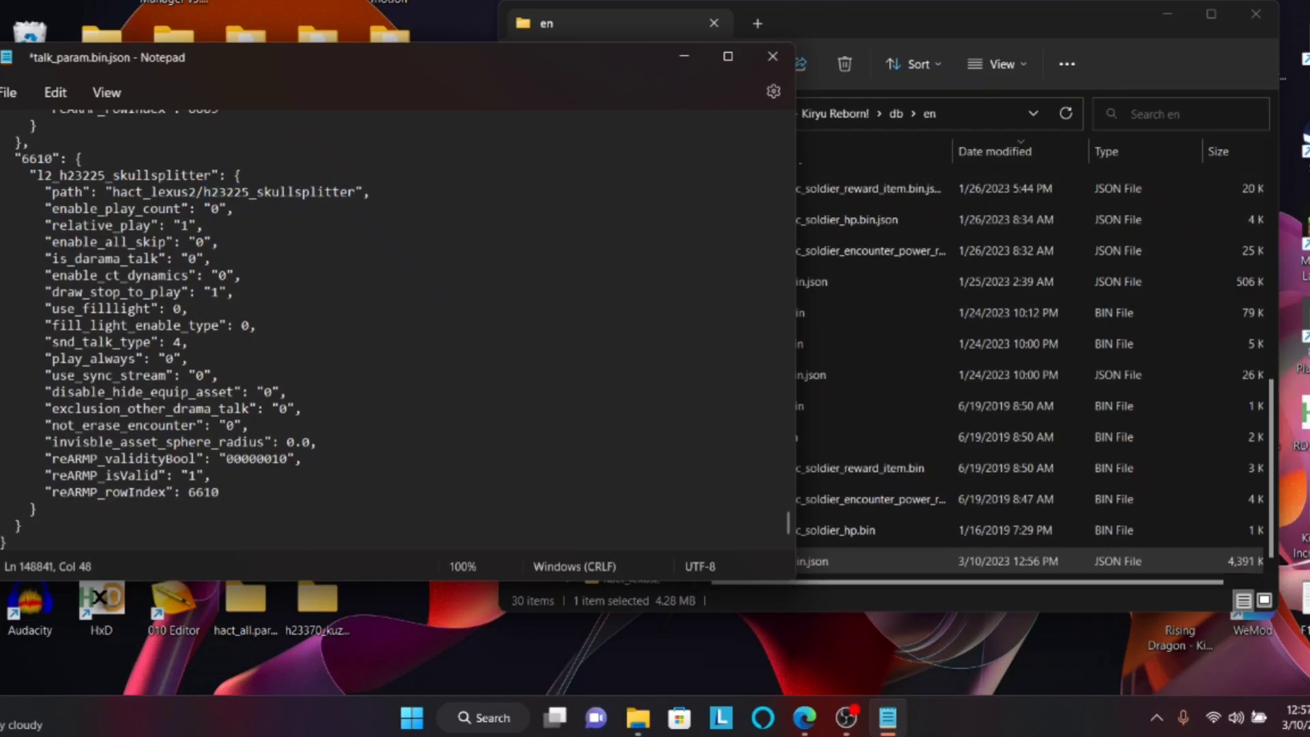
{"action": "left_click", "coordinate": [10, 92]}
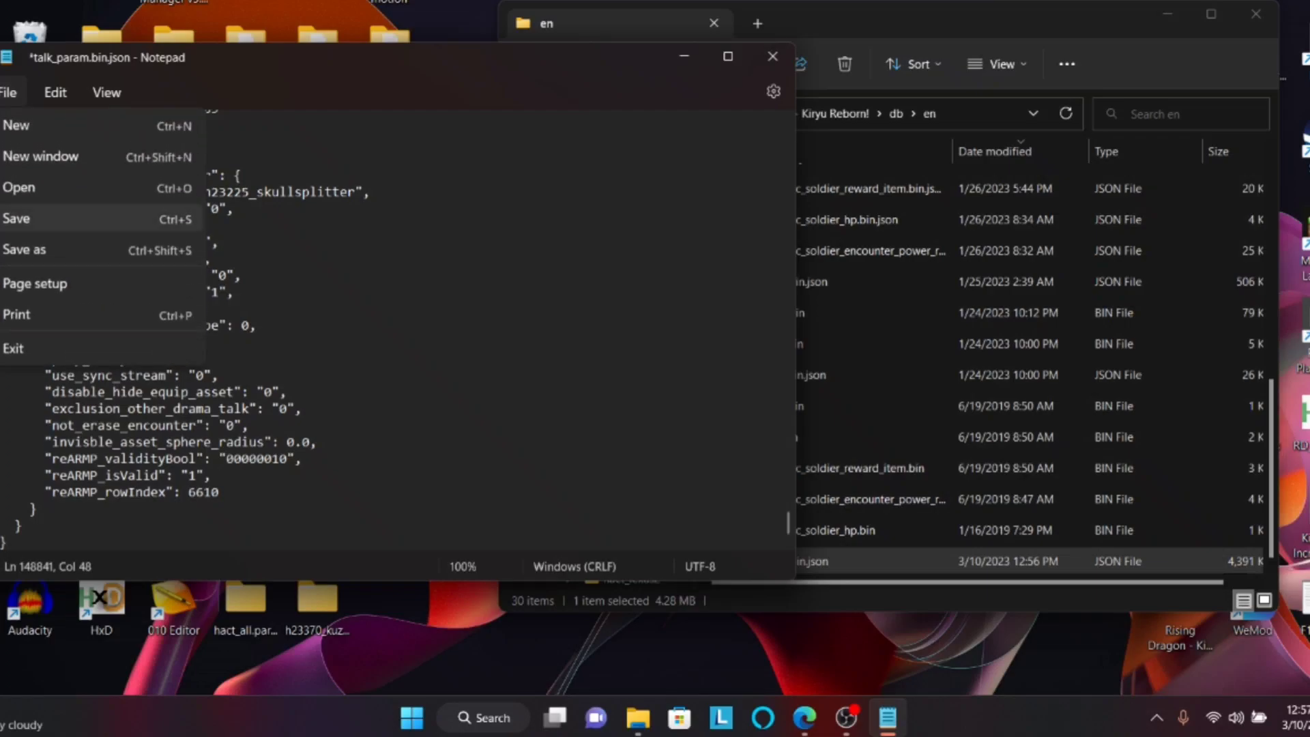
{"action": "left_click", "coordinate": [27, 217]}
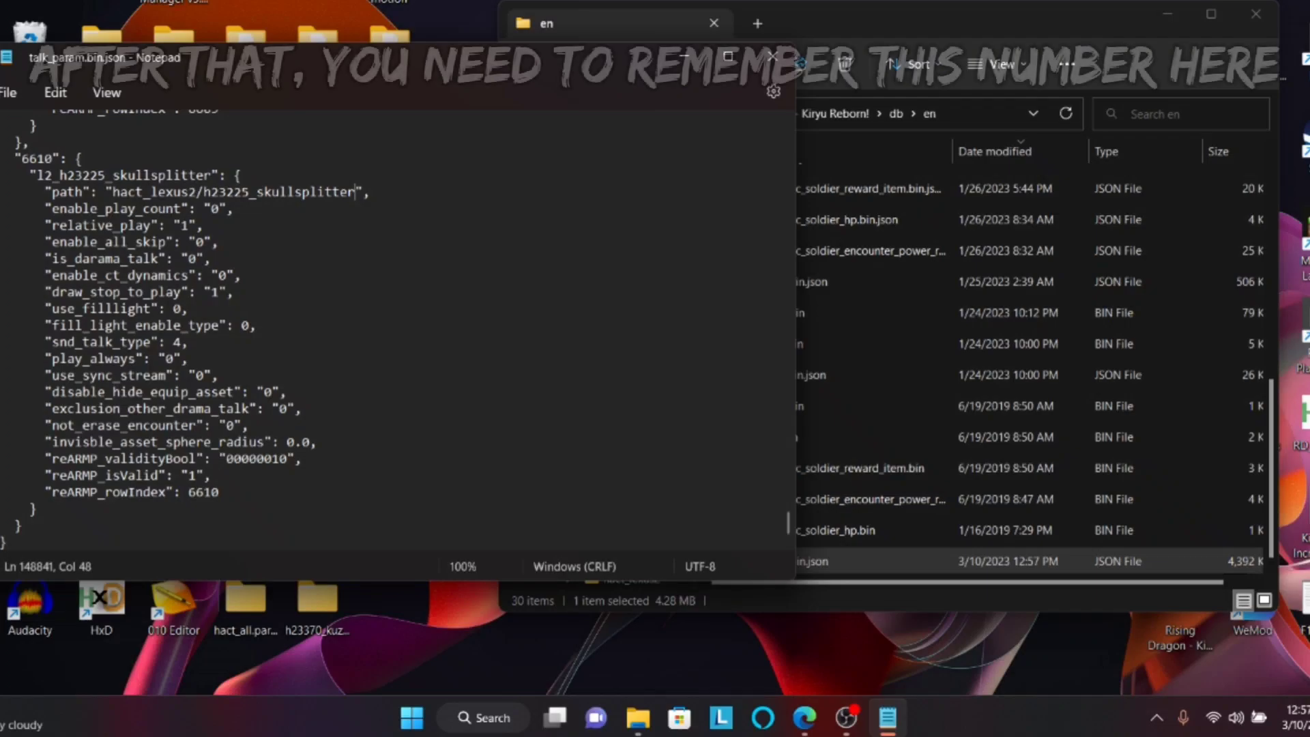
Step: Check the last entry's number, set ROW_COUNT at the start of the file to 6611, and save the JSON
{"action": "left_click", "coordinate": [22, 159]}
{"action": "left_click_drag", "start_coordinate": [22, 158], "coordinate": [52, 159]}
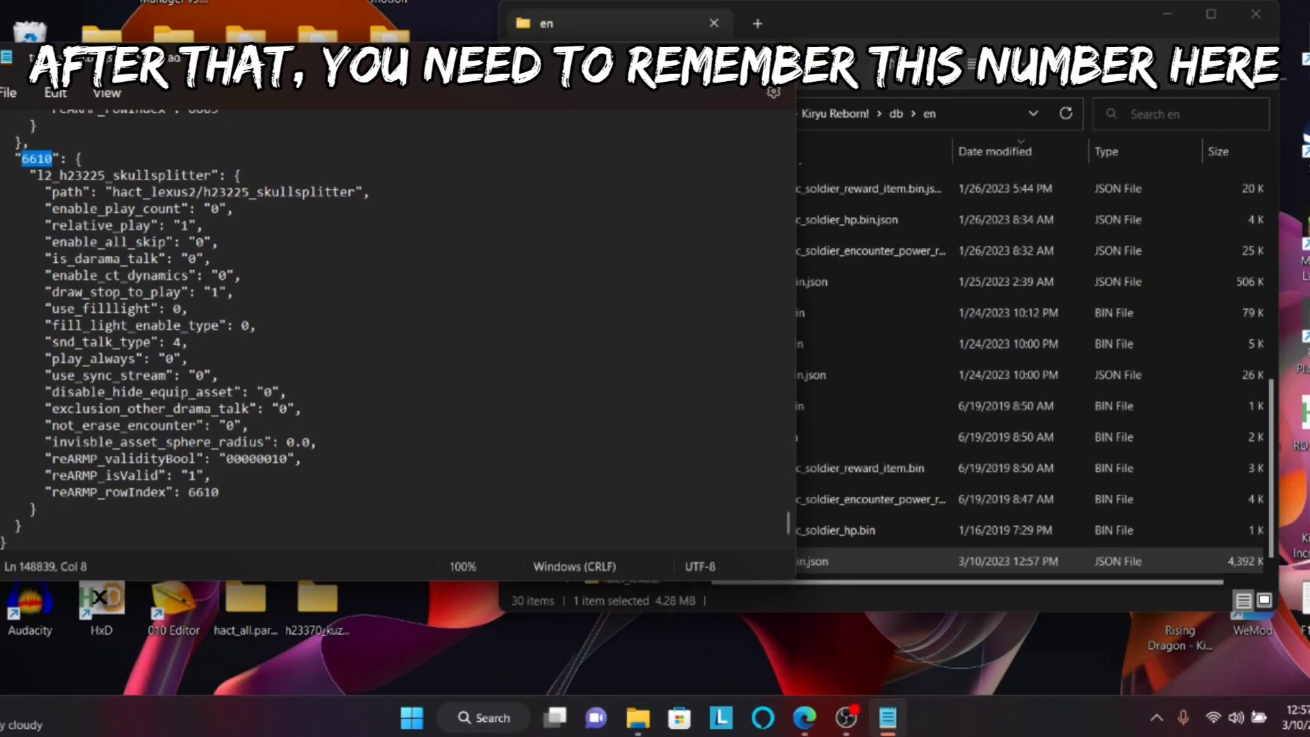
{"action": "left_click", "coordinate": [37, 159]}
{"action": "left_click_drag", "start_coordinate": [787, 523], "coordinate": [786, 136]}
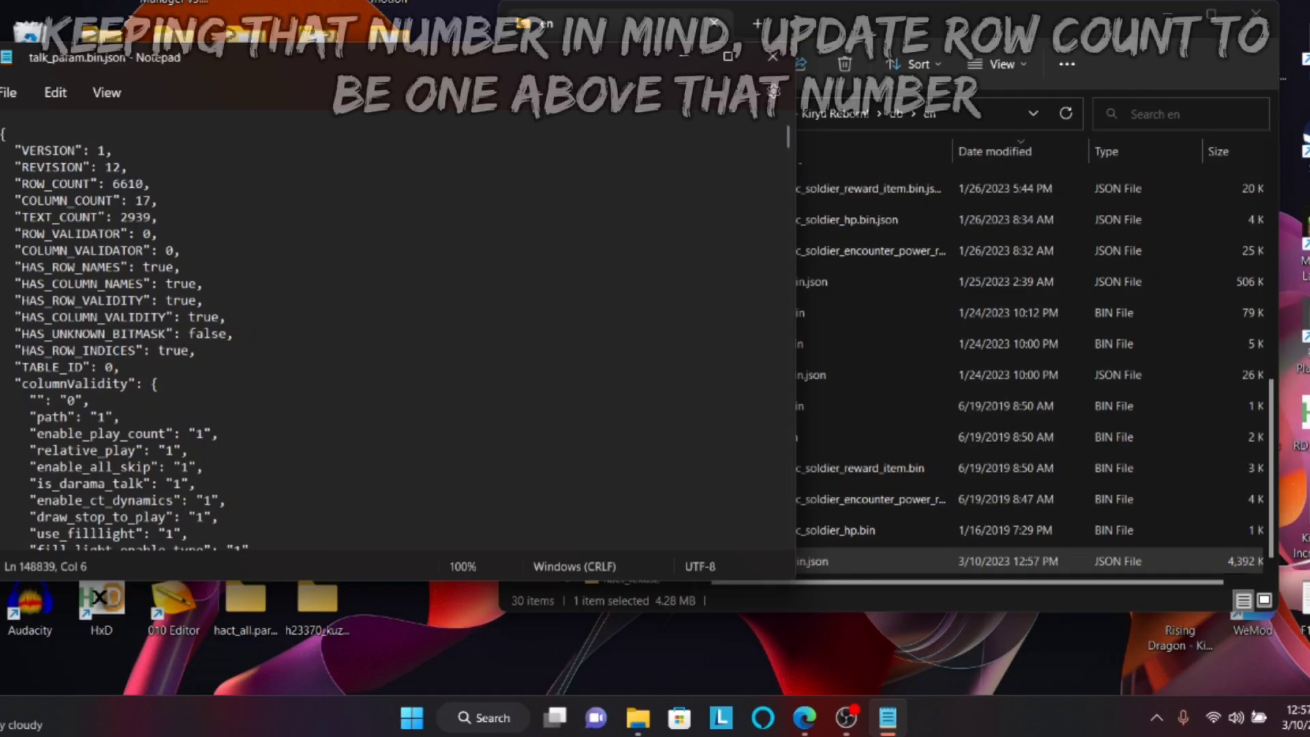
{"action": "left_click", "coordinate": [143, 184]}
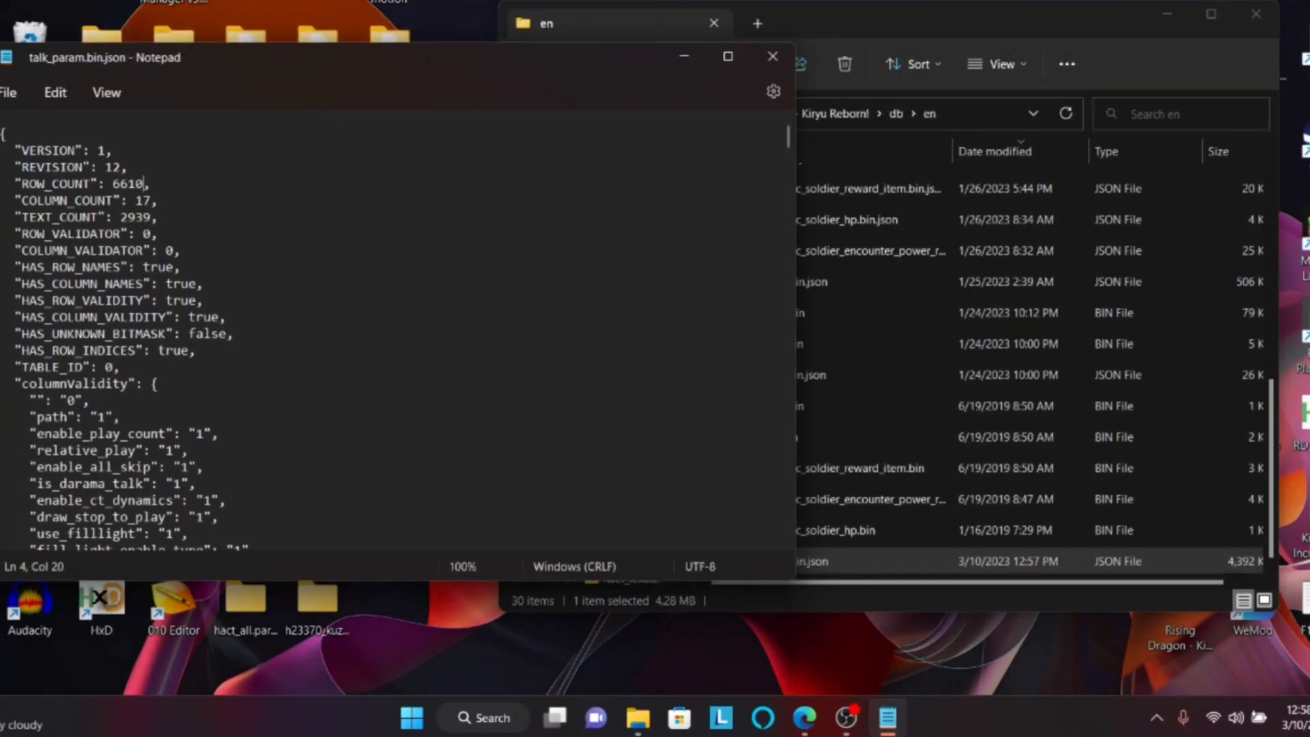
{"action": "key", "text": "BackSpace"}
{"action": "type", "text": "1"}
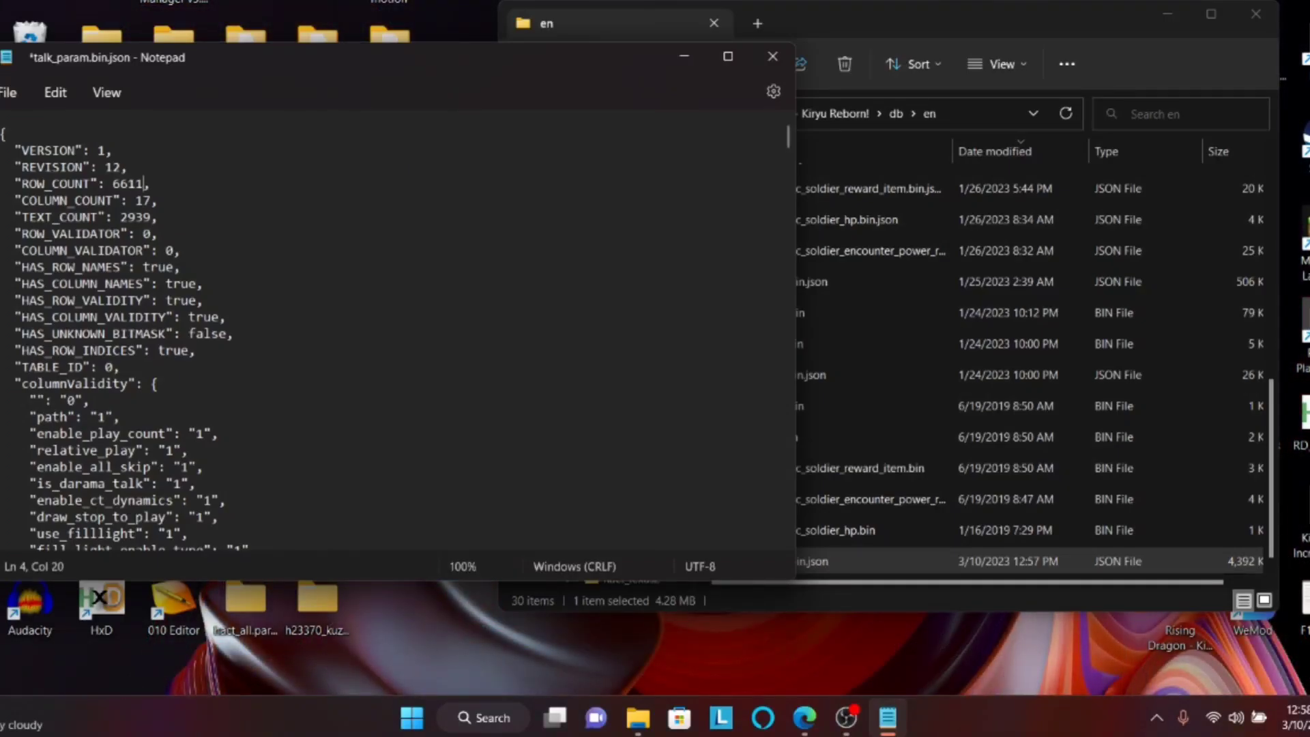
{"action": "left_click", "coordinate": [10, 93]}
{"action": "left_click", "coordinate": [20, 217]}
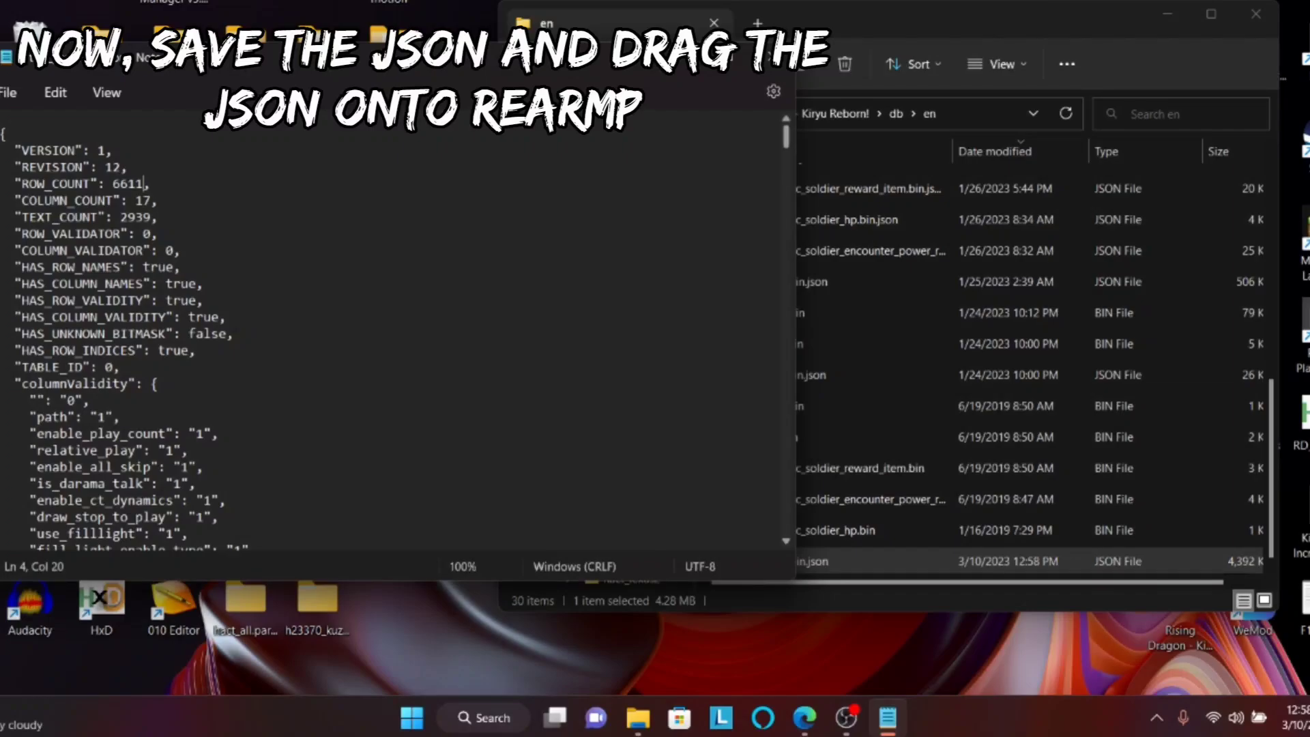
Step: Recheck entry 6610, close the JSON file, and convert talk_param.bin.json with reARMP.exe
{"action": "left_click_drag", "start_coordinate": [786, 137], "coordinate": [786, 526]}
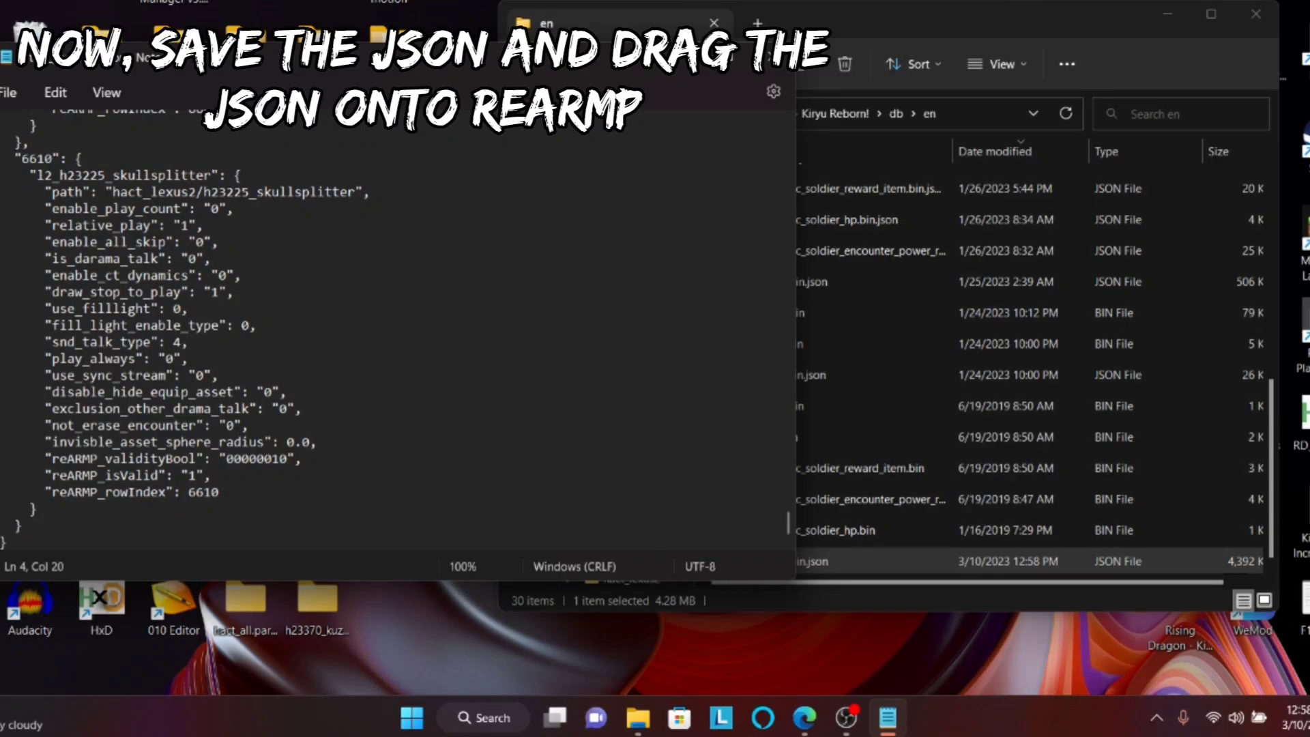
{"action": "left_click_drag", "start_coordinate": [22, 159], "coordinate": [52, 159]}
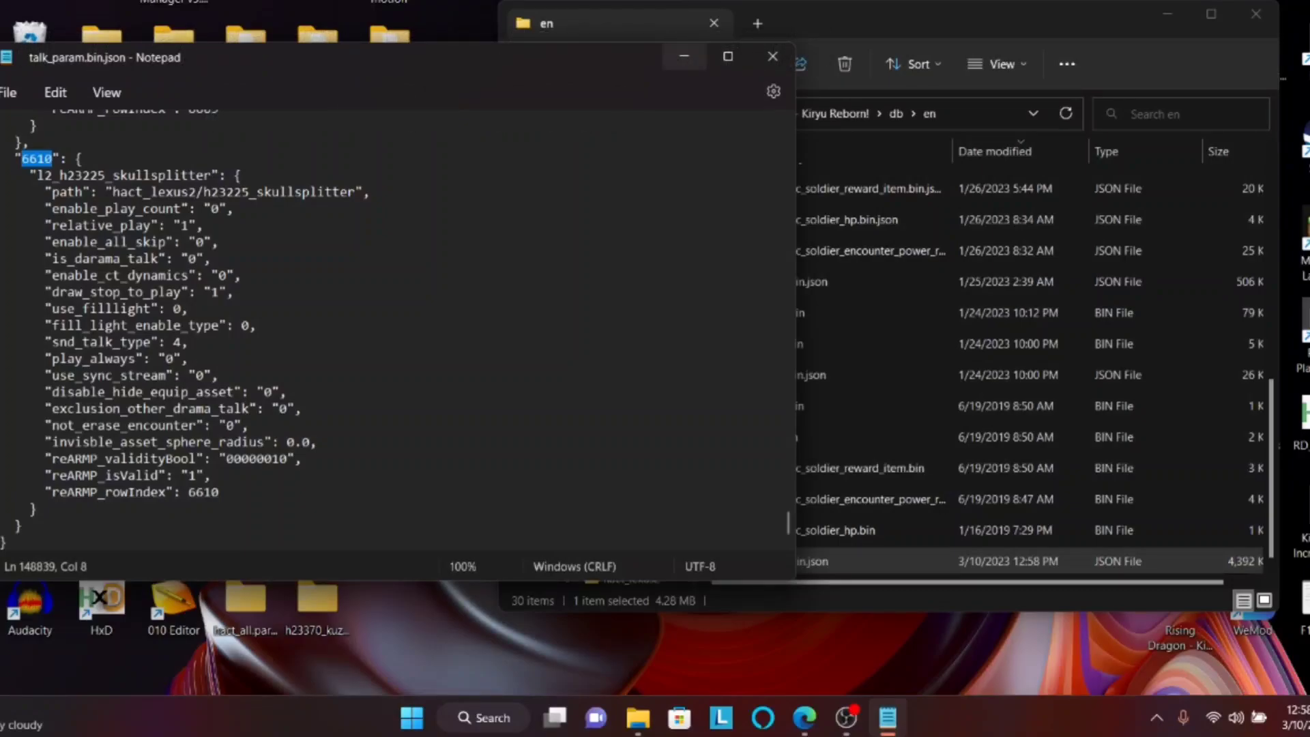
{"action": "left_click", "coordinate": [773, 57]}
{"action": "left_click_drag", "start_coordinate": [794, 36], "coordinate": [1033, 9]}
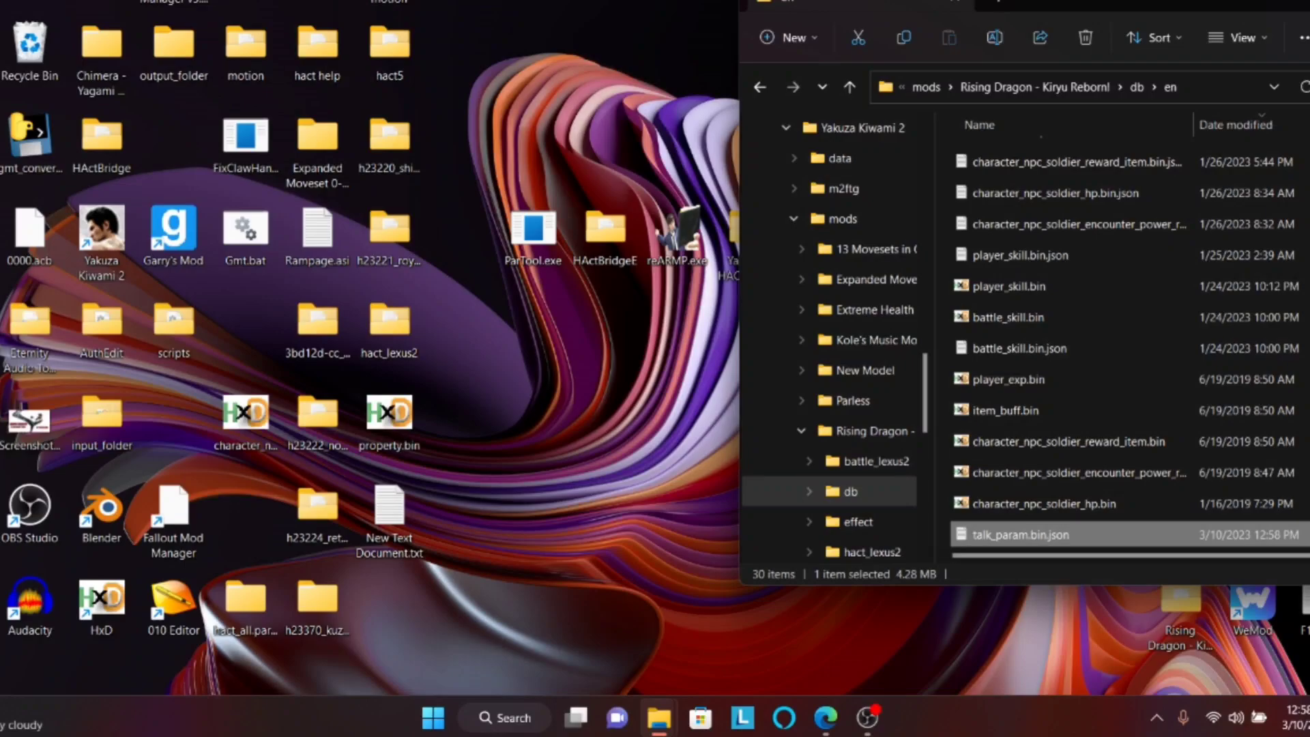
{"action": "left_click_drag", "start_coordinate": [1020, 534], "coordinate": [695, 261]}
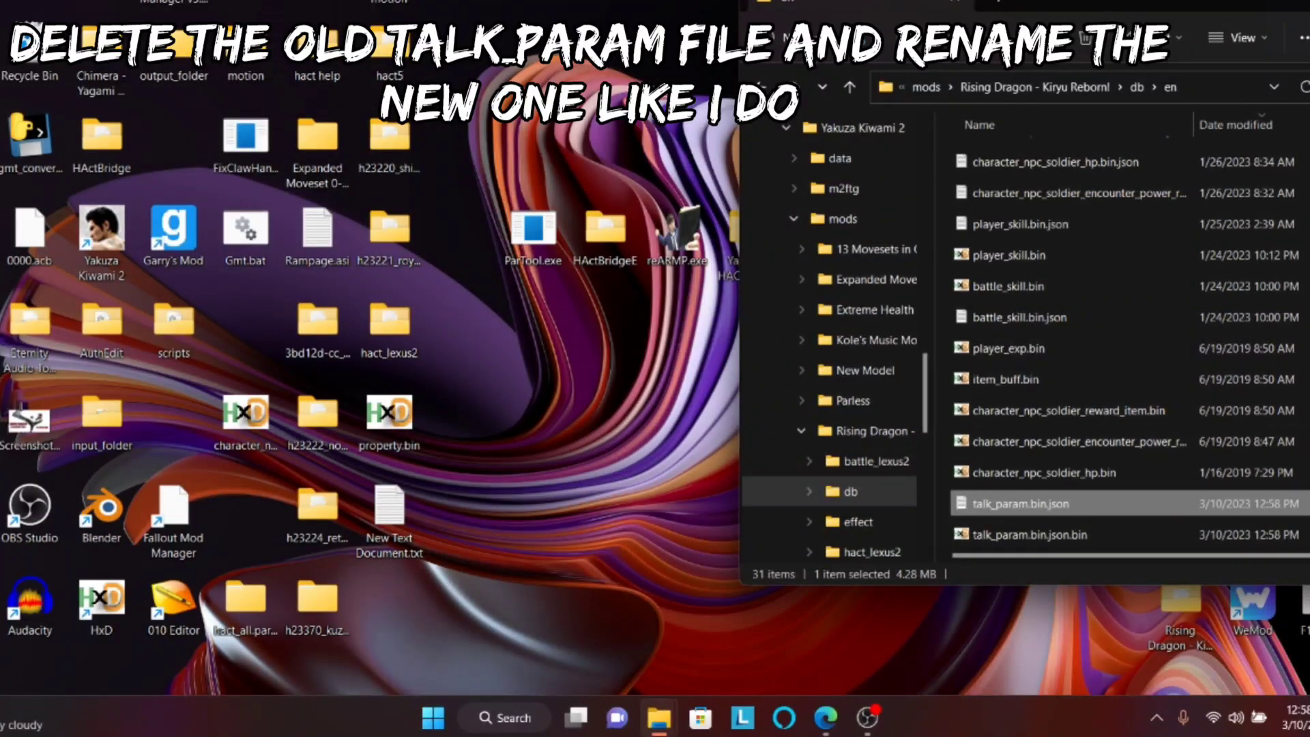
Step: Rename talk_param.bin.json.bin to talk_param.bin, accepting the alternative name talk_param (2).bin
{"action": "left_click_drag", "start_coordinate": [1092, 6], "coordinate": [632, 1]}
{"action": "left_click", "coordinate": [580, 531]}
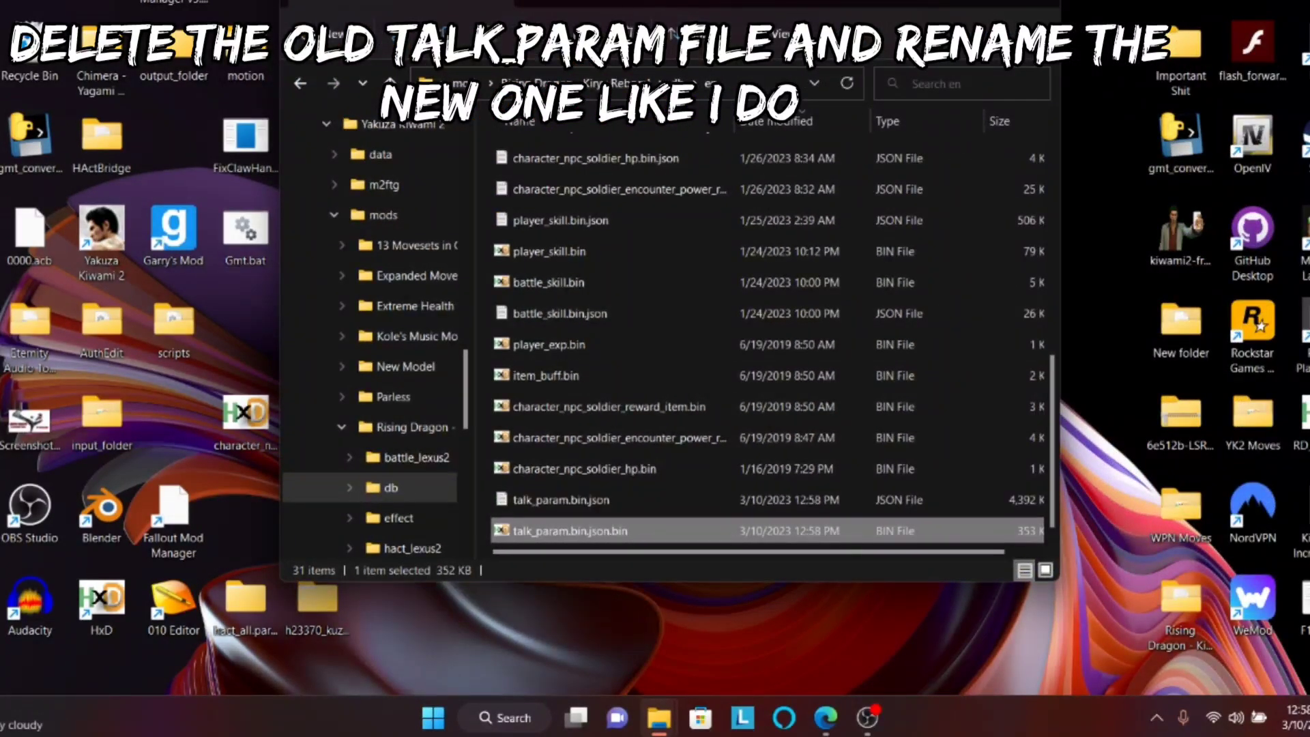
{"action": "right_click", "coordinate": [745, 531]}
{"action": "left_click", "coordinate": [846, 560]}
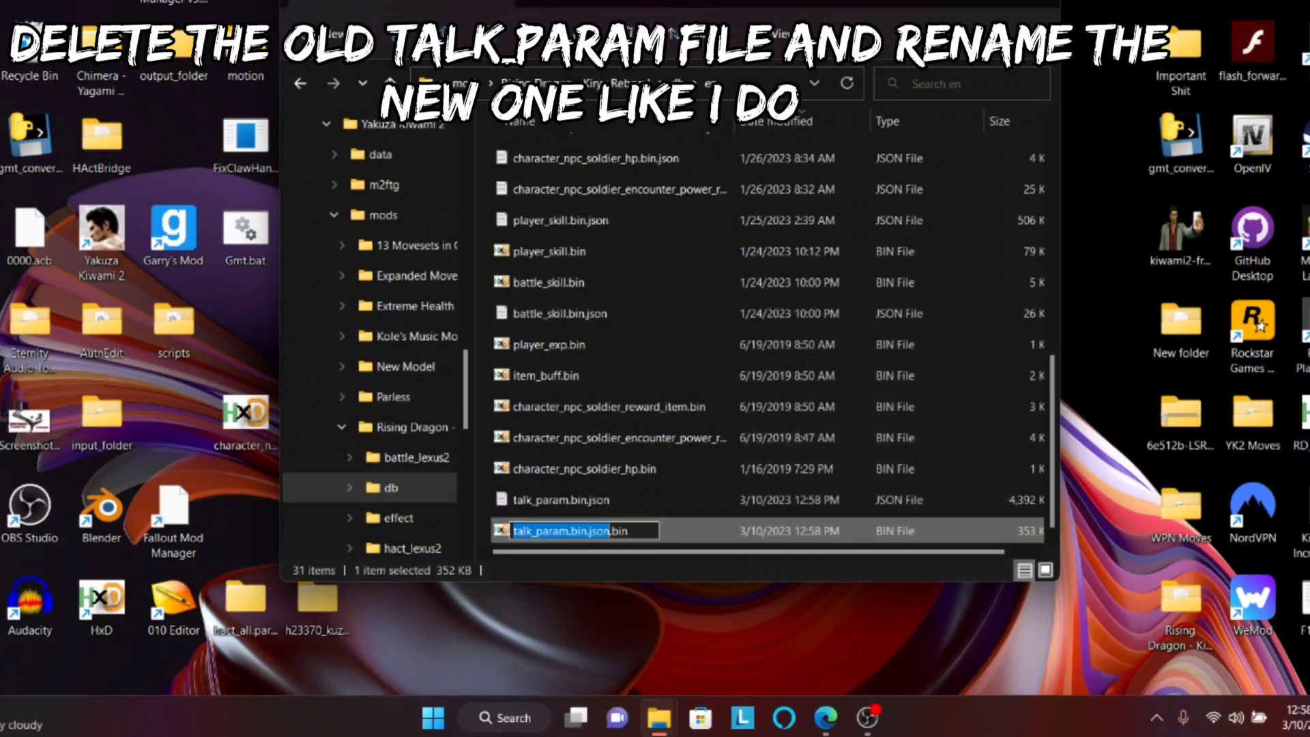
{"action": "key", "text": "Right"}
{"action": "key", "text": "BackSpace"}
{"action": "key", "text": "BackSpace"}
{"action": "key", "text": "BackSpace"}
{"action": "key", "text": "BackSpace"}
{"action": "key", "text": "BackSpace"}
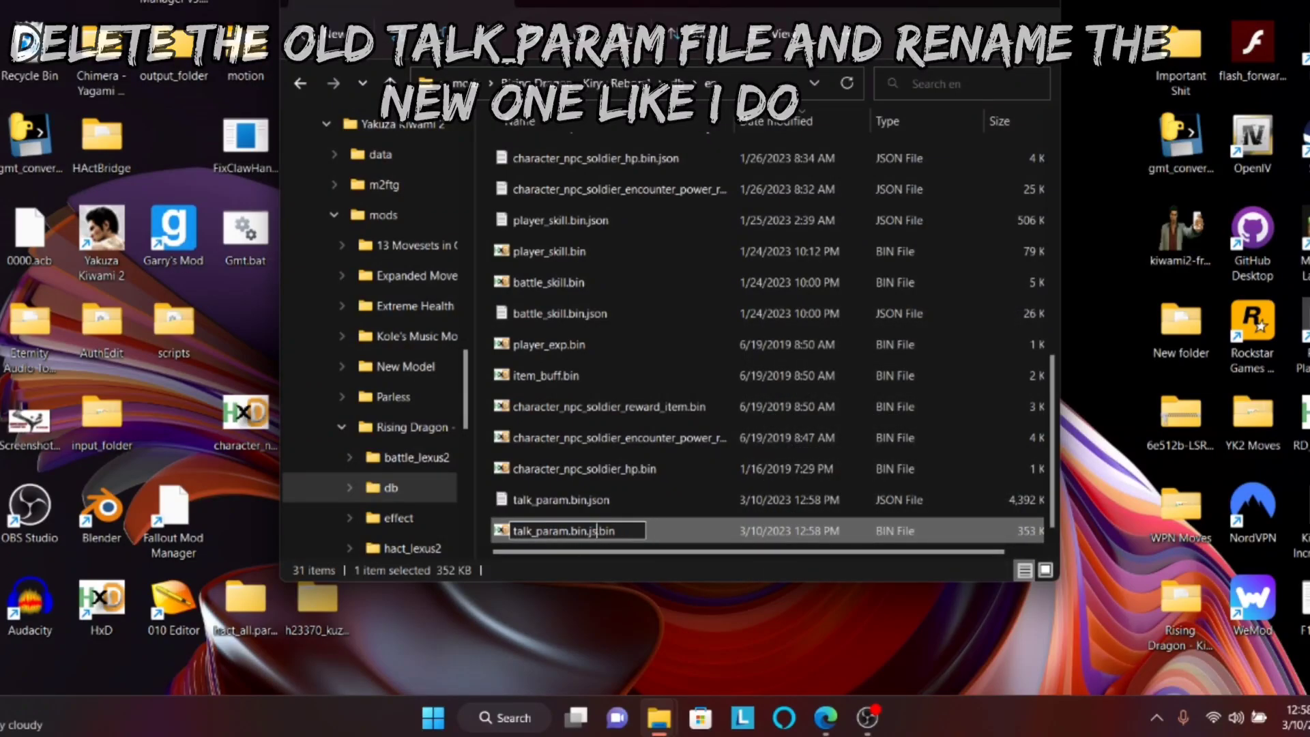
{"action": "key", "text": "BackSpace"}
{"action": "key", "text": "BackSpace"}
{"action": "key", "text": "BackSpace"}
{"action": "key", "text": "BackSpace"}
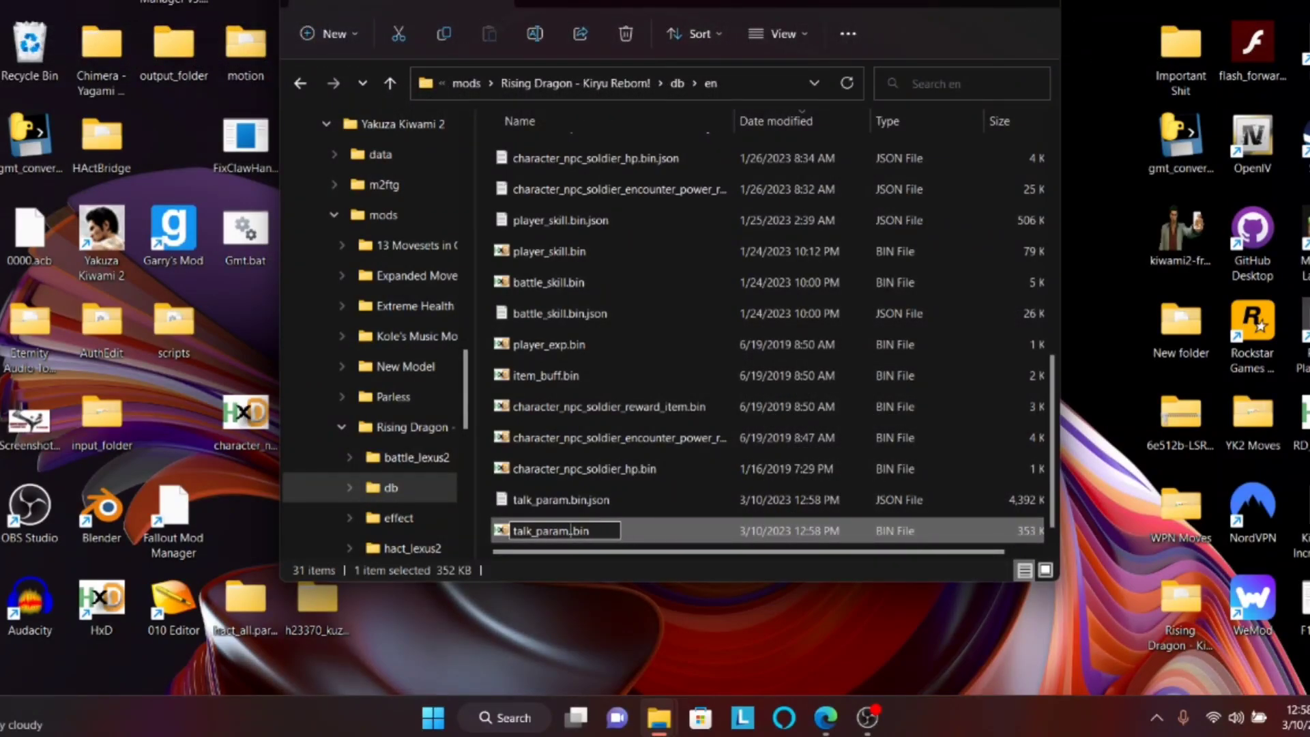
{"action": "key", "text": "Return"}
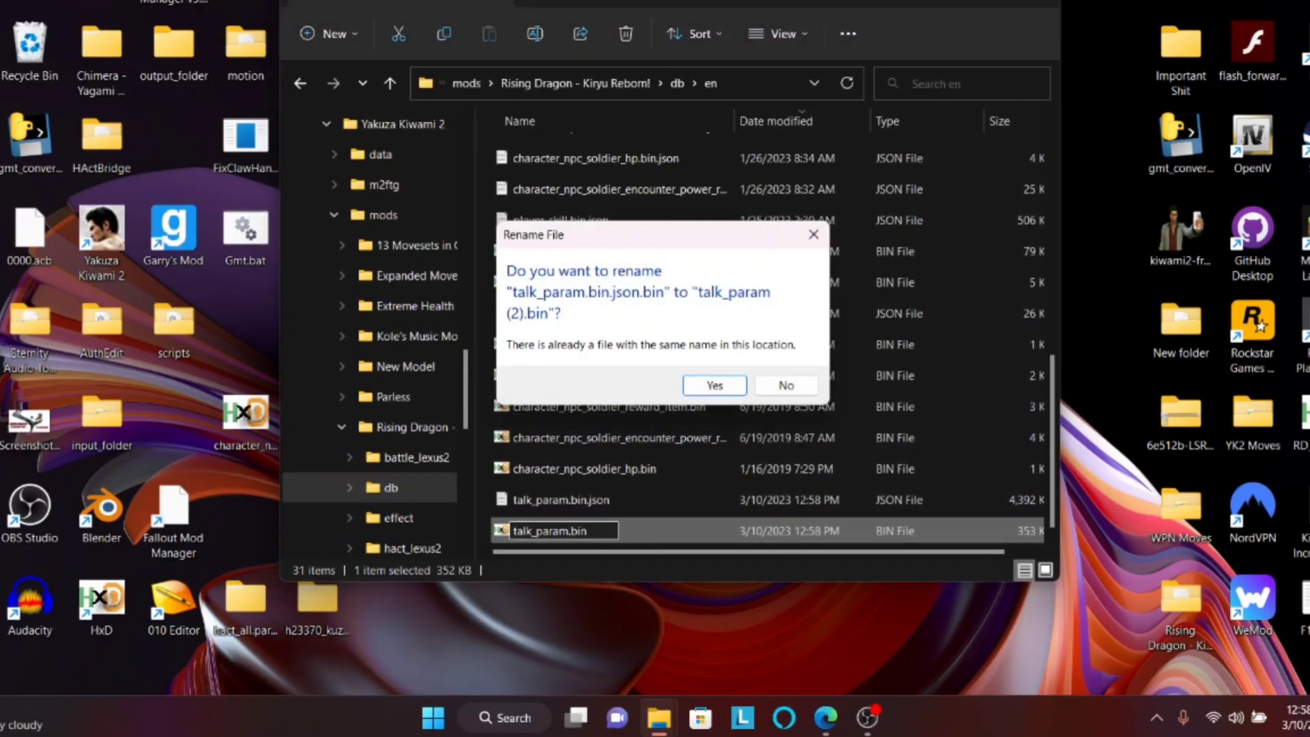
{"action": "key", "text": "Return"}
Step: Permanently delete the old talk_param.bin dated 3/7/2023 from the en folder
{"action": "scroll", "coordinate": [614, 468], "scroll_direction": "up", "scroll_amount": 6}
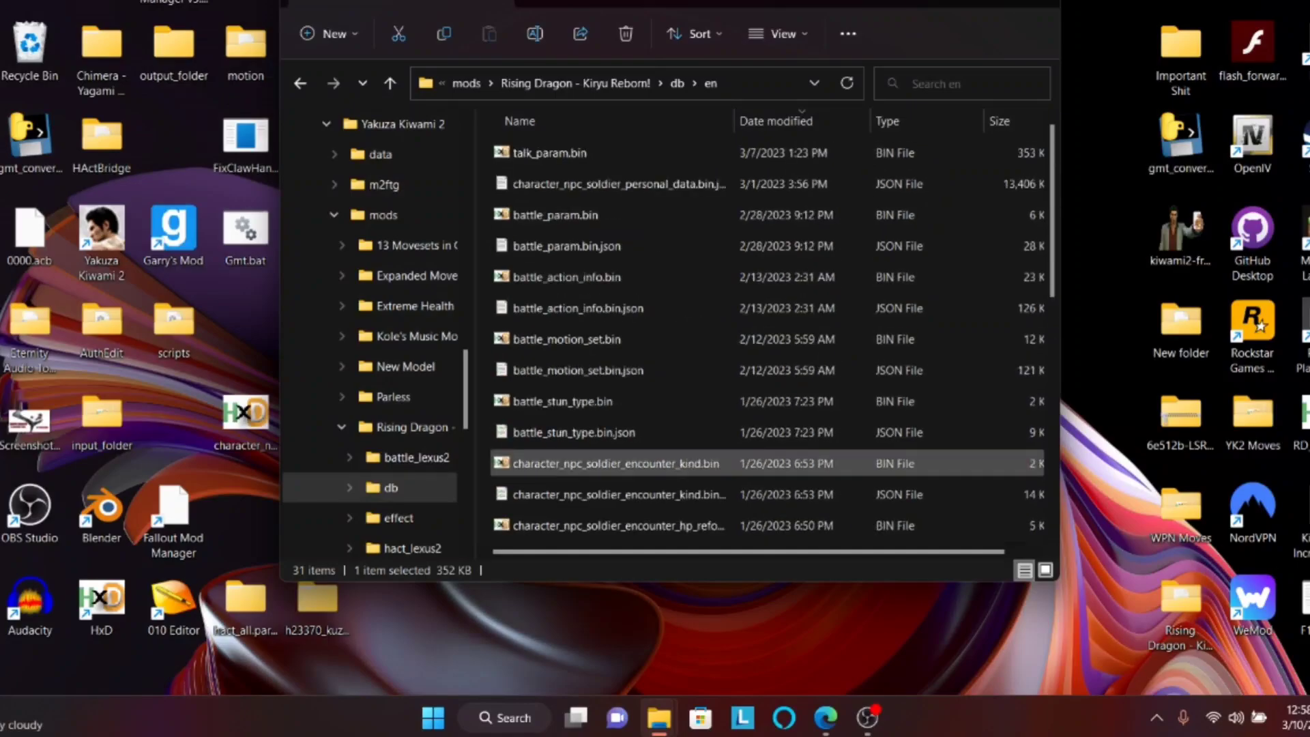
{"action": "left_click", "coordinate": [550, 153]}
{"action": "key", "text": "shift+Delete"}
{"action": "key", "text": "Return"}
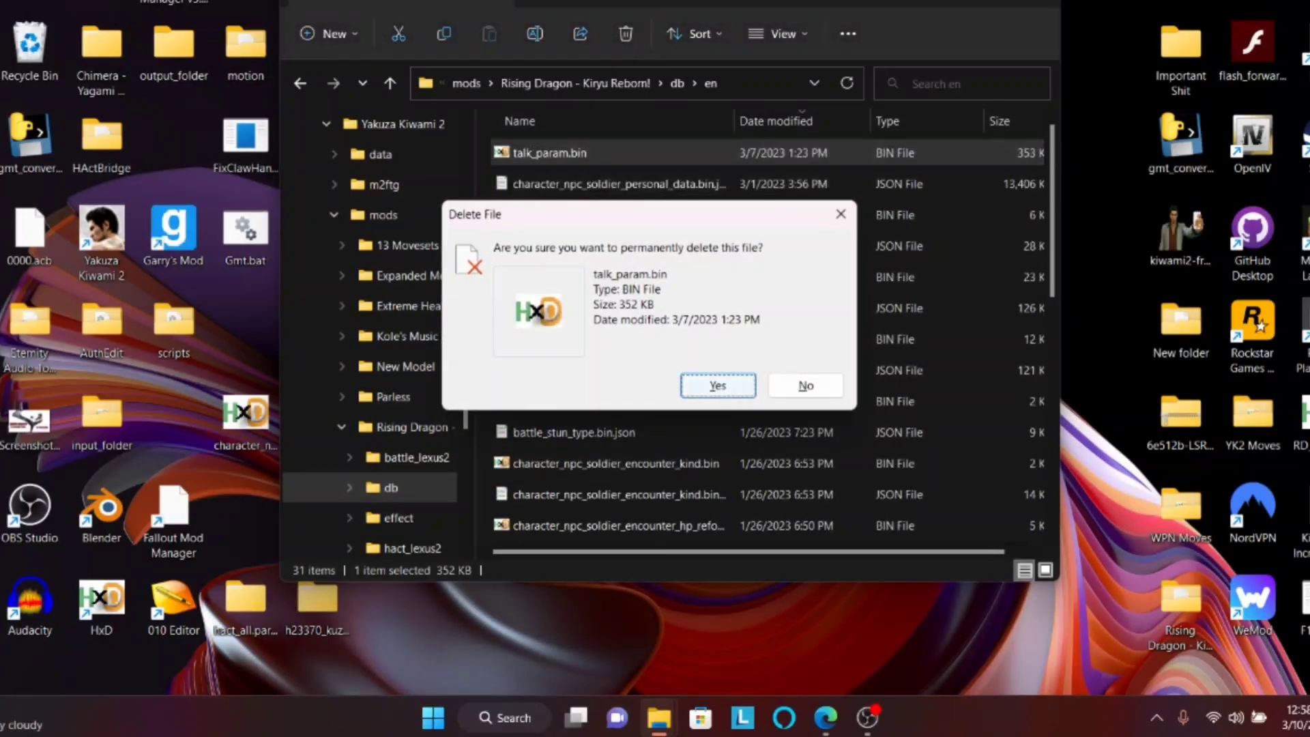
Step: Rename talk_param (2).bin to talk_param.bin
{"action": "right_click", "coordinate": [620, 533]}
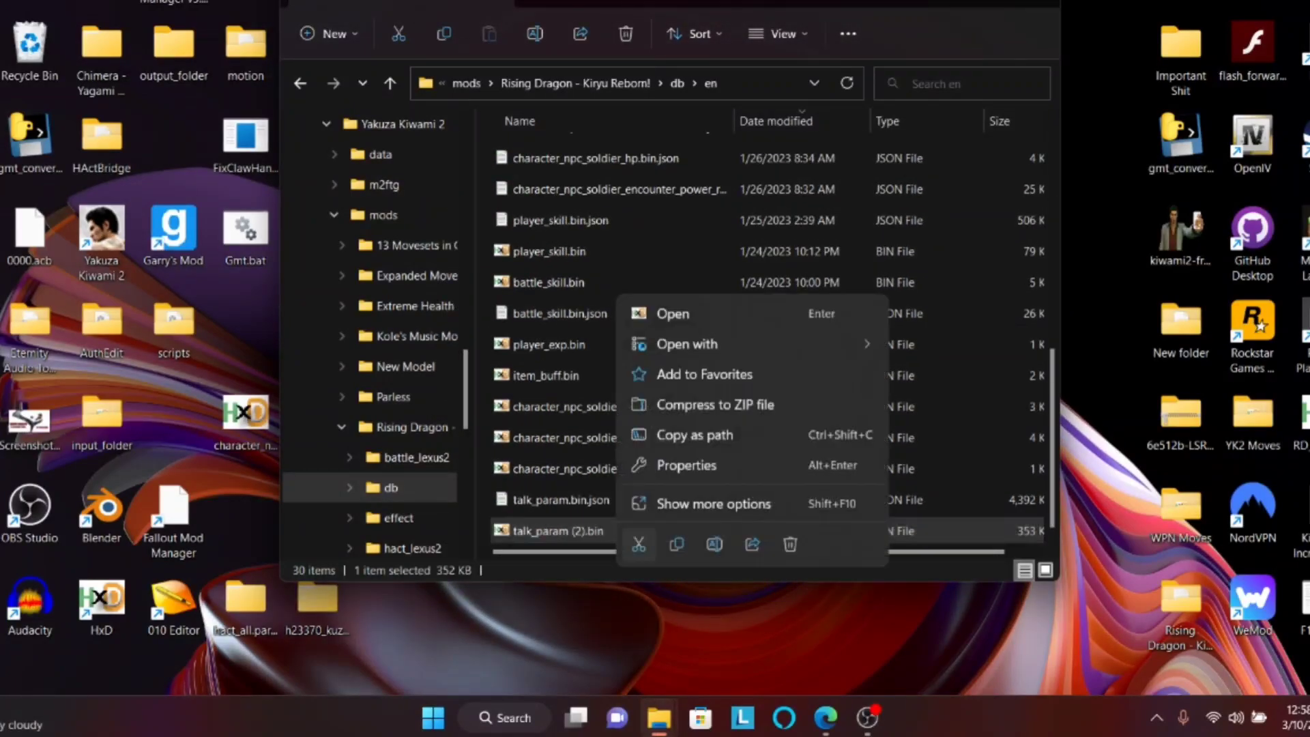
{"action": "left_click", "coordinate": [715, 544]}
{"action": "key", "text": "Right"}
{"action": "key", "text": "BackSpace"}
{"action": "key", "text": "BackSpace"}
{"action": "key", "text": "BackSpace"}
{"action": "key", "text": "BackSpace"}
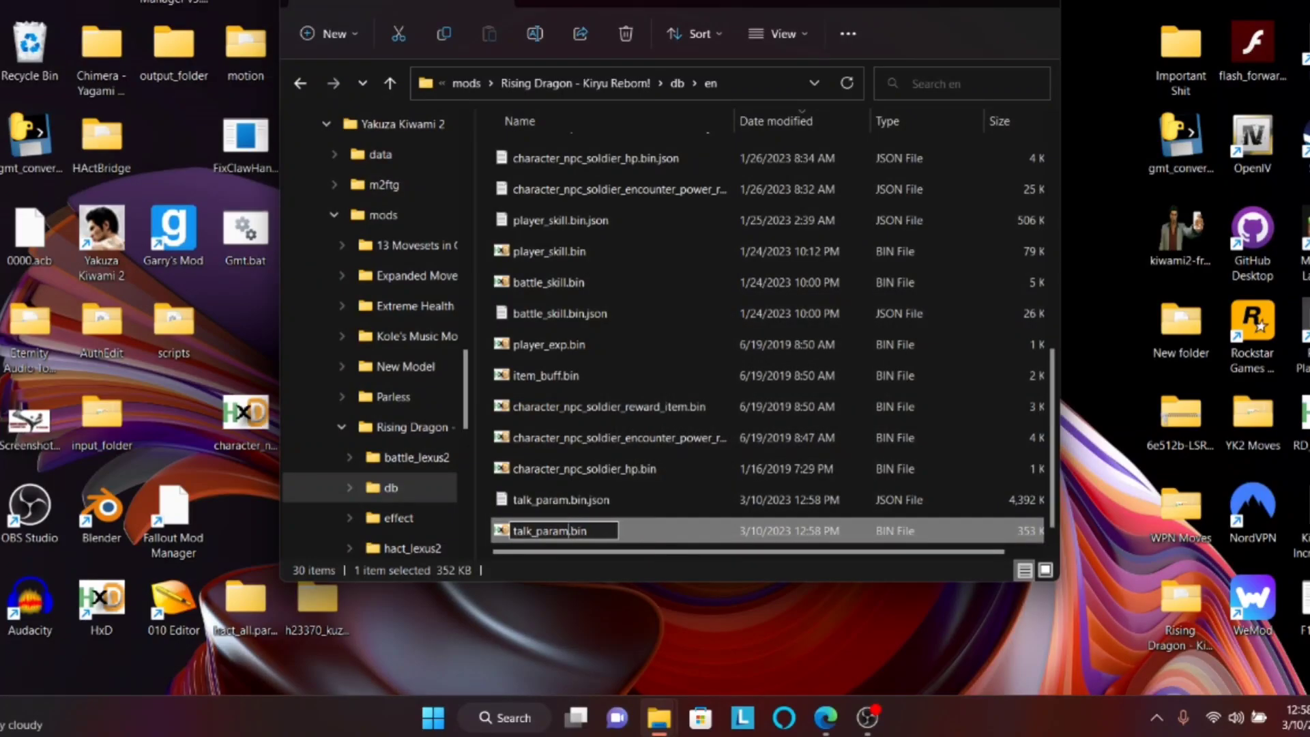
{"action": "key", "text": "Return"}
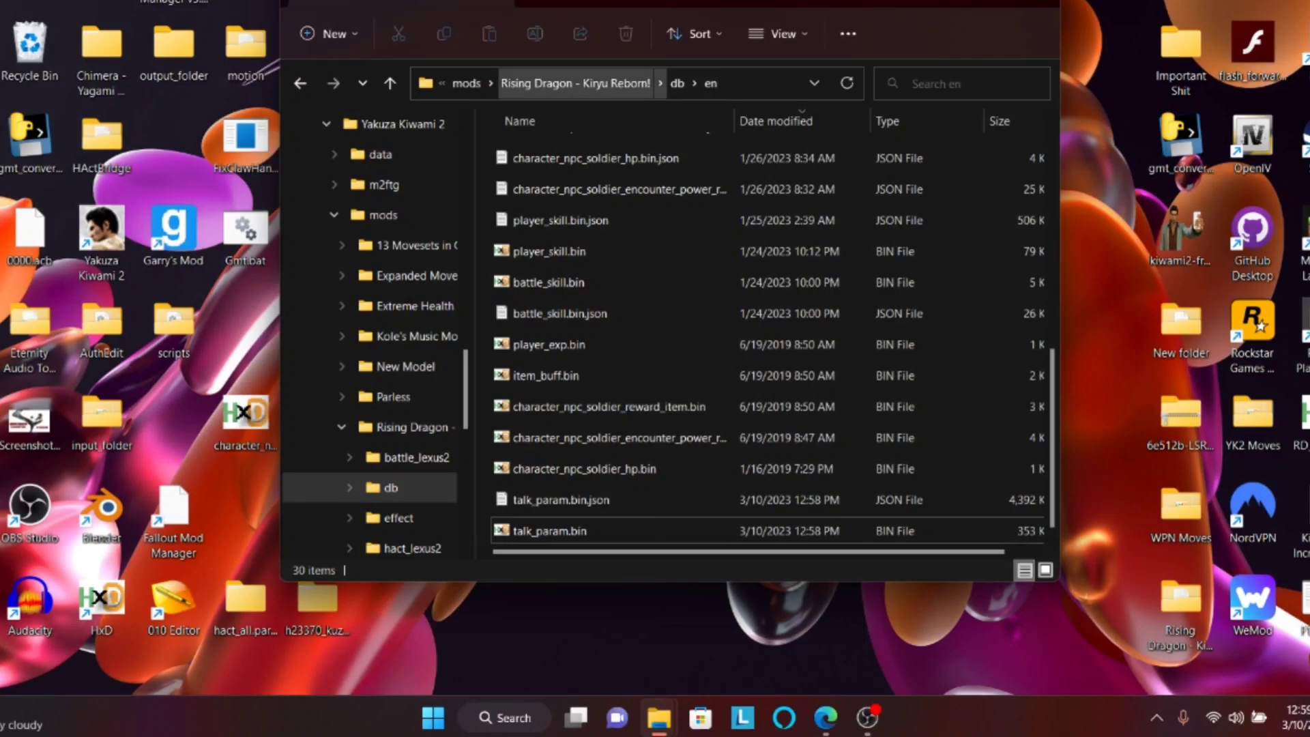
Step: Extract hact.chp from the mod's battle_lexus2 folder with fighter_commander.exe, choosing game 1, Yakuza Kiwami 2/ Judgement
{"action": "left_click", "coordinate": [575, 82]}
{"action": "left_click_drag", "start_coordinate": [609, 2], "coordinate": [1055, 0]}
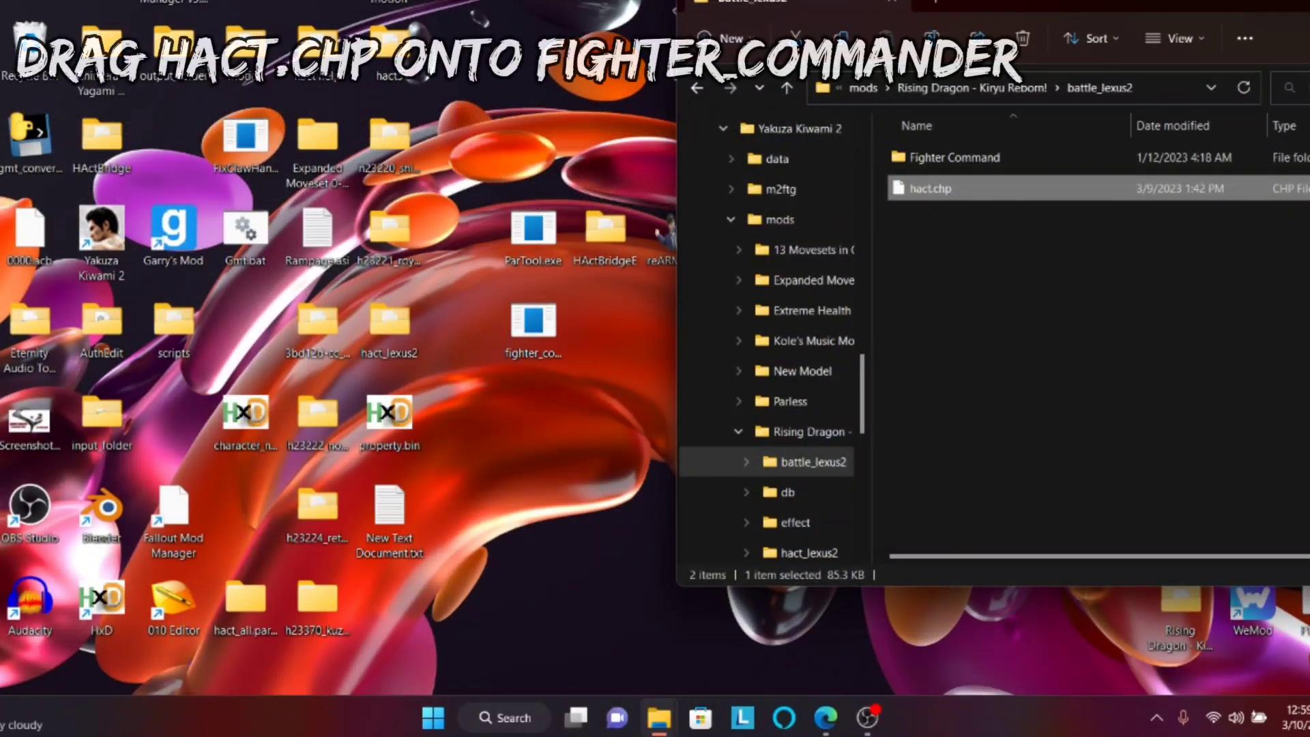
{"action": "left_click_drag", "start_coordinate": [928, 190], "coordinate": [534, 328]}
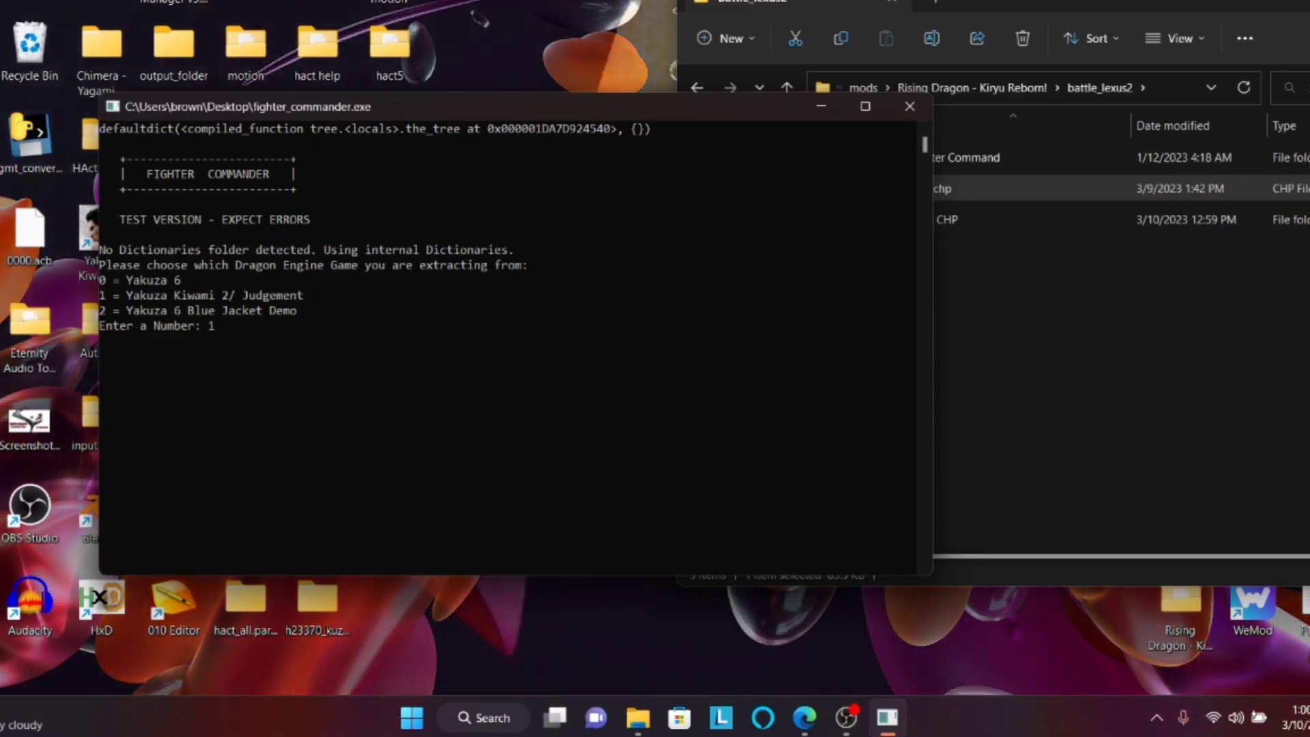
{"action": "key", "text": "Return"}
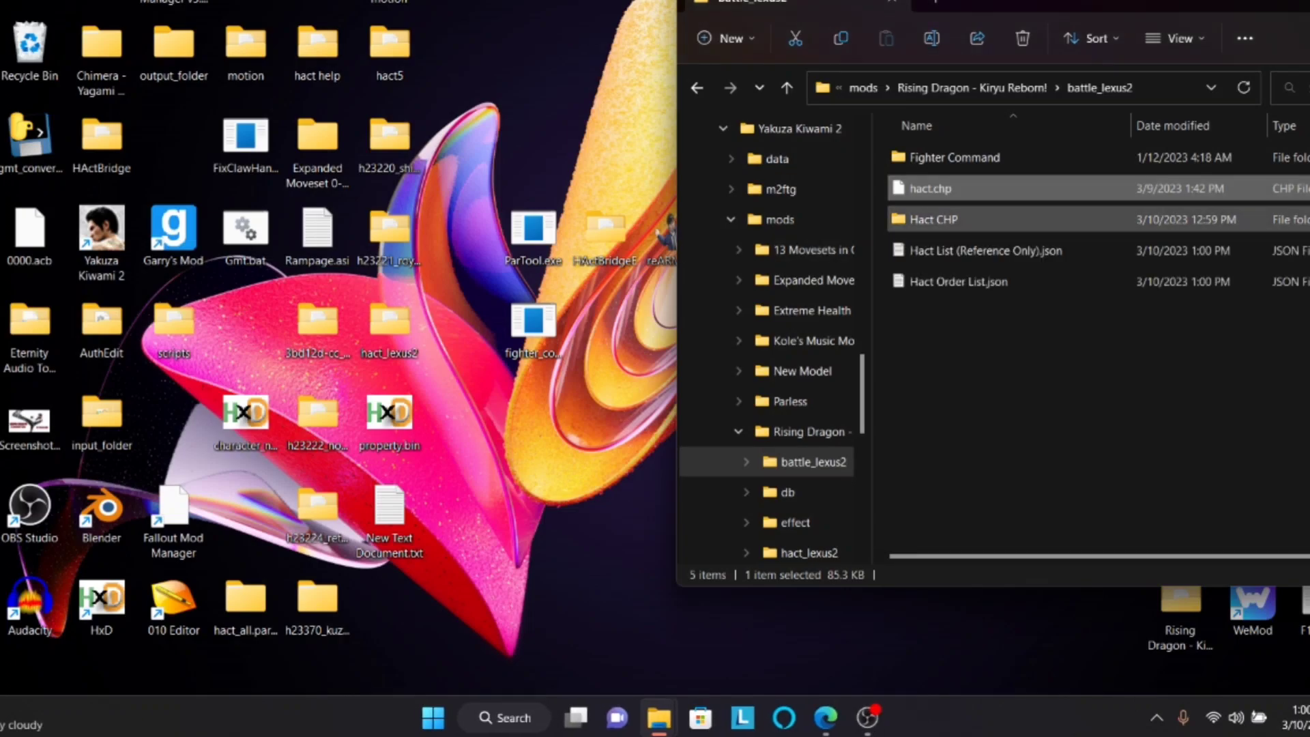
Step: Open the extracted Hact CHP folder and sort its files by date modified
{"action": "left_click", "coordinate": [933, 220]}
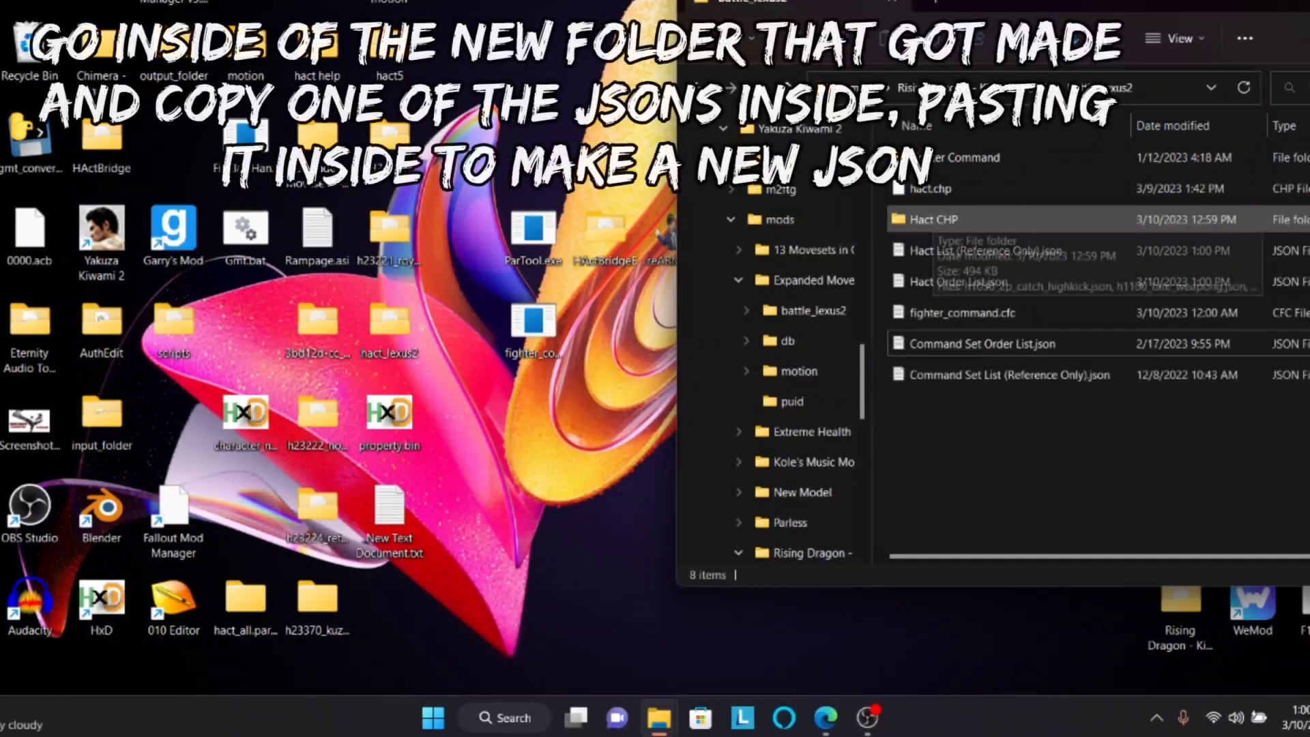
{"action": "double_click", "coordinate": [934, 219]}
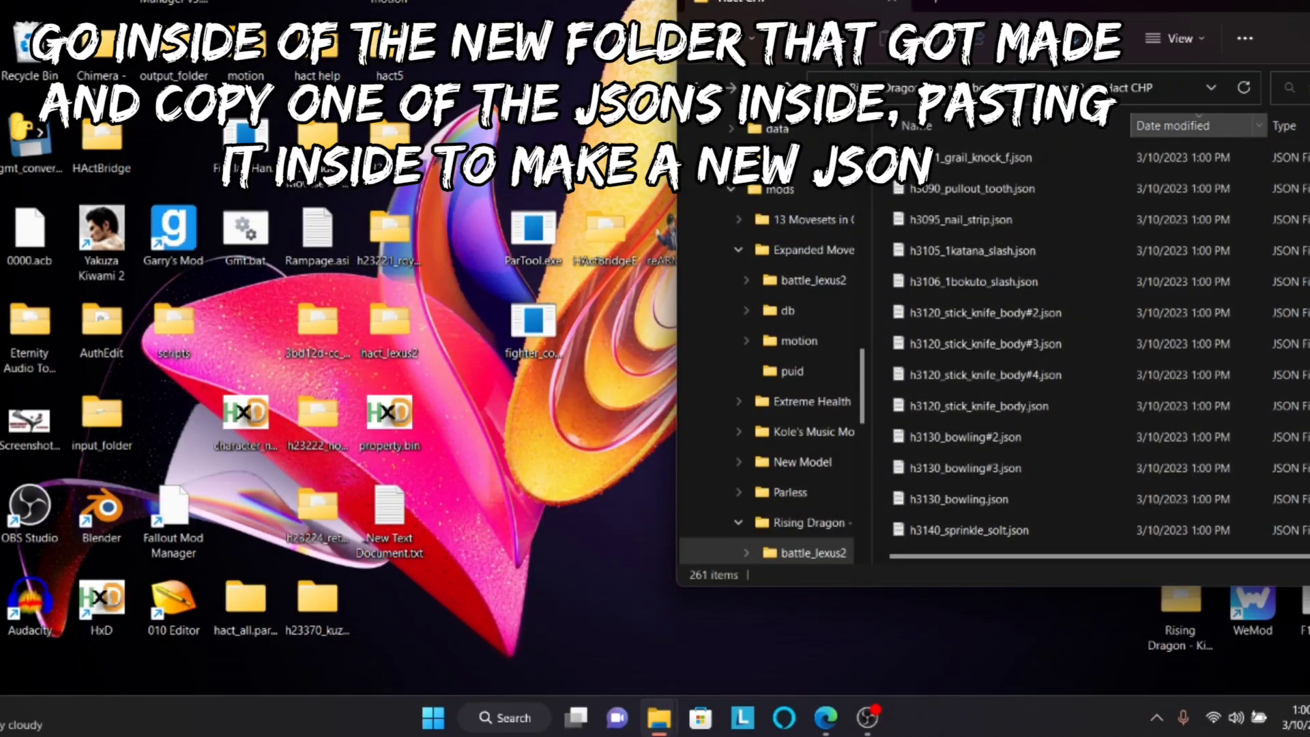
{"action": "left_click", "coordinate": [1172, 126]}
{"action": "left_click", "coordinate": [1172, 125]}
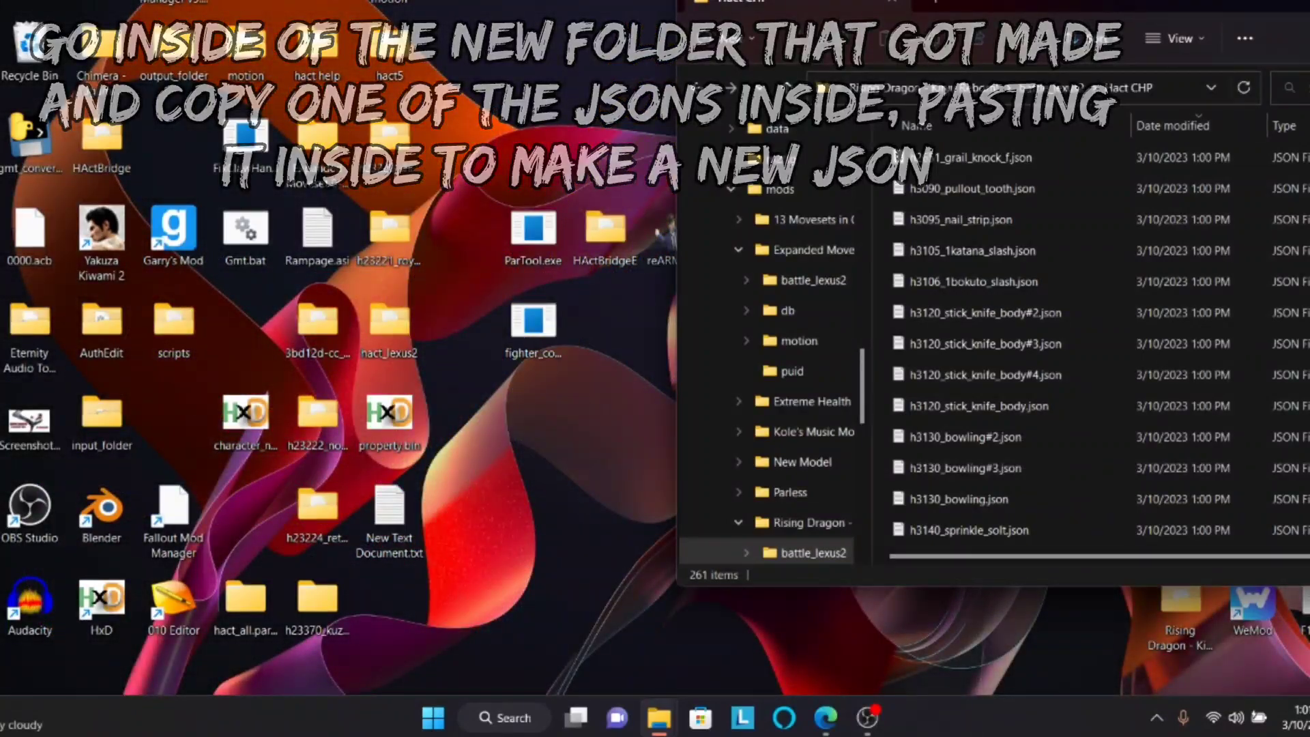
{"action": "left_click_drag", "start_coordinate": [1157, 3], "coordinate": [930, 30]}
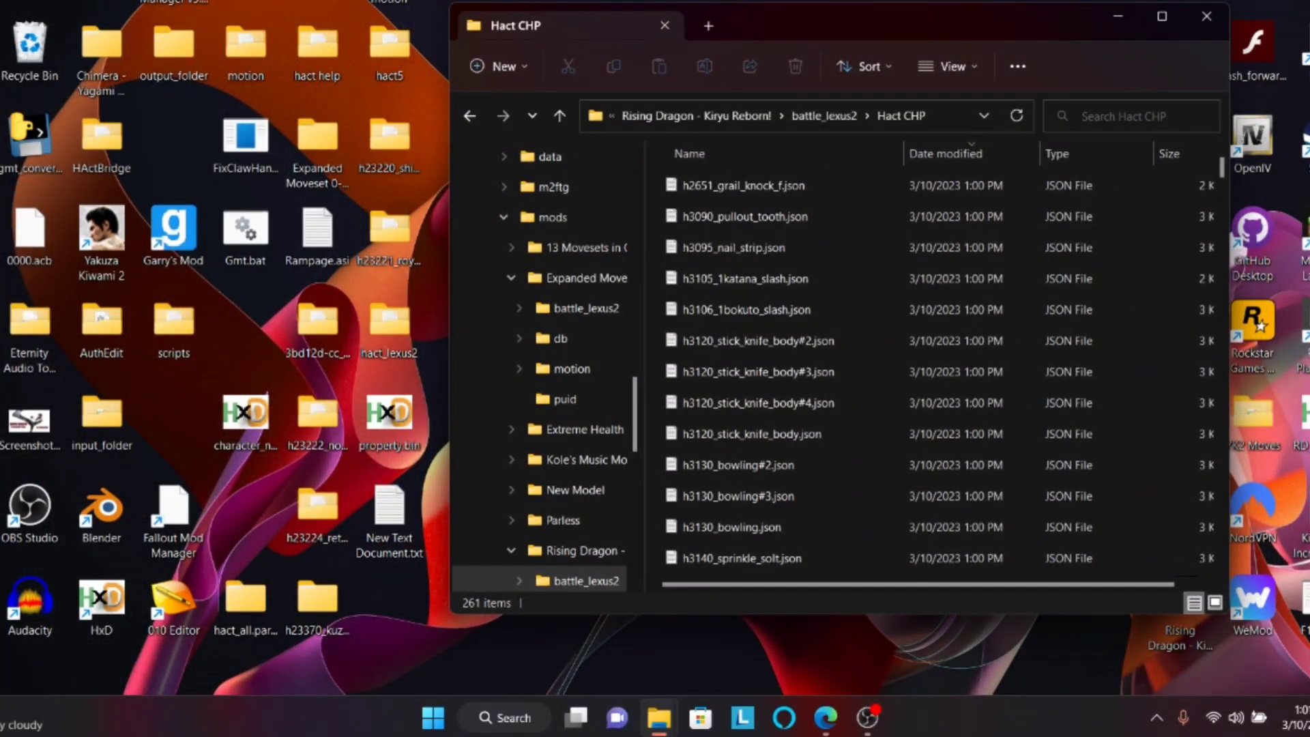
Step: Search the Hact CHP folder for reta, copy h23224_retaliation.json, and paste the copy into the same folder
{"action": "left_click", "coordinate": [1119, 116]}
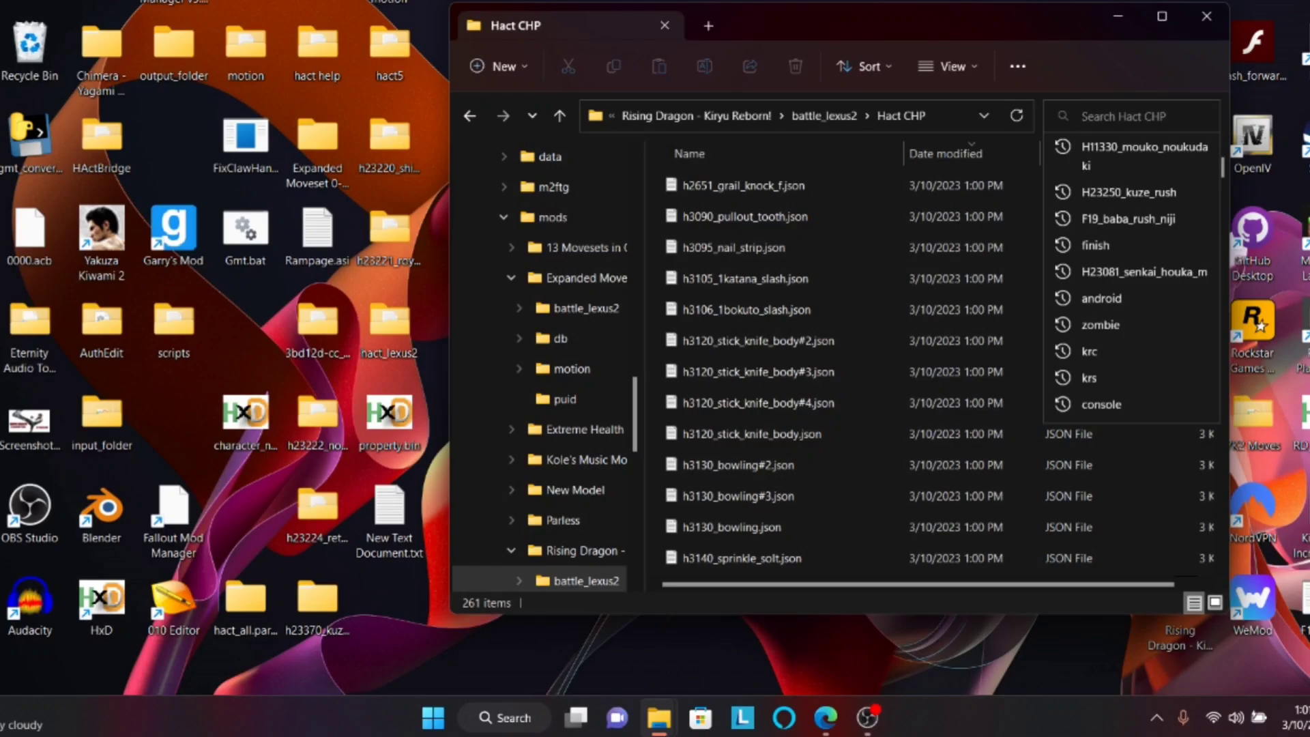
{"action": "type", "text": "reta"}
{"action": "key", "text": "Return"}
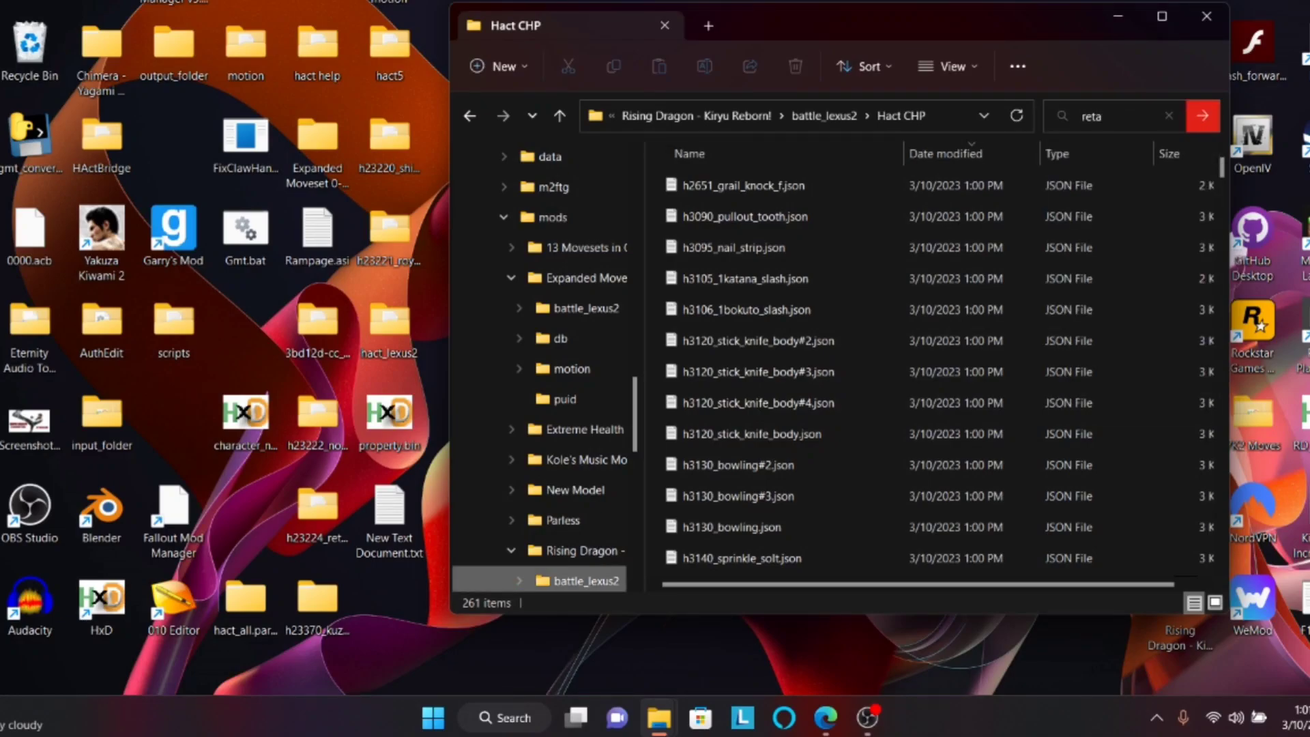
{"action": "left_click", "coordinate": [900, 170]}
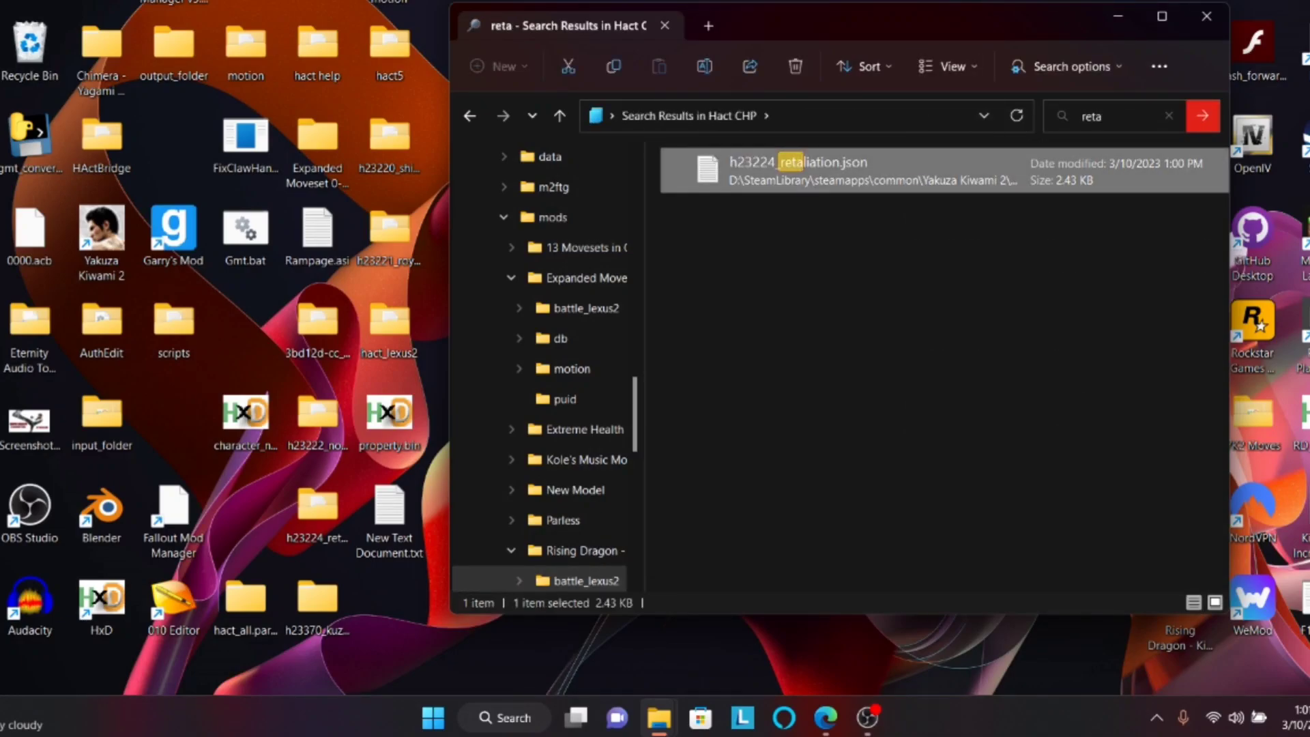
{"action": "right_click", "coordinate": [877, 172]}
{"action": "left_click", "coordinate": [933, 191]}
{"action": "left_click", "coordinate": [469, 116]}
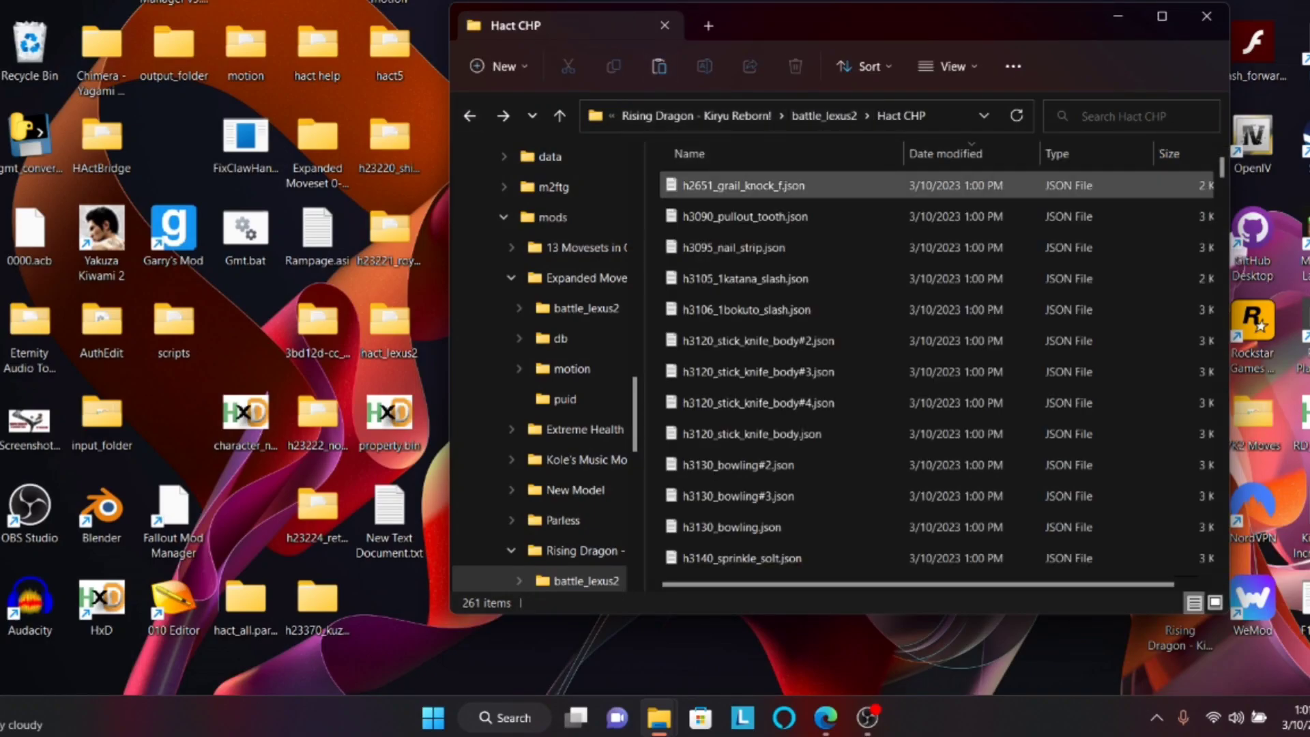
{"action": "right_click", "coordinate": [653, 178]}
{"action": "left_click", "coordinate": [755, 199]}
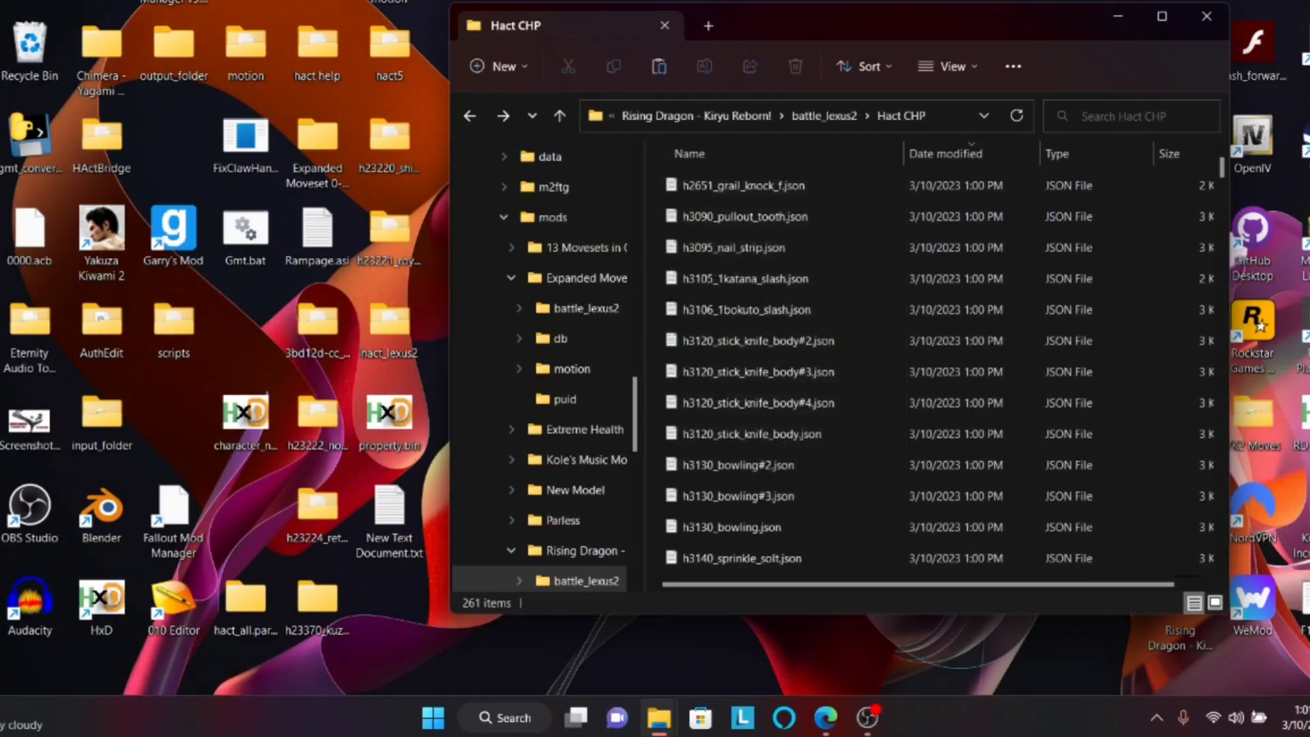
Step: Open h23224_retaliation - Copy.json and set its Hact ID to 6610
{"action": "double_click", "coordinate": [771, 564]}
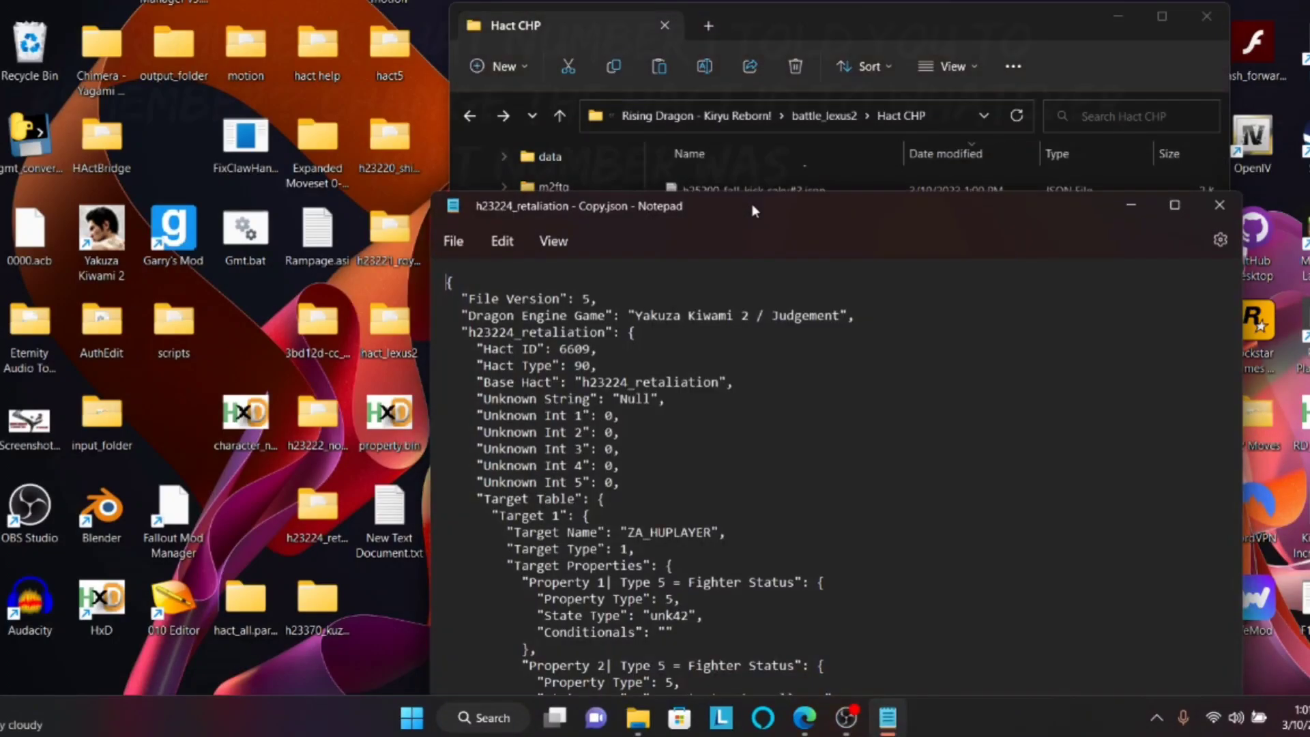
{"action": "left_click_drag", "start_coordinate": [753, 205], "coordinate": [652, 124]}
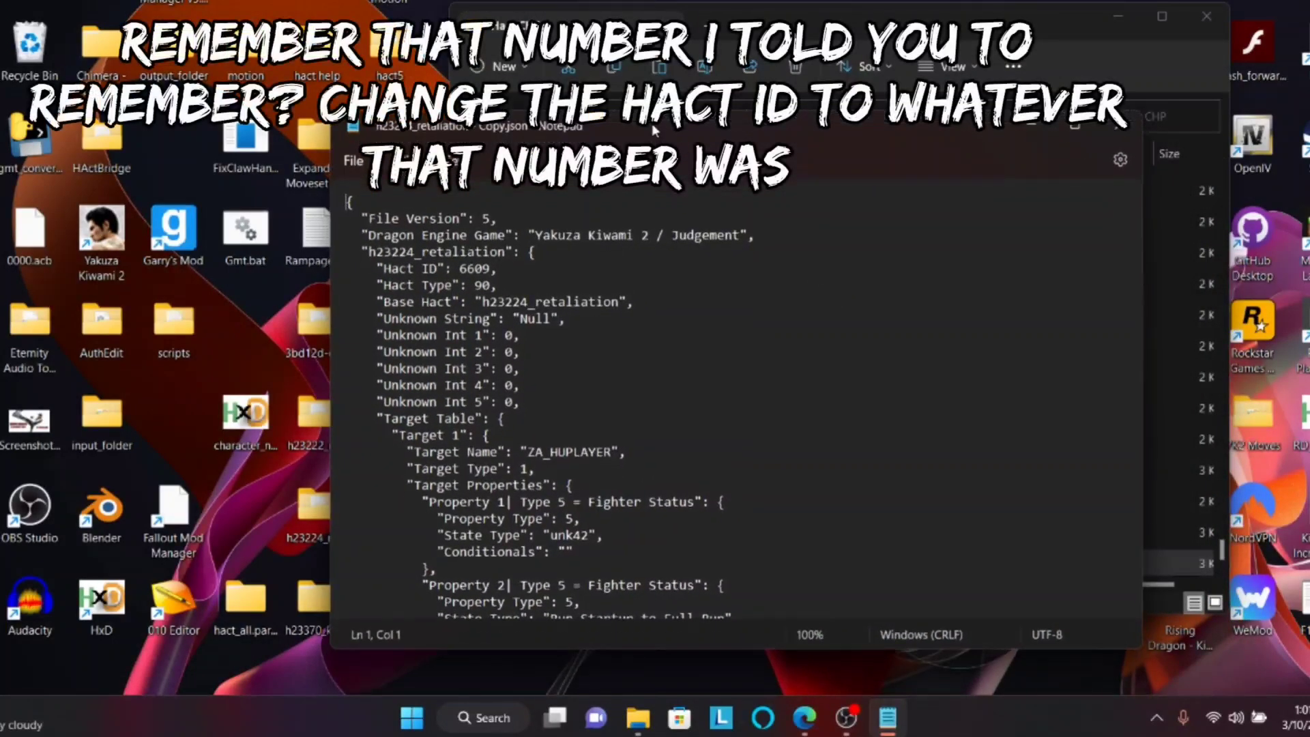
{"action": "left_click", "coordinate": [490, 269]}
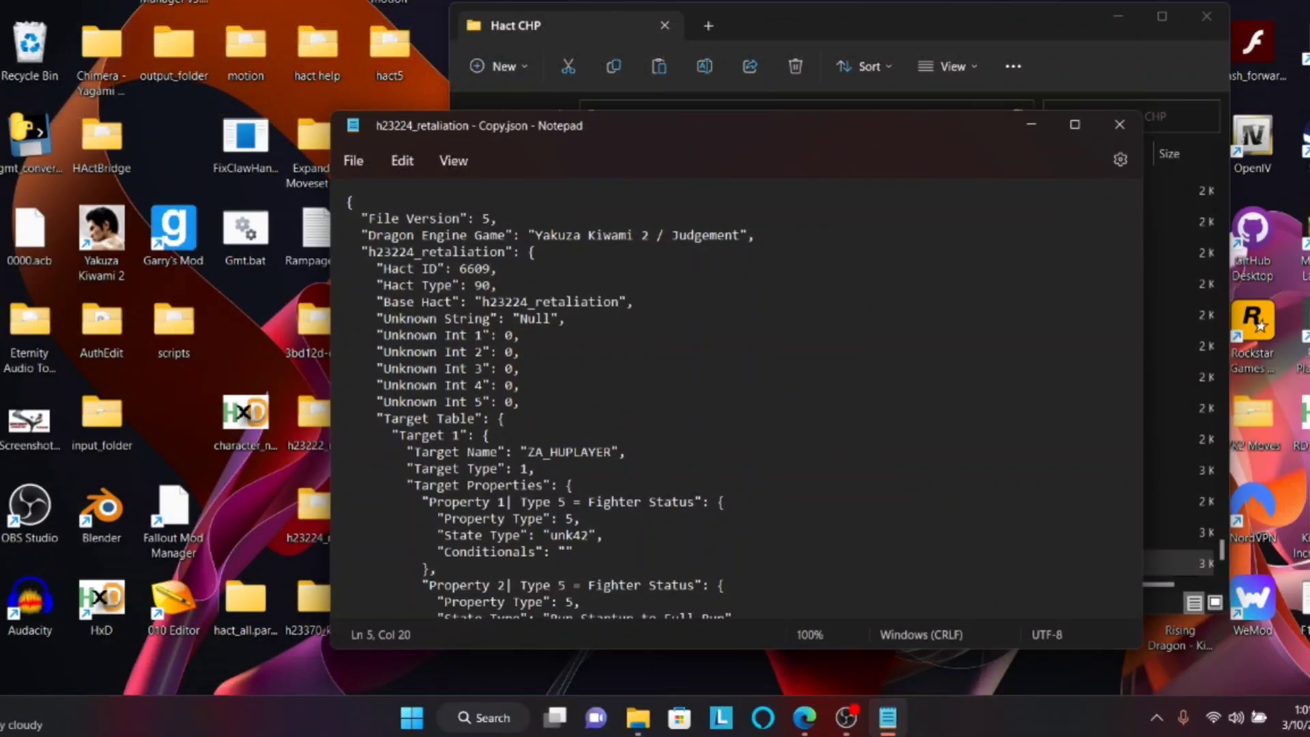
{"action": "key", "text": "BackSpace"}
{"action": "key", "text": "BackSpace"}
{"action": "type", "text": "10"}
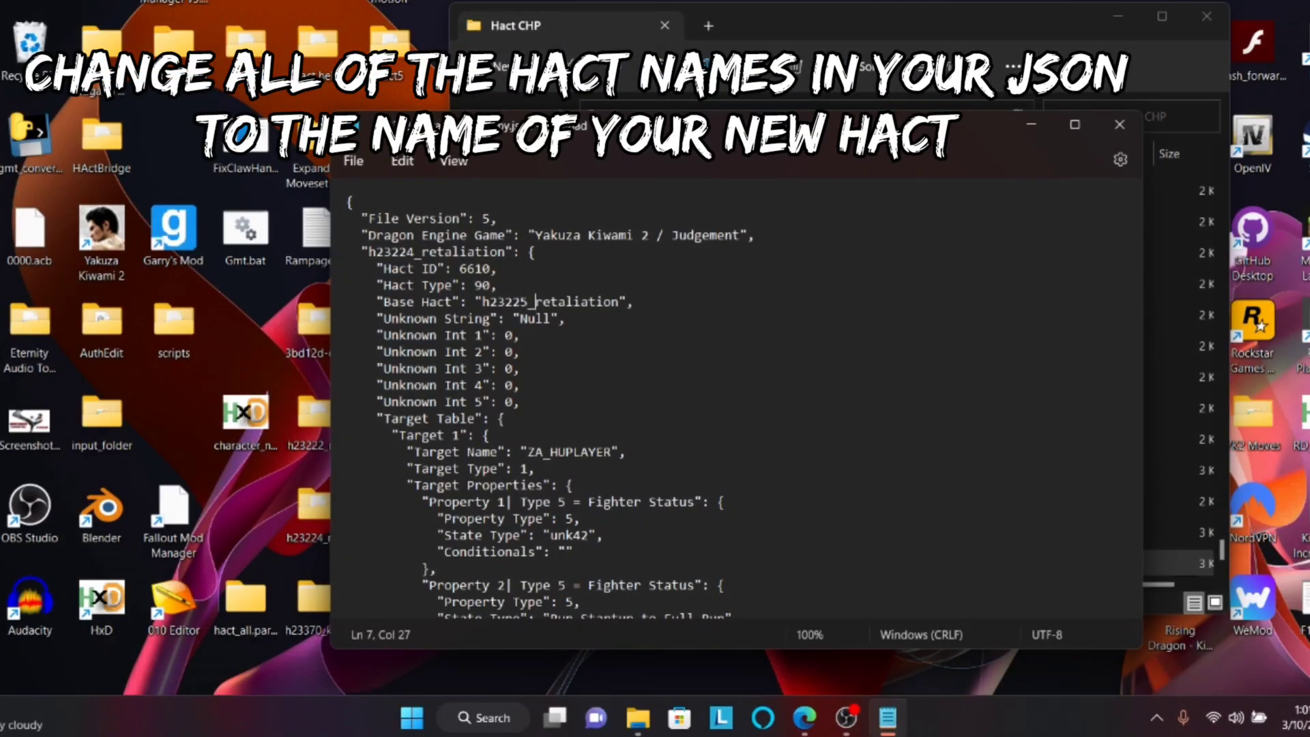
Step: Change the Base Hact value in the copied JSON to h23225_skullsplitter
{"action": "key", "text": "Right"}
{"action": "key", "text": "Right"}
{"action": "key", "text": "Right"}
{"action": "key", "text": "Right"}
{"action": "key", "text": "Right"}
{"action": "key", "text": "Right"}
{"action": "key", "text": "Right"}
{"action": "key", "text": "Right"}
{"action": "key", "text": "Right"}
{"action": "key", "text": "Right"}
{"action": "key", "text": "Right"}
{"action": "key", "text": "BackSpace"}
{"action": "key", "text": "BackSpace"}
{"action": "key", "text": "BackSpace"}
{"action": "key", "text": "BackSpace"}
{"action": "key", "text": "BackSpace"}
{"action": "key", "text": "BackSpace"}
{"action": "key", "text": "BackSpace"}
{"action": "key", "text": "BackSpace"}
{"action": "key", "text": "BackSpace"}
{"action": "key", "text": "BackSpace"}
{"action": "key", "text": "BackSpace"}
{"action": "key", "text": "BackSpace"}
{"action": "key", "text": "ctrl+z"}
{"action": "key", "text": "BackSpace"}
{"action": "key", "text": "BackSpace"}
{"action": "key", "text": "BackSpace"}
{"action": "key", "text": "BackSpace"}
{"action": "key", "text": "BackSpace"}
{"action": "key", "text": "BackSpace"}
{"action": "key", "text": "BackSpace"}
{"action": "key", "text": "BackSpace"}
{"action": "key", "text": "BackSpace"}
{"action": "key", "text": "BackSpace"}
{"action": "key", "text": "BackSpace"}
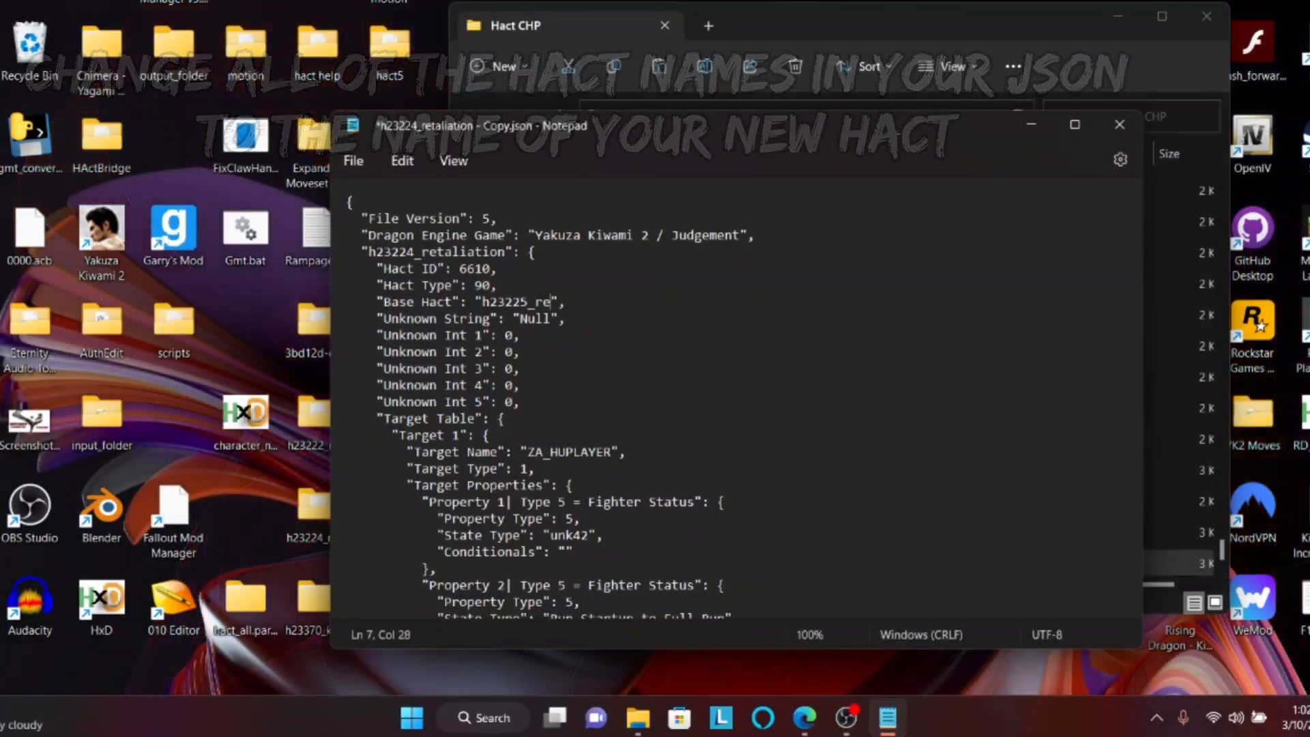
{"action": "type", "text": "skullsplit"}
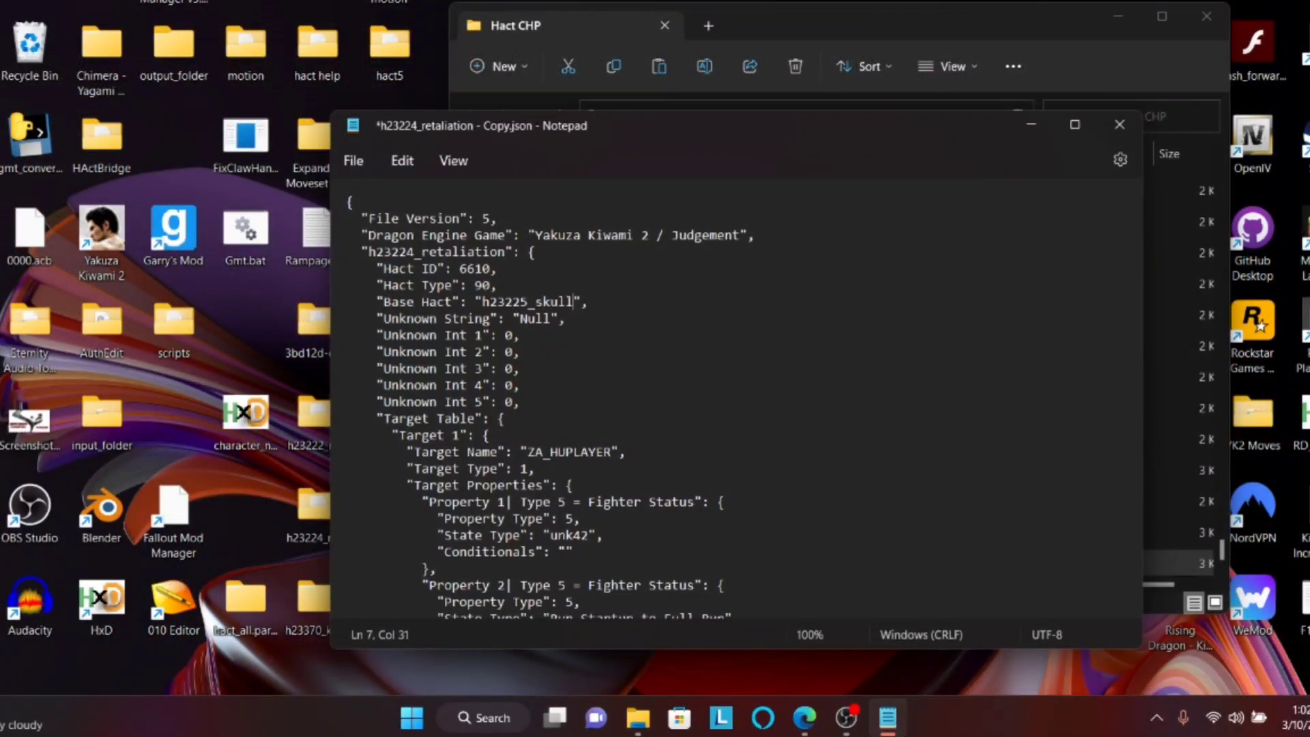
{"action": "type", "text": "ter"}
Step: Copy the Base Hact name and replace the h23224_retaliation block name above Hact ID with it
{"action": "key", "text": "Left"}
{"action": "key", "text": "ctrl+shift+Left"}
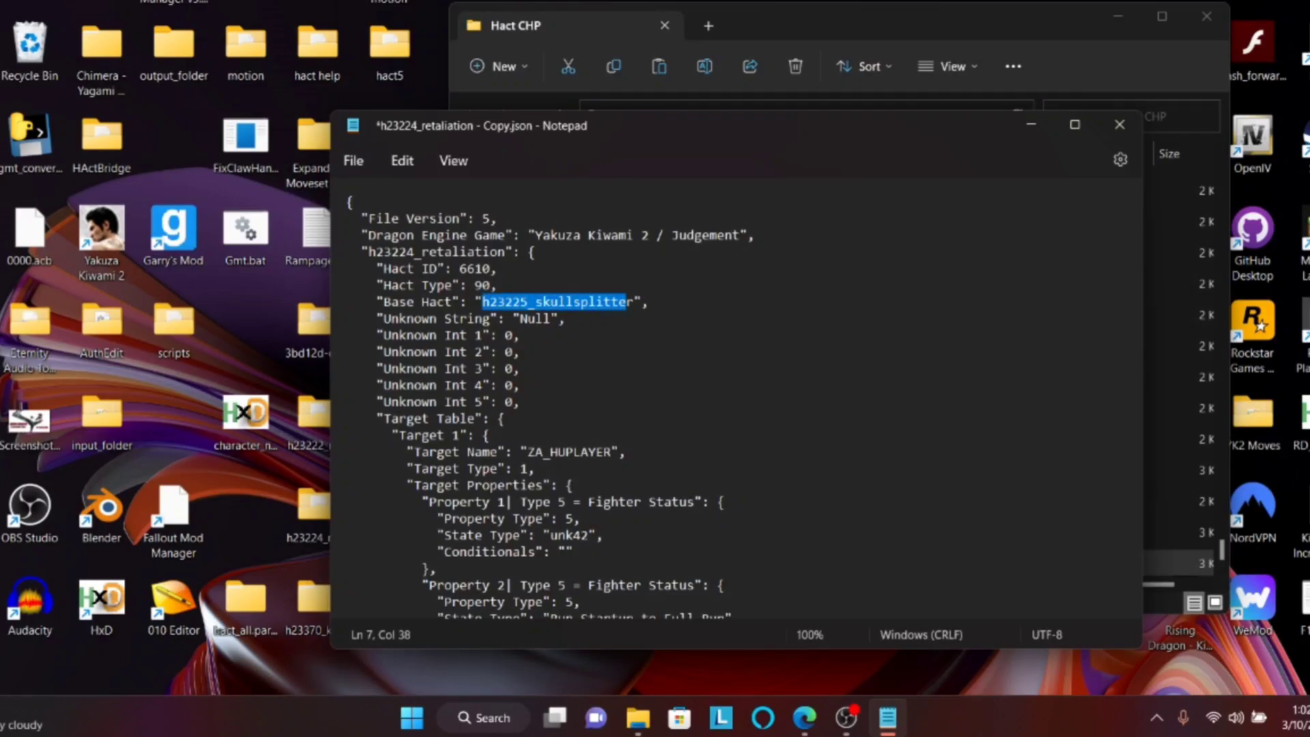
{"action": "key", "text": "shift+Right"}
{"action": "left_click_drag", "start_coordinate": [369, 252], "coordinate": [505, 252]}
{"action": "key", "text": "ctrl+v"}
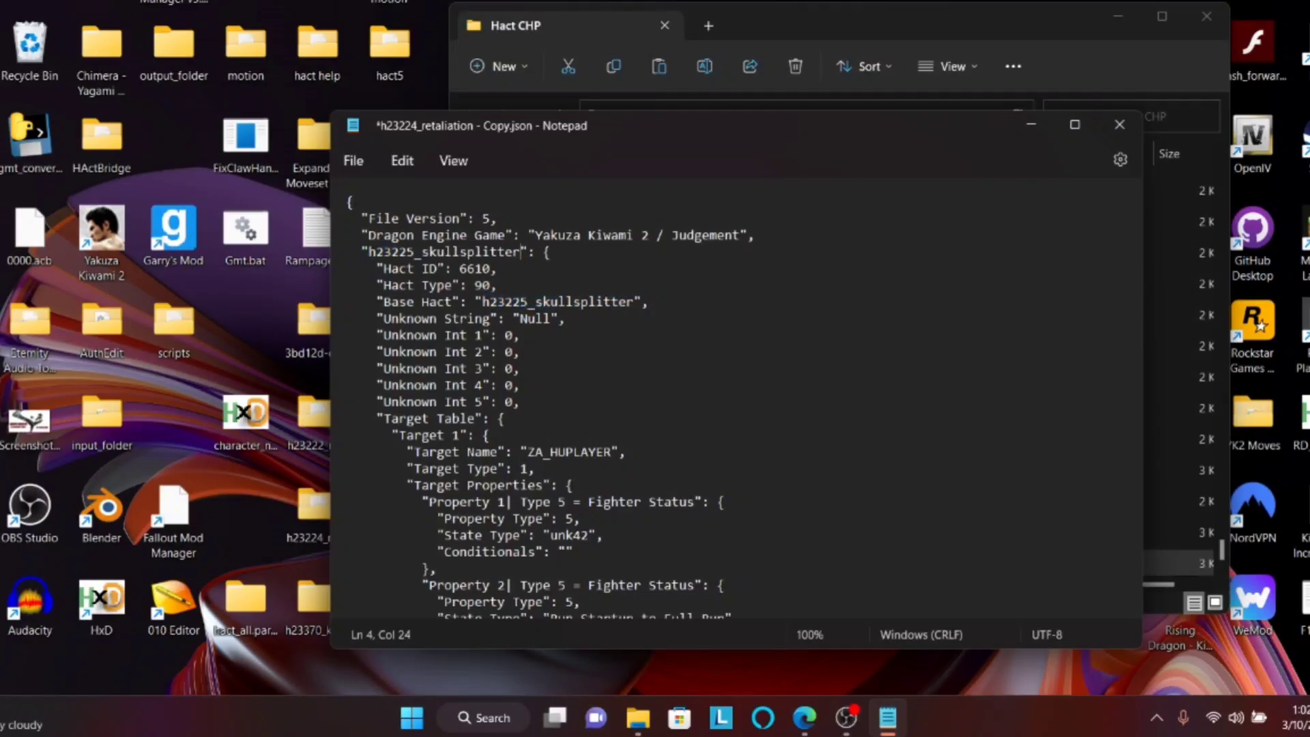
Step: Rename h23224_retaliation - Copy.json in the Hact CHP folder to h23225_skullsplitter.json
{"action": "left_click", "coordinate": [771, 27]}
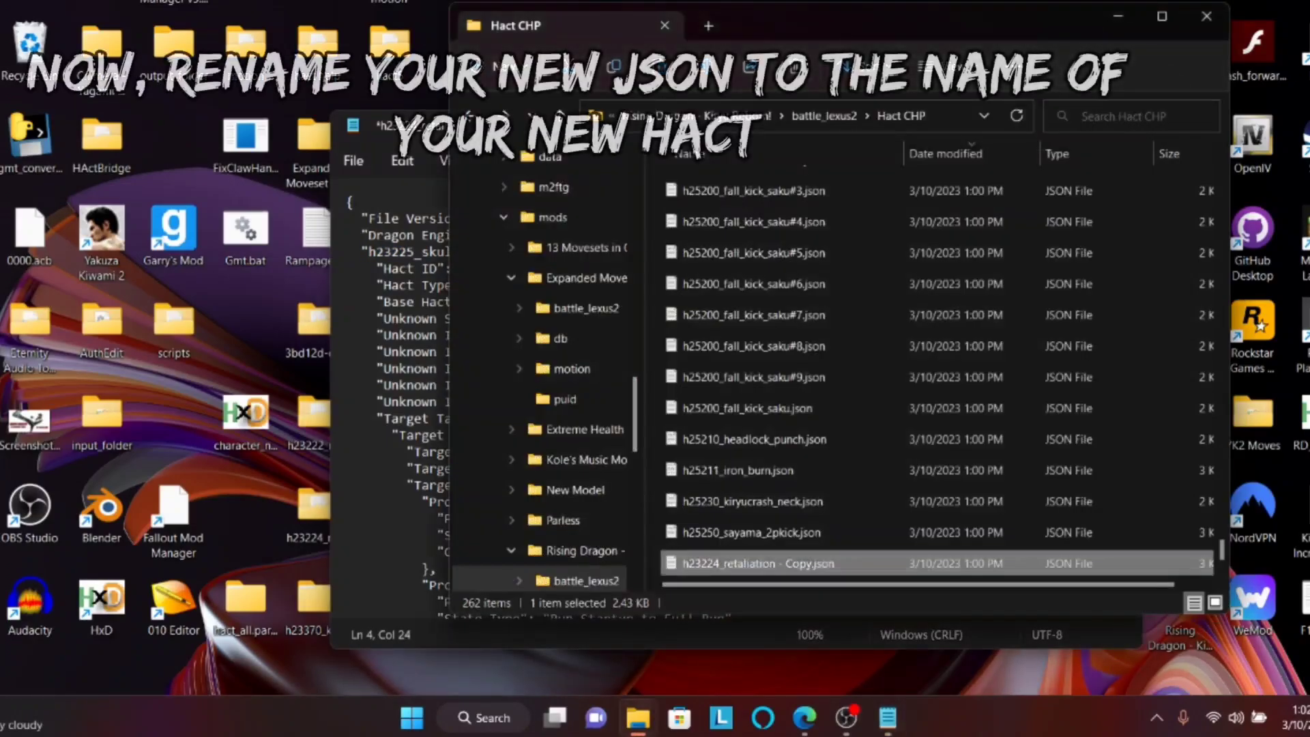
{"action": "left_click", "coordinate": [828, 116]}
{"action": "key", "text": "alt+Up"}
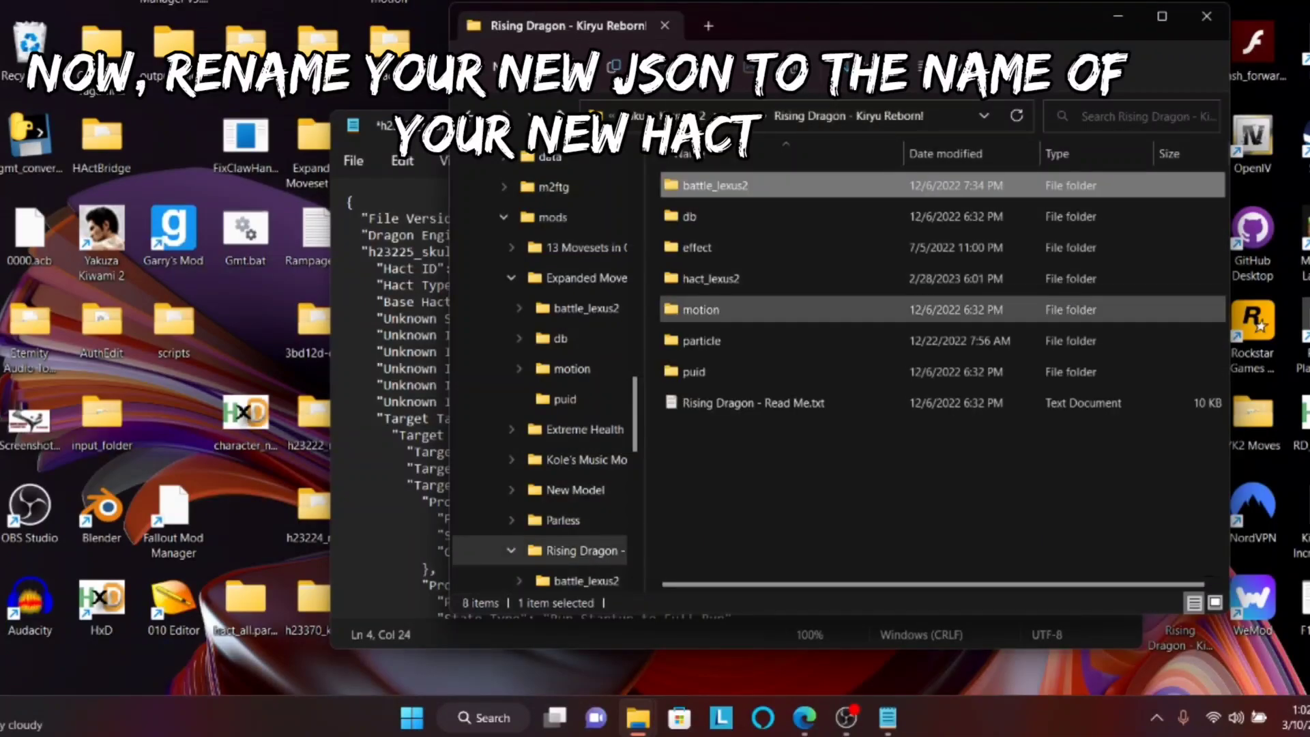
{"action": "key", "text": "Return"}
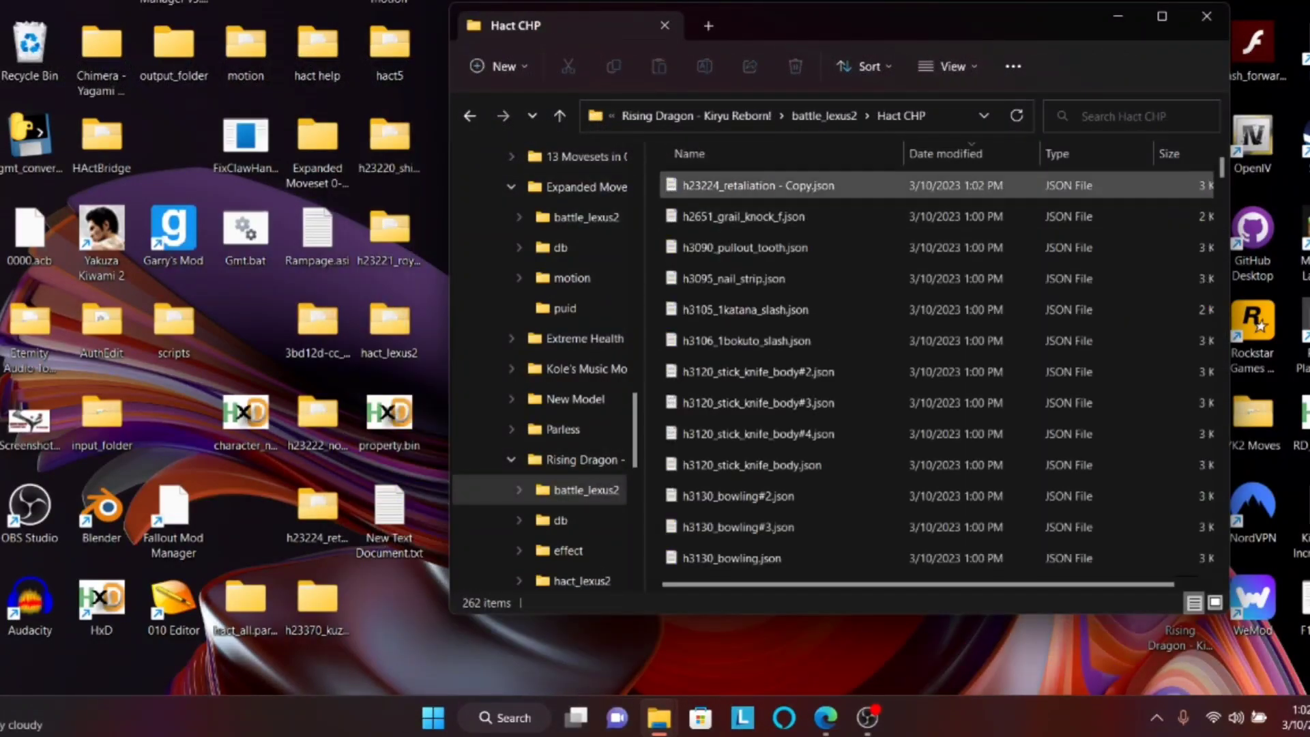
{"action": "left_click", "coordinate": [758, 186]}
{"action": "right_click", "coordinate": [778, 191]}
{"action": "left_click", "coordinate": [876, 212]}
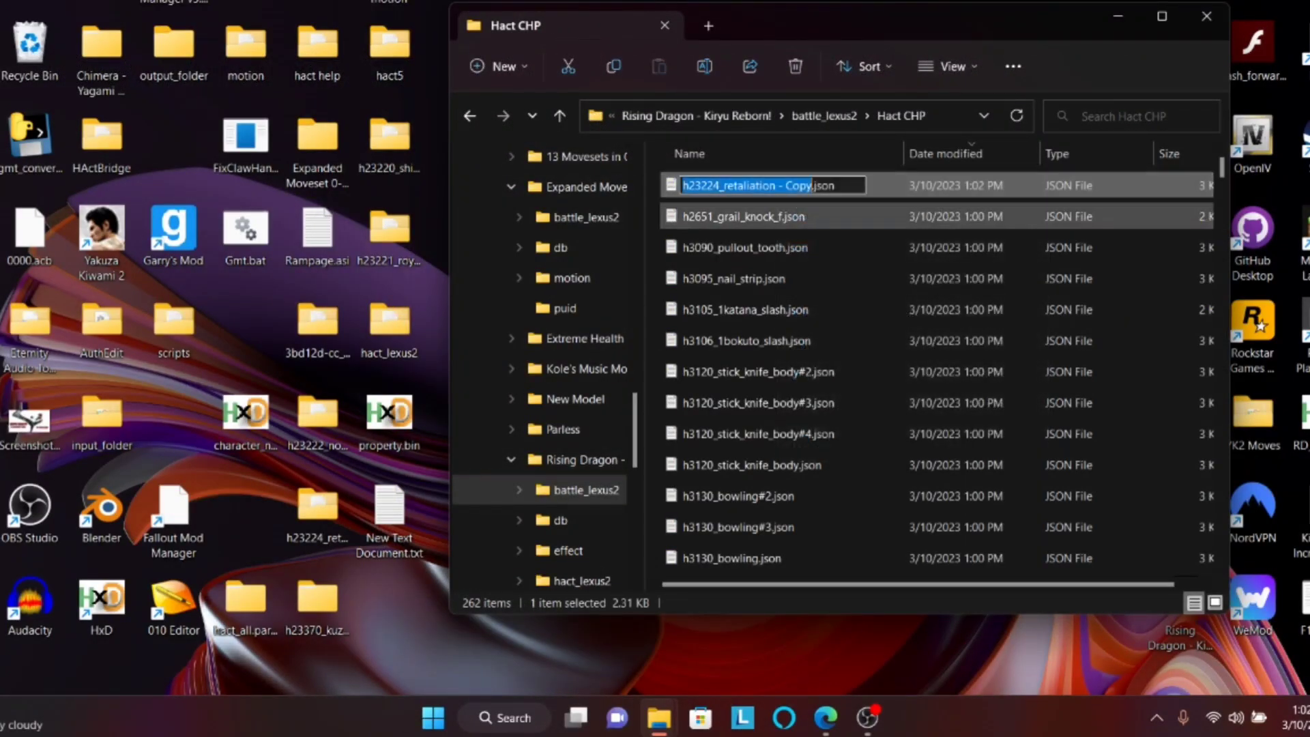
{"action": "key", "text": "ctrl+v"}
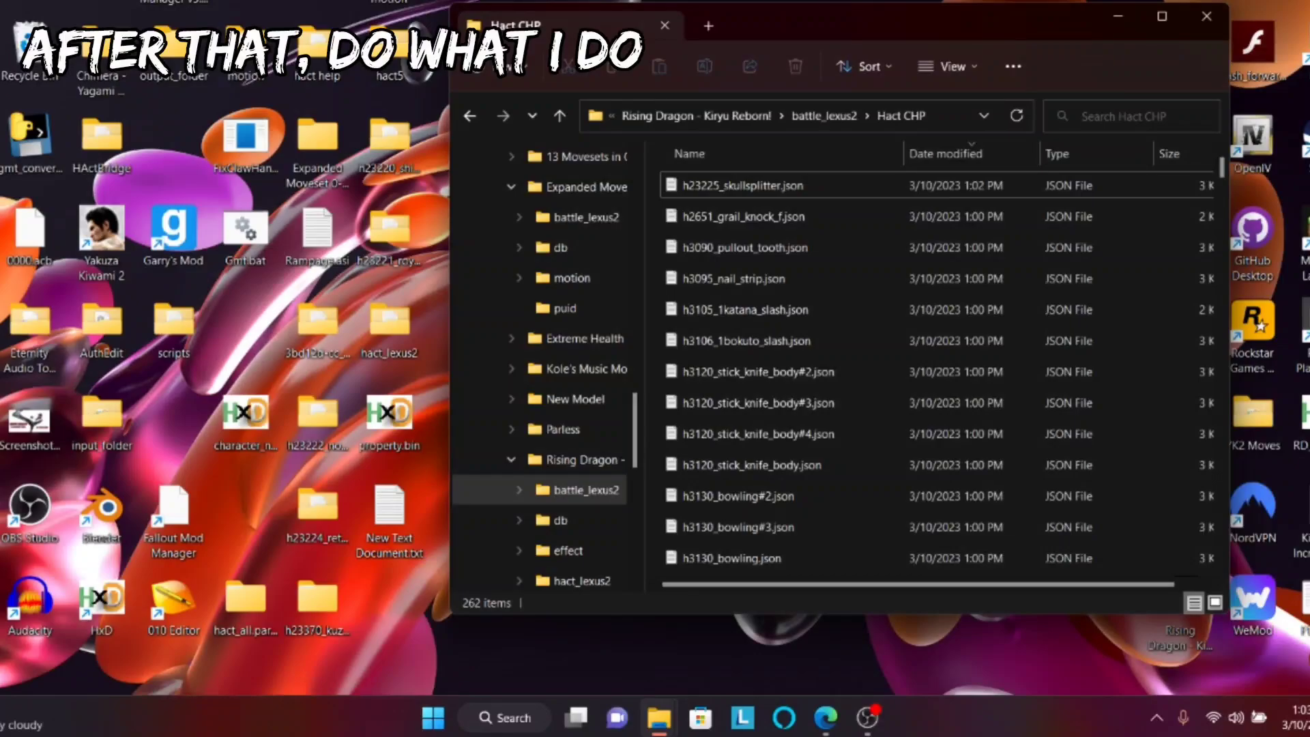
Step: Open Hact Order List.json from battle_lexus2 and duplicate the final h23224_retaliation entry on a new line, adding a comma after the original
{"action": "left_click", "coordinate": [825, 116]}
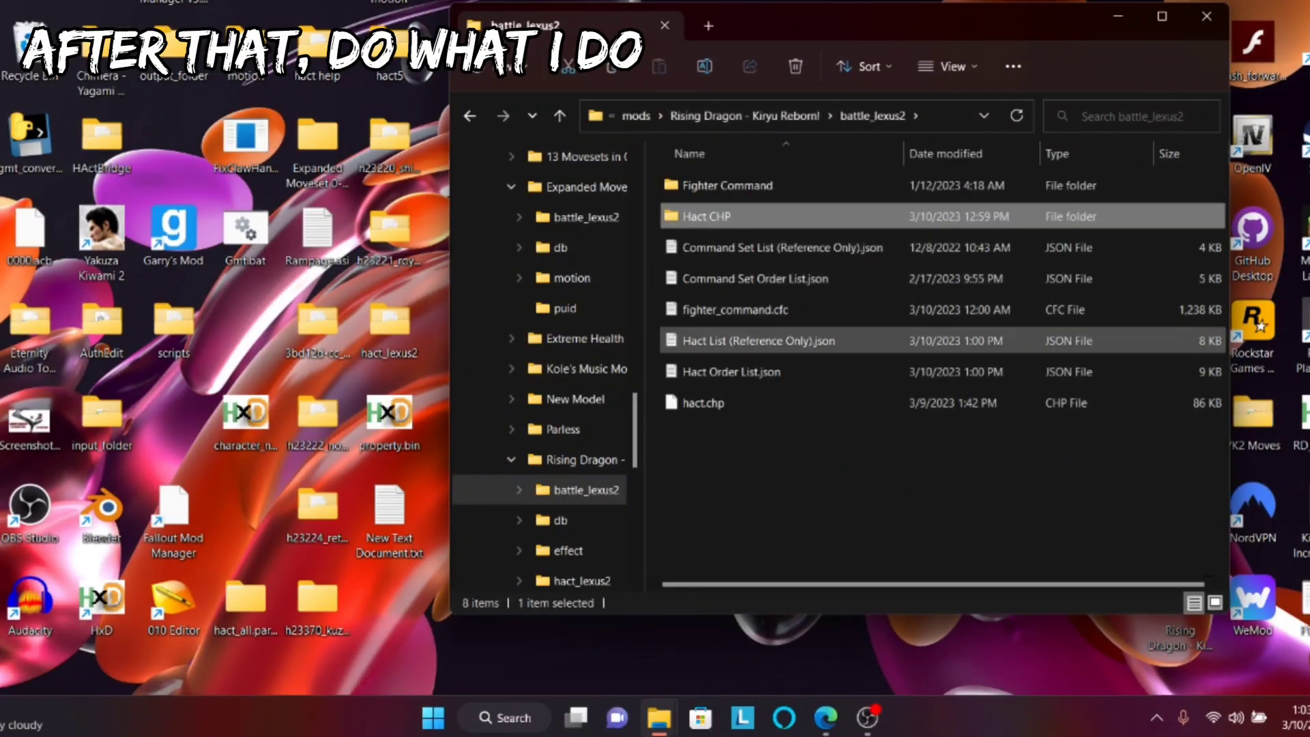
{"action": "double_click", "coordinate": [723, 372]}
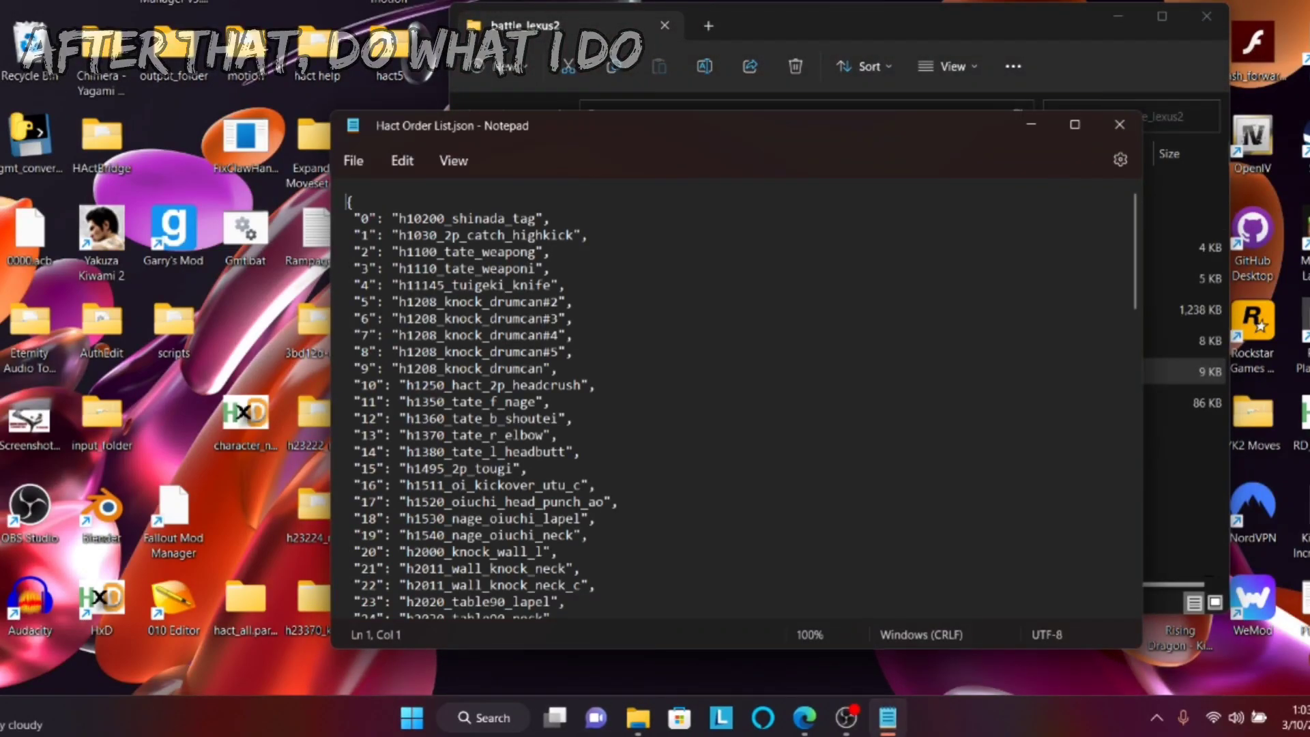
{"action": "left_click_drag", "start_coordinate": [1133, 213], "coordinate": [1133, 513]}
{"action": "scroll", "coordinate": [737, 399], "scroll_direction": "down", "scroll_amount": 18}
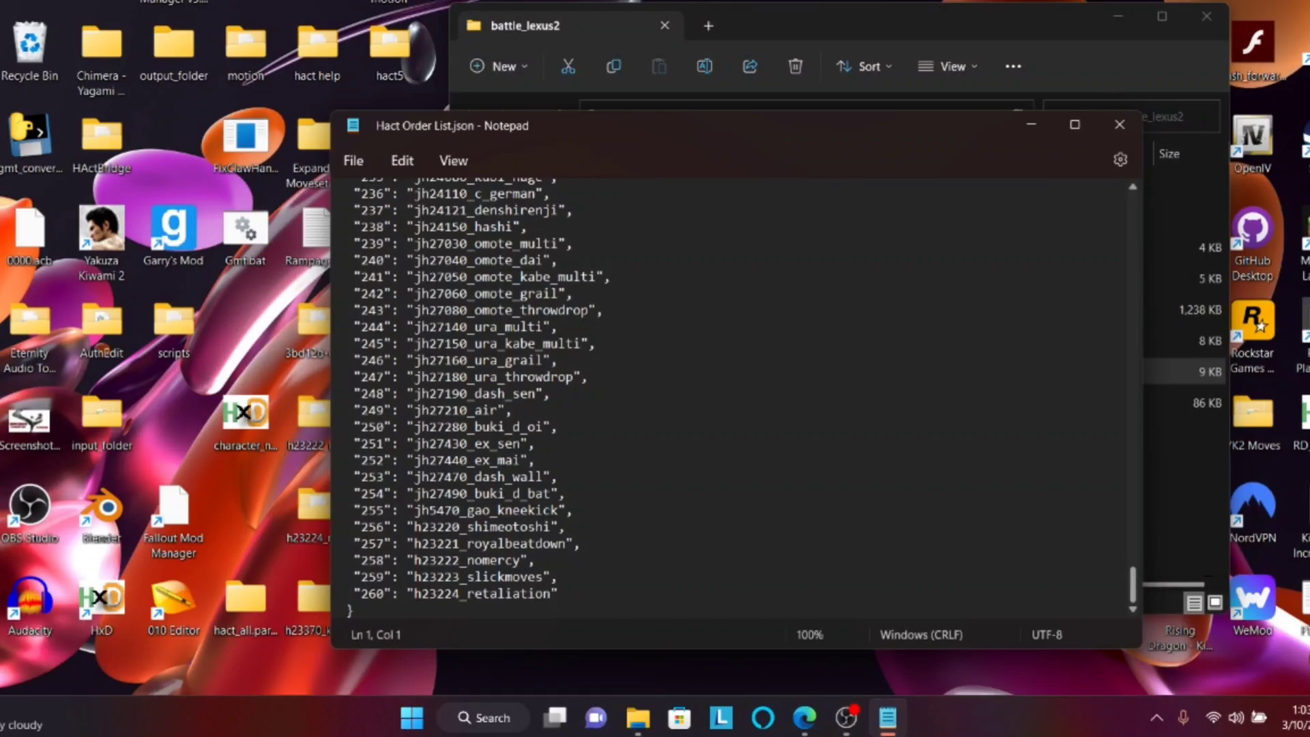
{"action": "left_click_drag", "start_coordinate": [352, 593], "coordinate": [558, 594]}
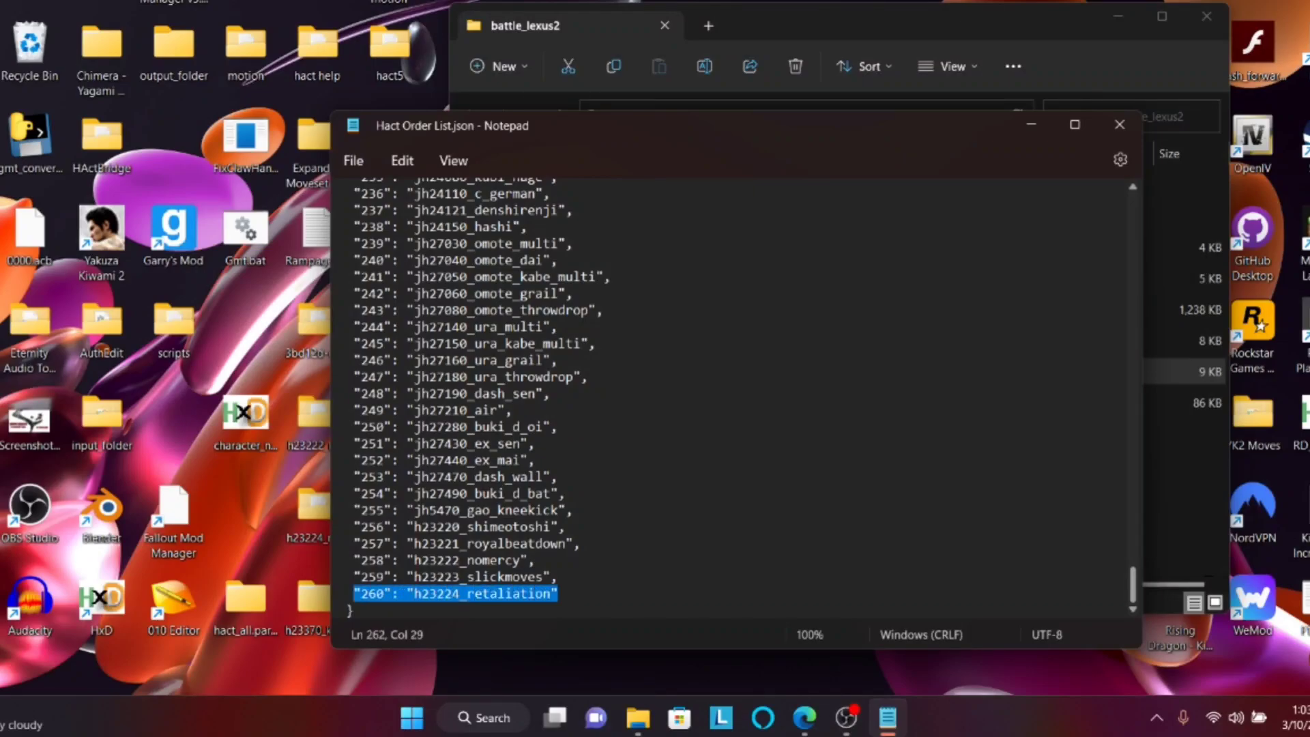
{"action": "left_click", "coordinate": [559, 593]}
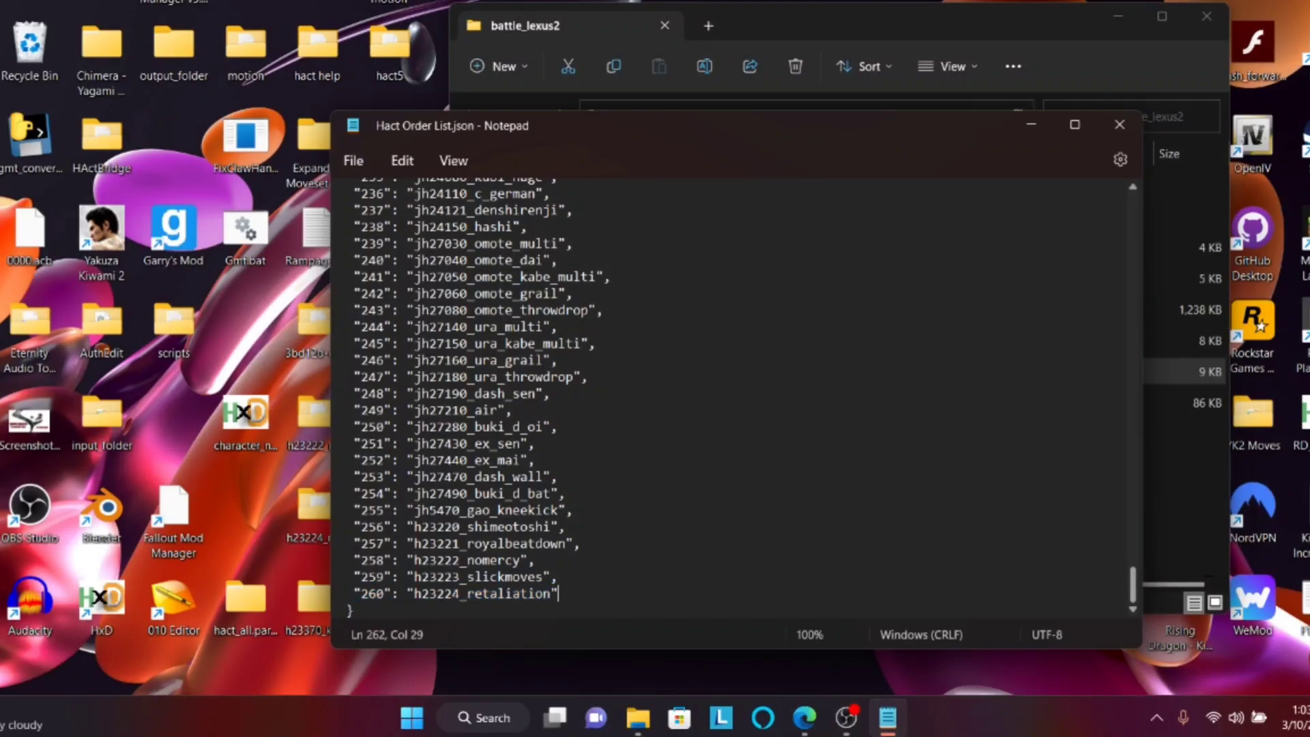
{"action": "type", "text": ","}
{"action": "key", "text": "Return"}
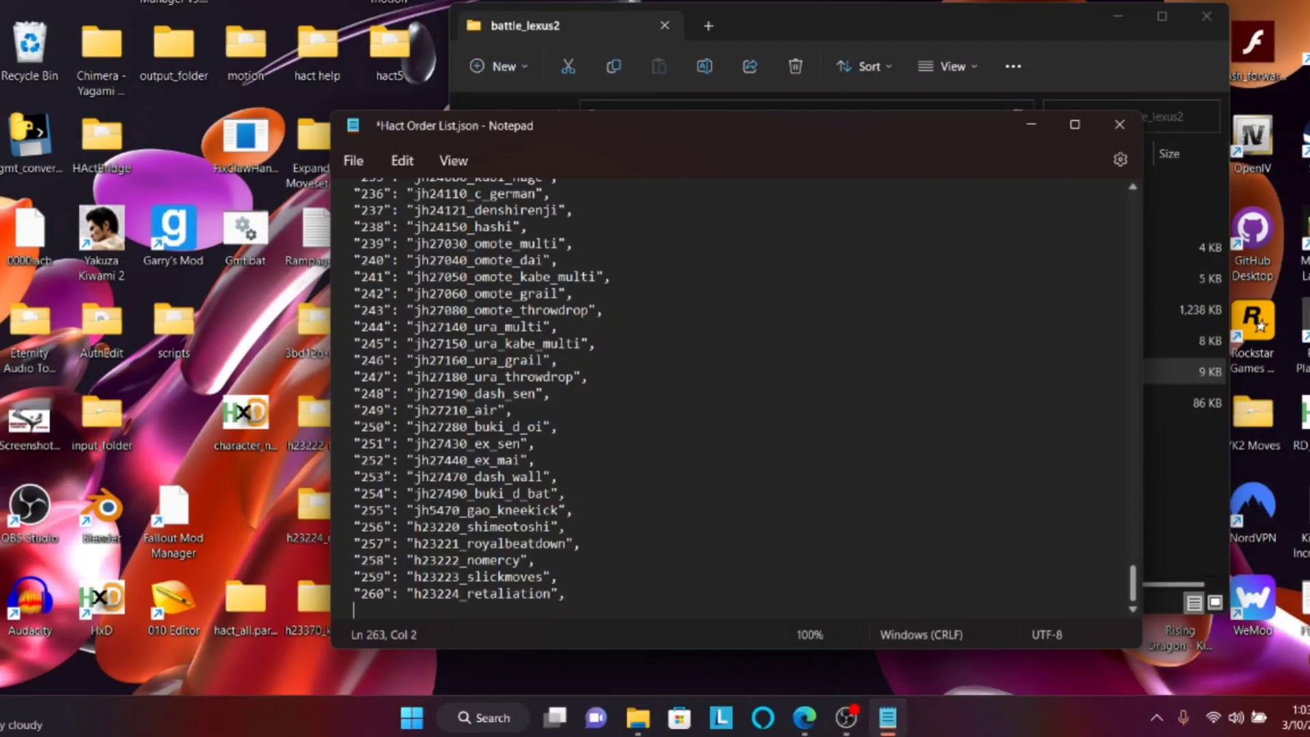
{"action": "key", "text": "ctrl+v"}
Step: Change the duplicated entry to number 261 with the name h23225_skullsplitter, and save Hact Order List.json
{"action": "left_click", "coordinate": [385, 594]}
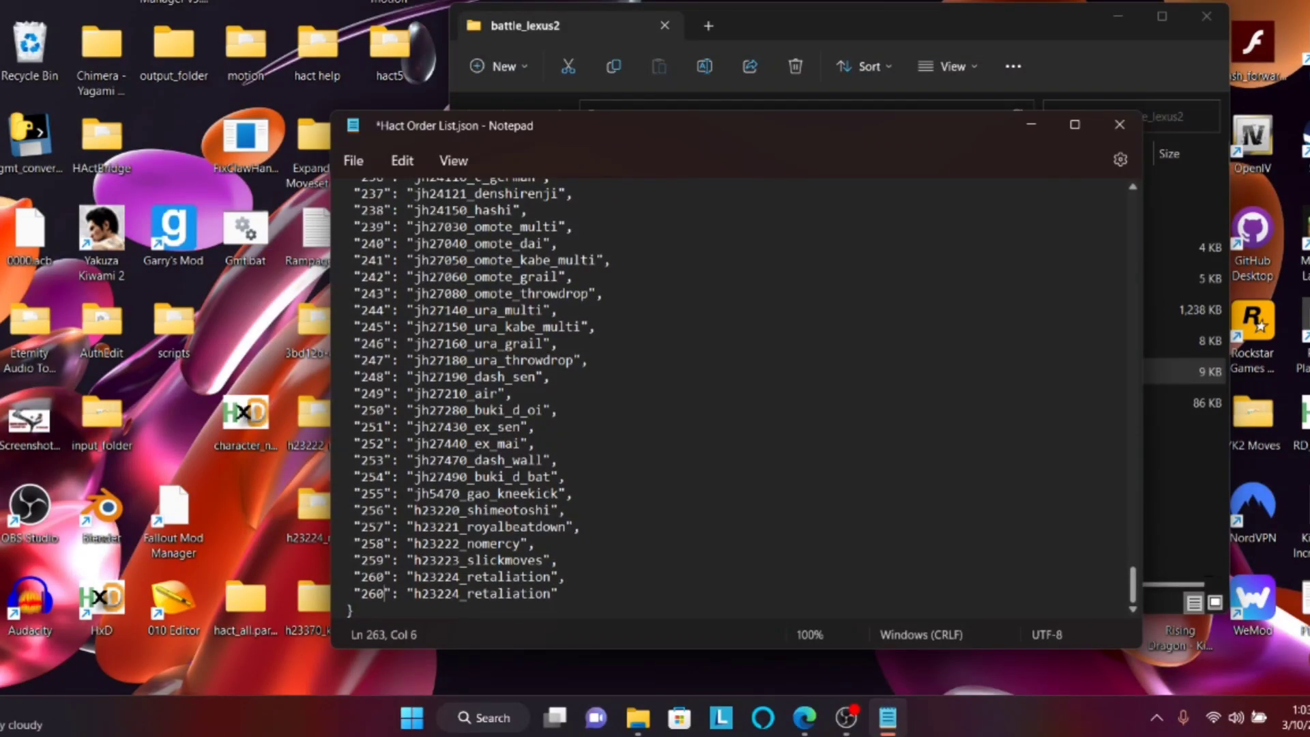
{"action": "key", "text": "BackSpace"}
{"action": "type", "text": "1"}
{"action": "key", "text": "Right"}
{"action": "key", "text": "Right"}
{"action": "key", "text": "Right"}
{"action": "key", "text": "Right"}
{"action": "key", "text": "Right"}
{"action": "key", "text": "Right"}
{"action": "key", "text": "Right"}
{"action": "key", "text": "Right"}
{"action": "key", "text": "Right"}
{"action": "key", "text": "BackSpace"}
{"action": "type", "text": "5"}
{"action": "key", "text": "Right"}
{"action": "key", "text": "Right"}
{"action": "key", "text": "Right"}
{"action": "key", "text": "Right"}
{"action": "key", "text": "Right"}
{"action": "key", "text": "Right"}
{"action": "key", "text": "Right"}
{"action": "key", "text": "Right"}
{"action": "key", "text": "BackSpace"}
{"action": "key", "text": "BackSpace"}
{"action": "key", "text": "BackSpace"}
{"action": "key", "text": "BackSpace"}
{"action": "key", "text": "BackSpace"}
{"action": "key", "text": "BackSpace"}
{"action": "key", "text": "BackSpace"}
{"action": "key", "text": "BackSpace"}
{"action": "key", "text": "BackSpace"}
{"action": "key", "text": "BackSpace"}
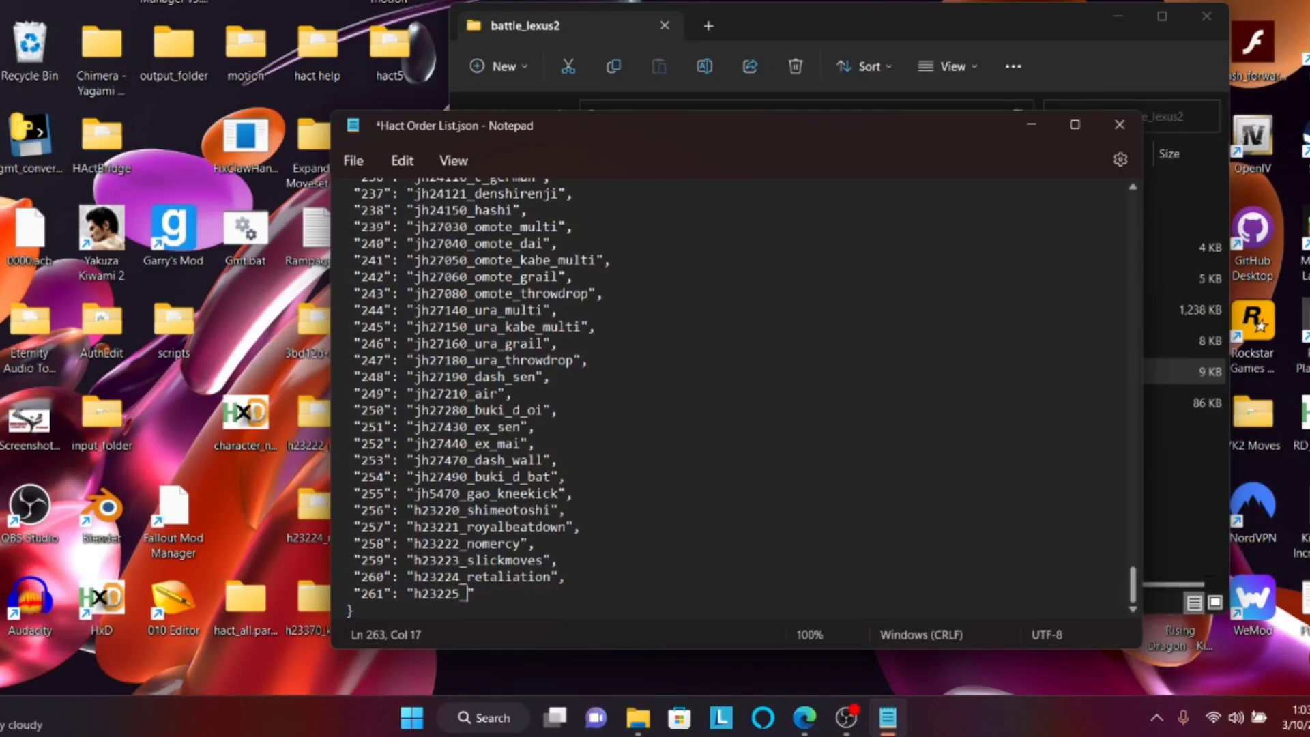
{"action": "type", "text": "skullsplitter"}
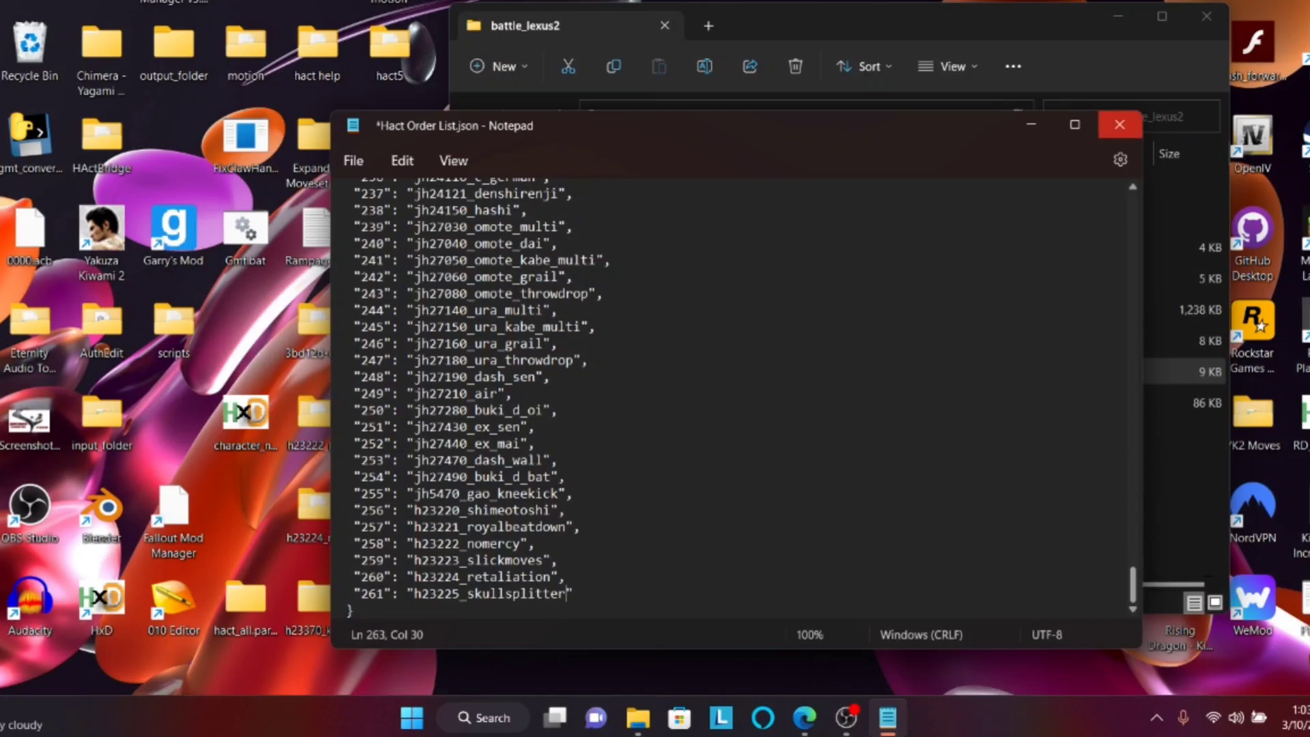
{"action": "left_click", "coordinate": [1119, 125]}
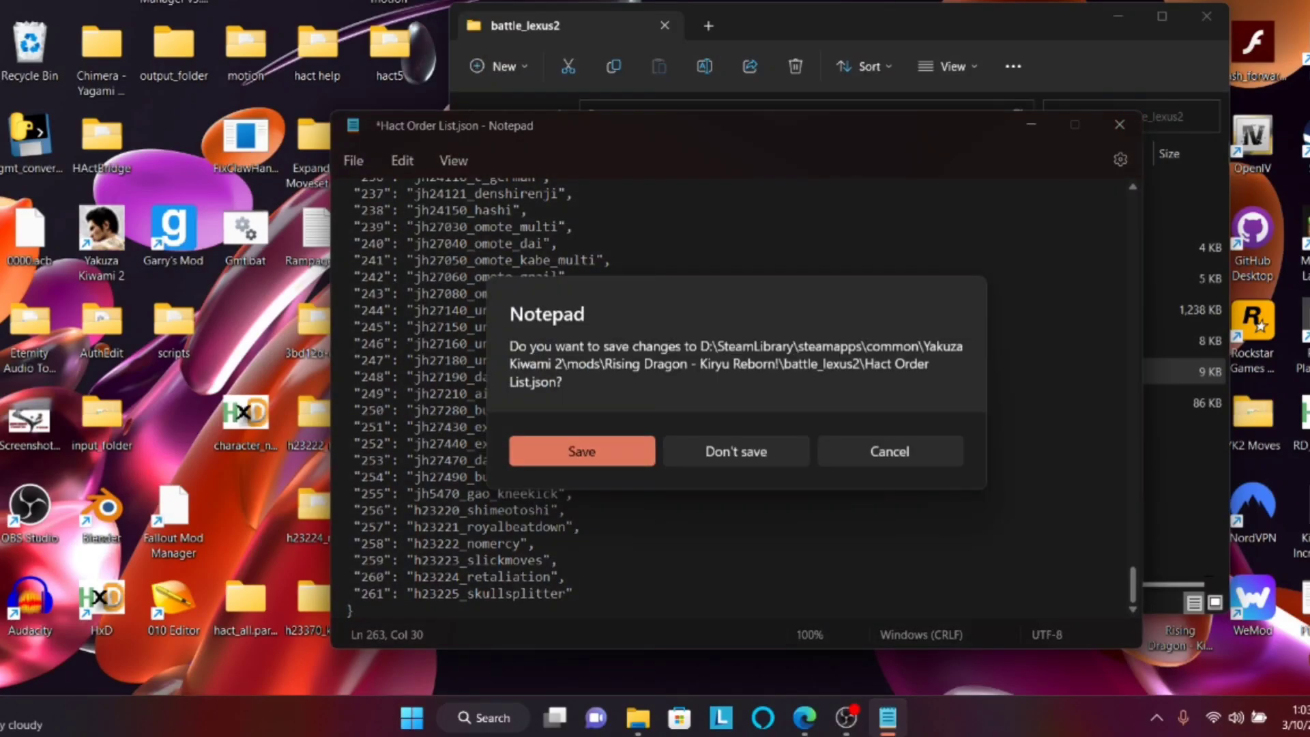
{"action": "key", "text": "Return"}
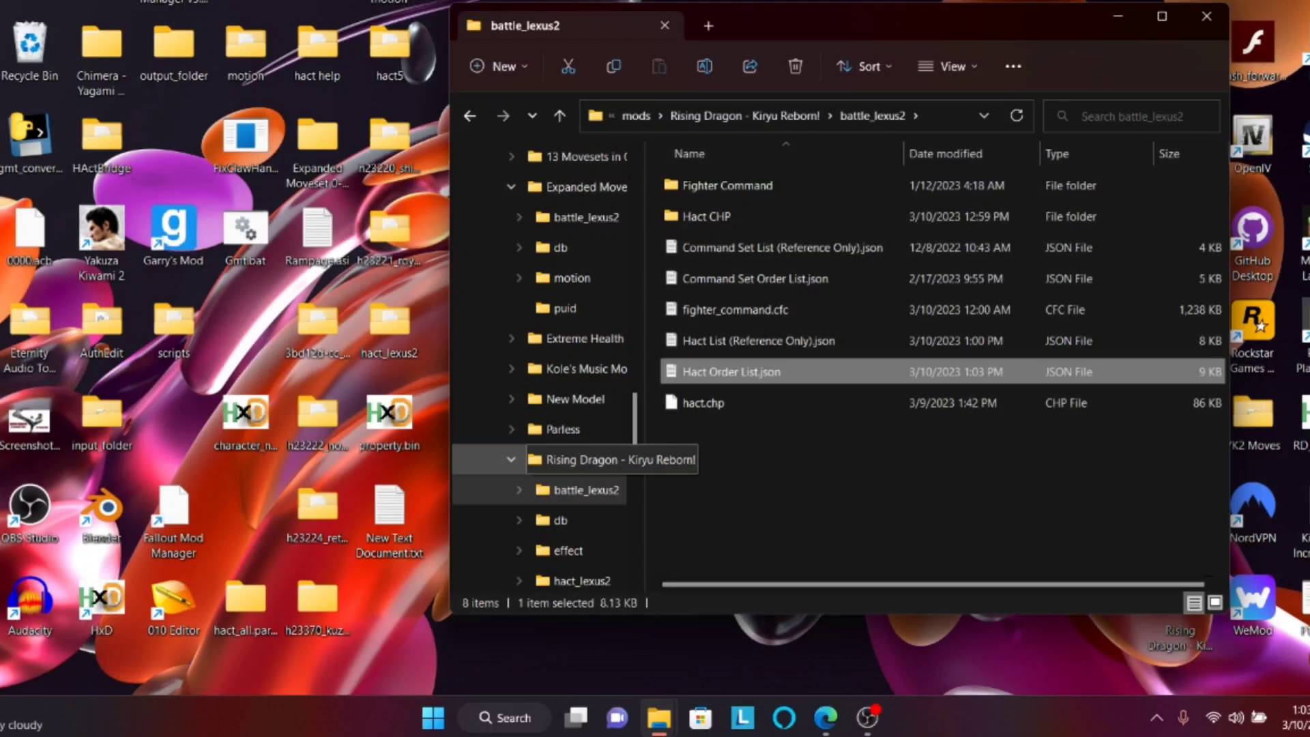
Step: Repack the Hact CHP folder into a new CHP file with the fighter_commander program
{"action": "left_click", "coordinate": [724, 216]}
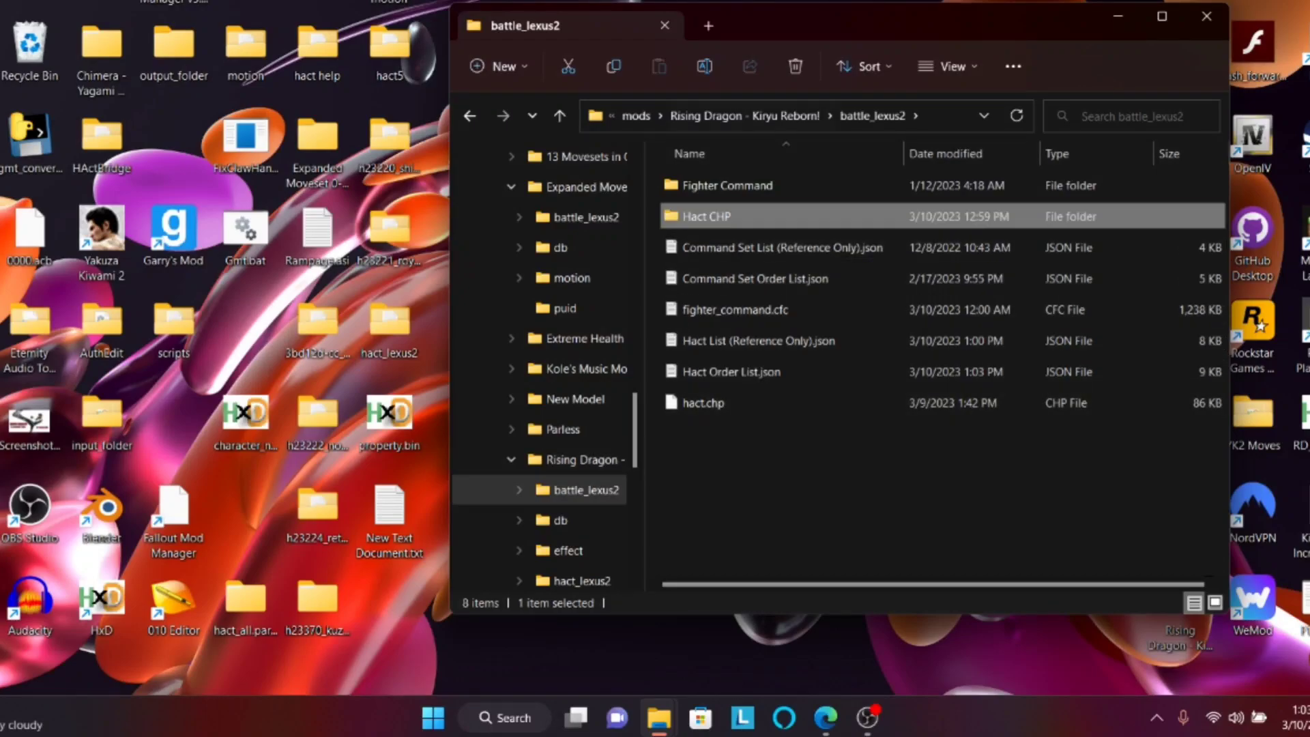
{"action": "left_click_drag", "start_coordinate": [761, 30], "coordinate": [1077, 45]}
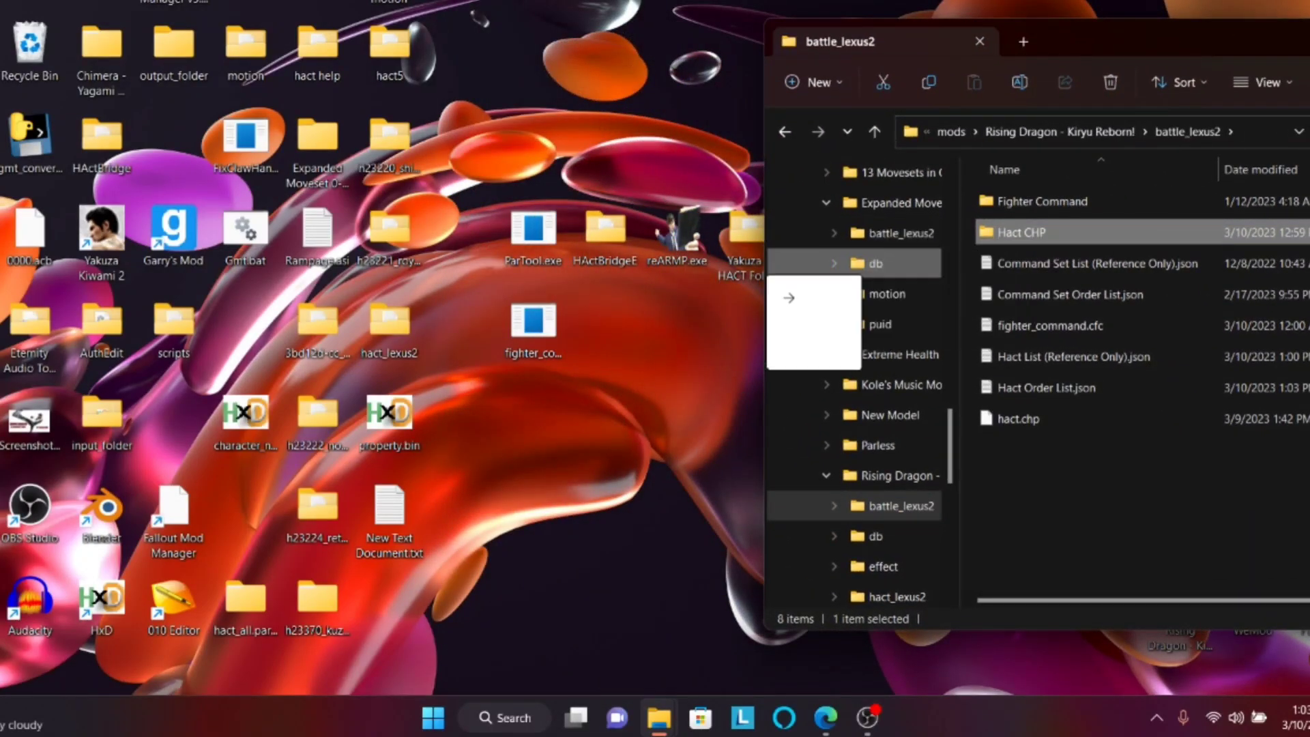
{"action": "left_click_drag", "start_coordinate": [785, 290], "coordinate": [533, 321]}
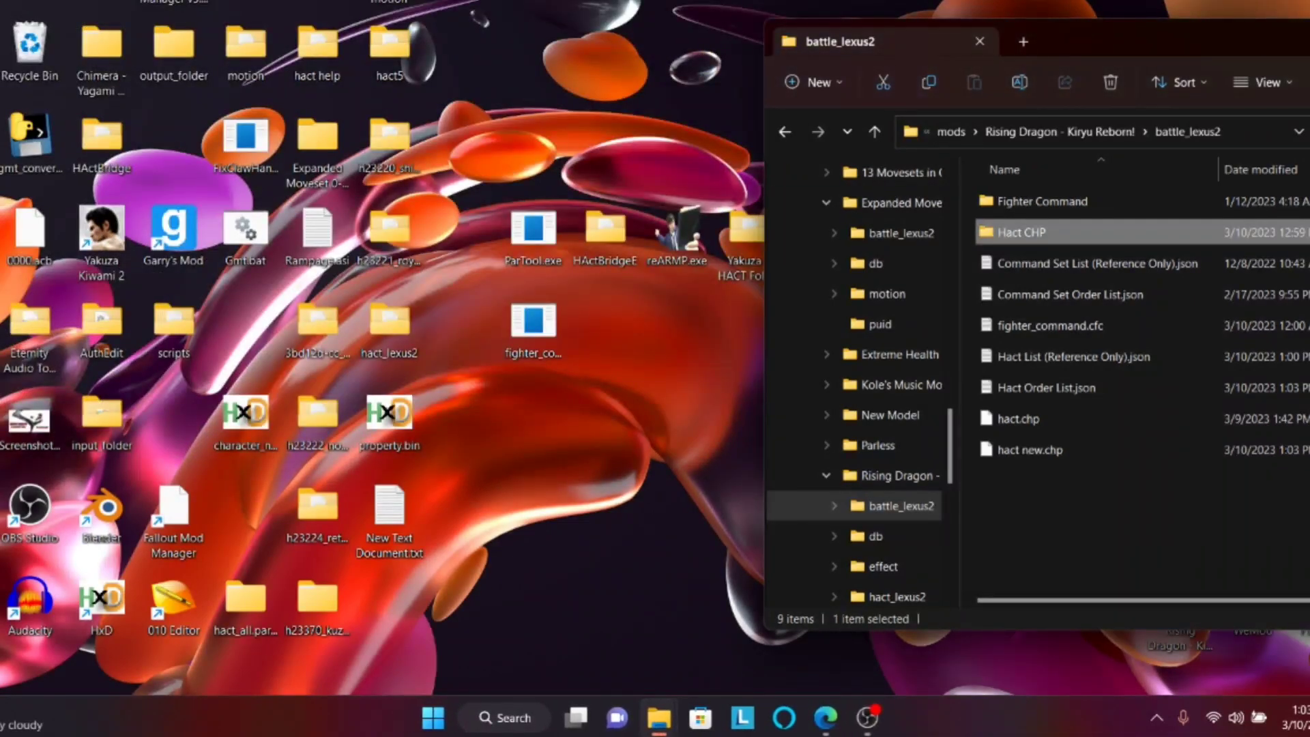
Step: Delete the old hact.chp from battle_lexus2 and rename hact new.chp to hact.chp
{"action": "left_click_drag", "start_coordinate": [1097, 42], "coordinate": [772, 37]}
{"action": "left_click", "coordinate": [694, 414]}
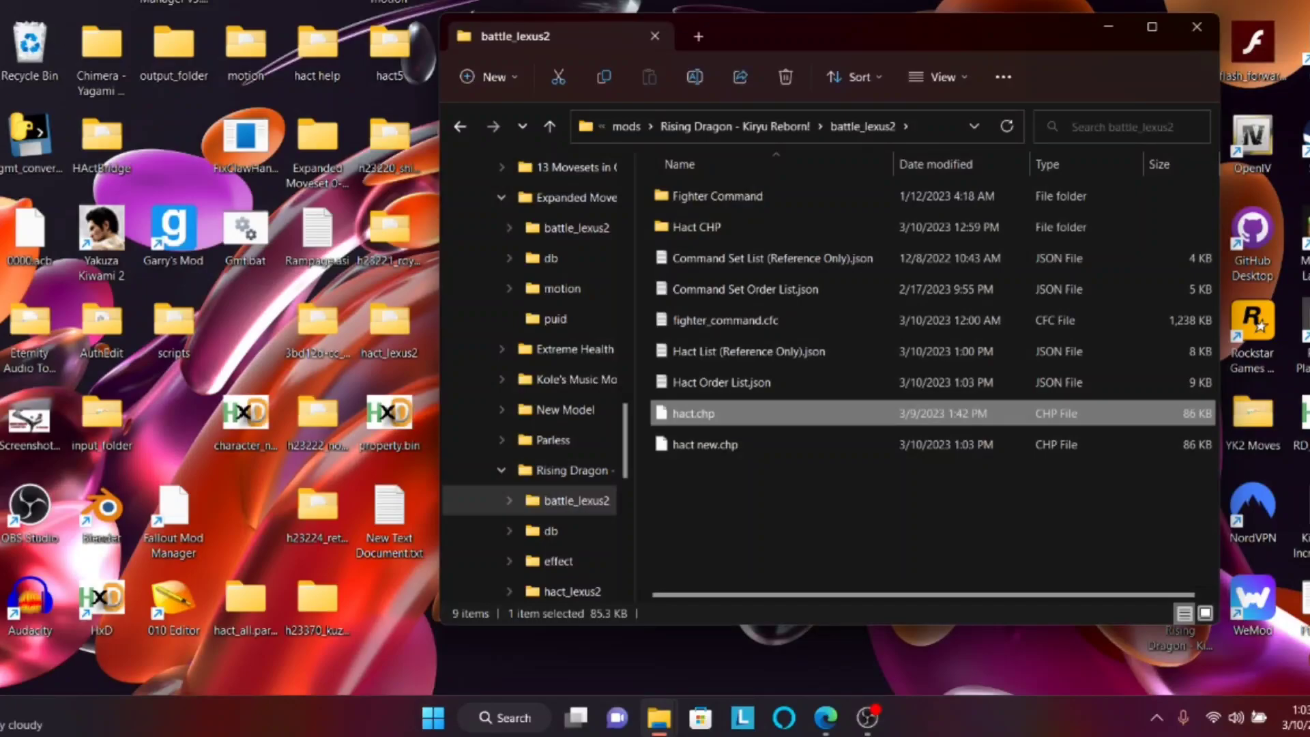
{"action": "key", "text": "shift+Delete"}
{"action": "left_click", "coordinate": [716, 384]}
{"action": "right_click", "coordinate": [710, 415]}
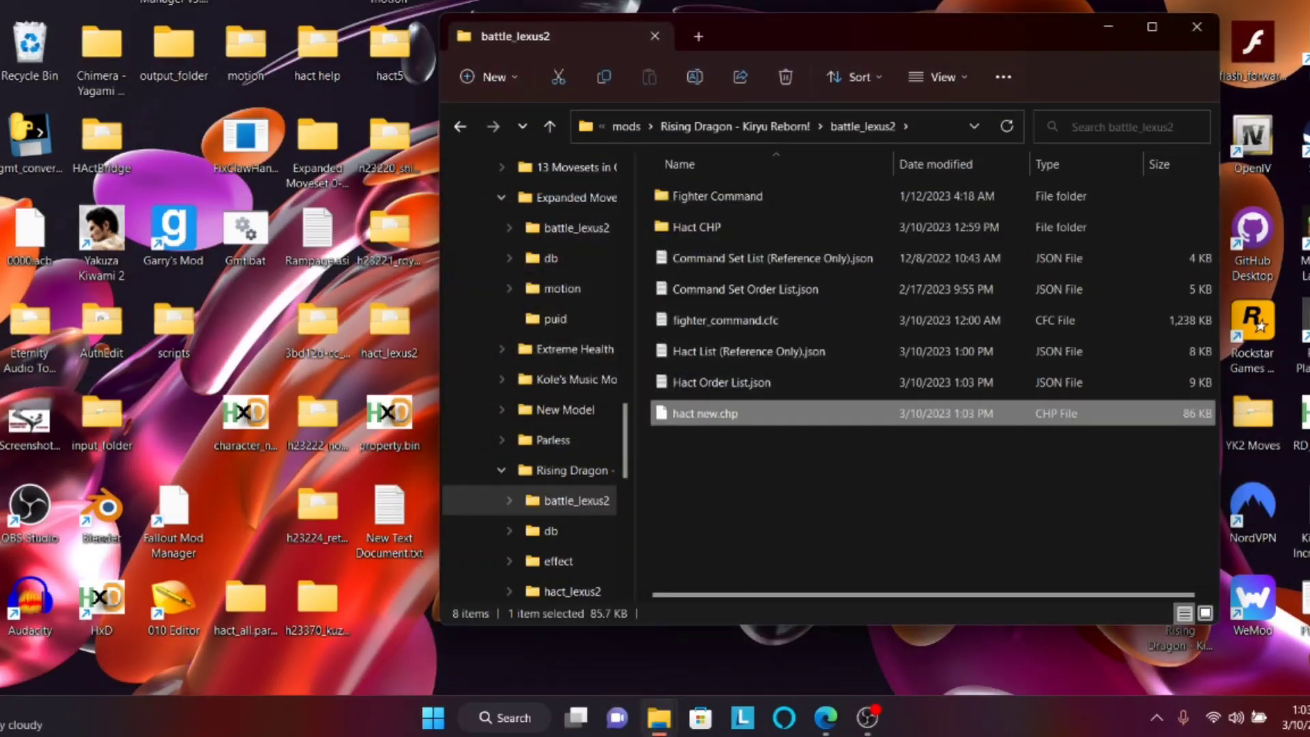
{"action": "left_click", "coordinate": [809, 434]}
{"action": "key", "text": "Right"}
{"action": "key", "text": "BackSpace"}
{"action": "key", "text": "BackSpace"}
{"action": "key", "text": "BackSpace"}
{"action": "key", "text": "BackSpace"}
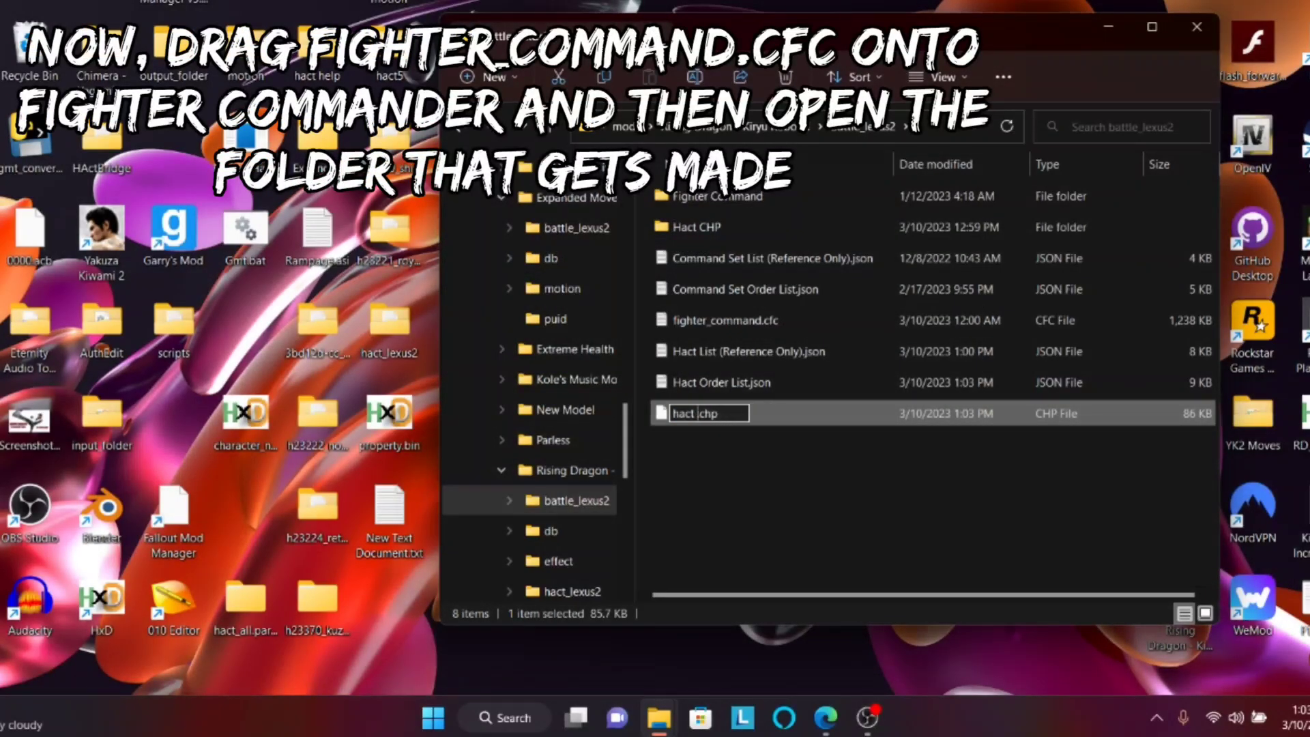
{"action": "left_click", "coordinate": [812, 477]}
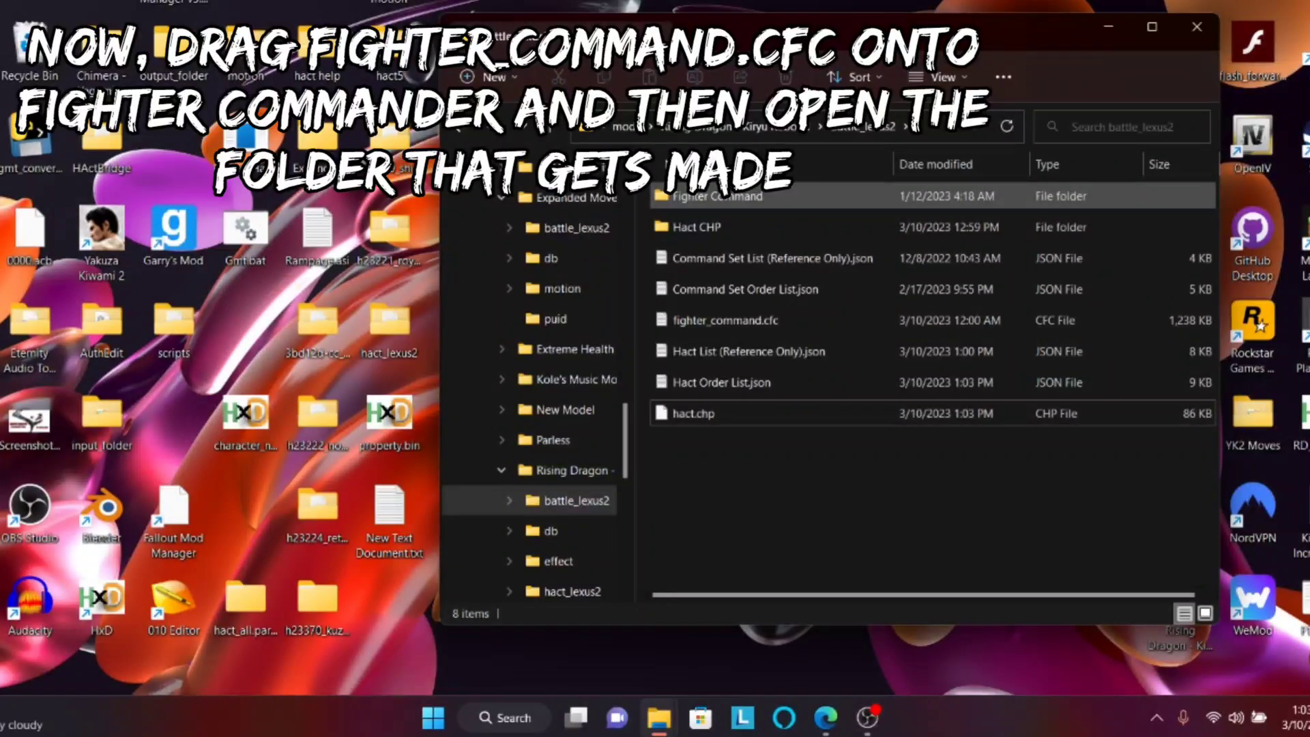
Step: Open the Fighter Command folder, check the contents of the p_kiryu_goon.json moveset, and close the file
{"action": "double_click", "coordinate": [723, 197]}
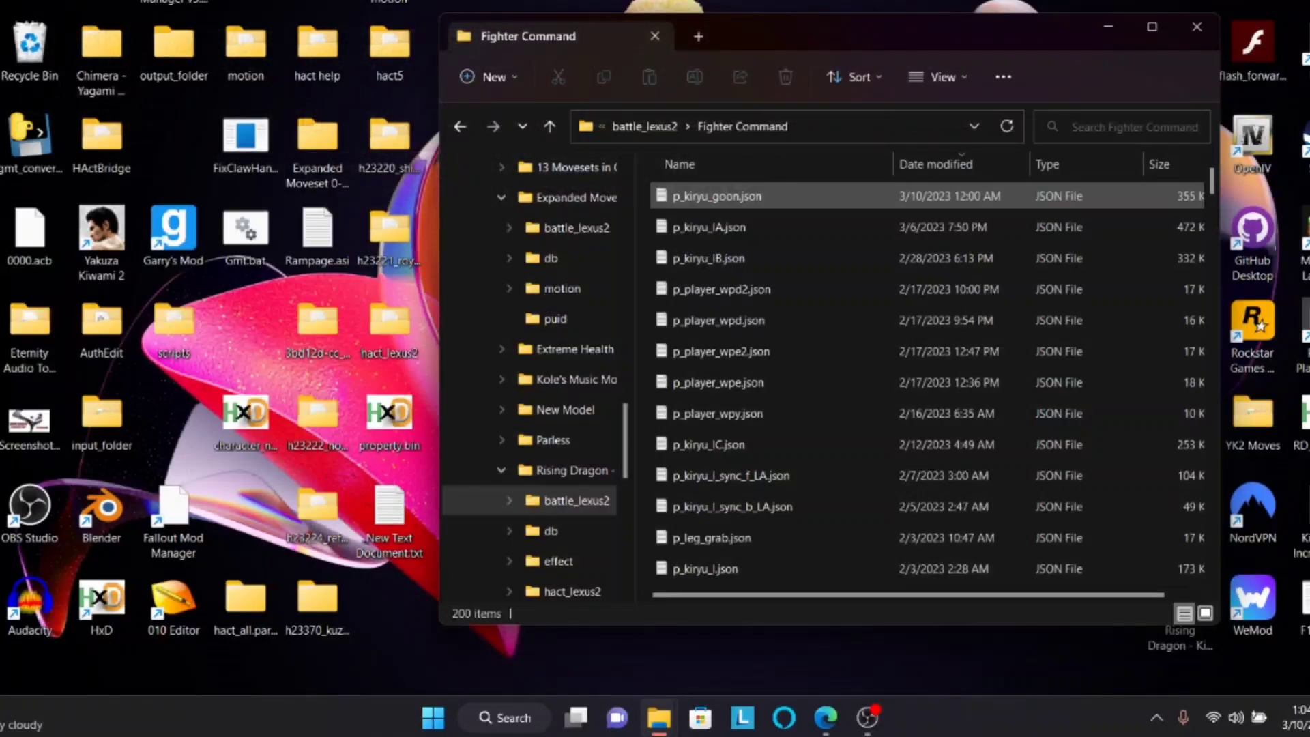
{"action": "left_click", "coordinate": [689, 197]}
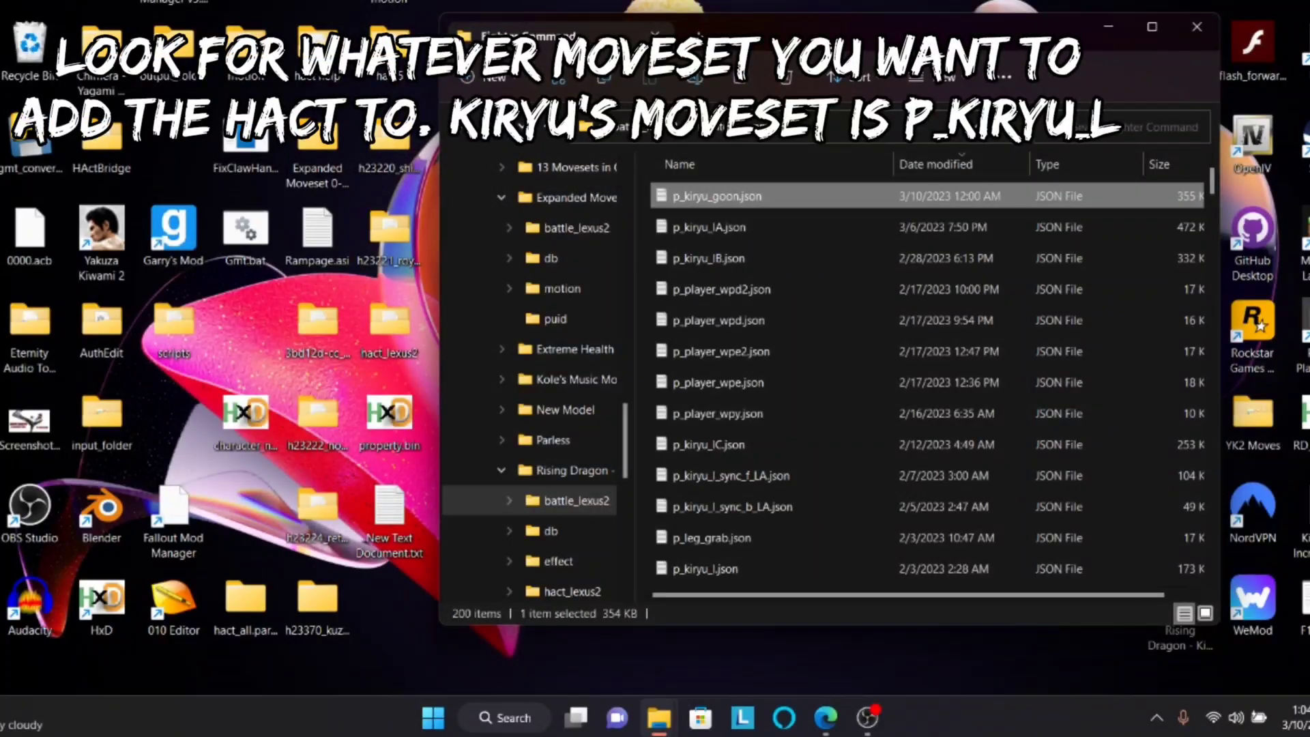
{"action": "double_click", "coordinate": [689, 196]}
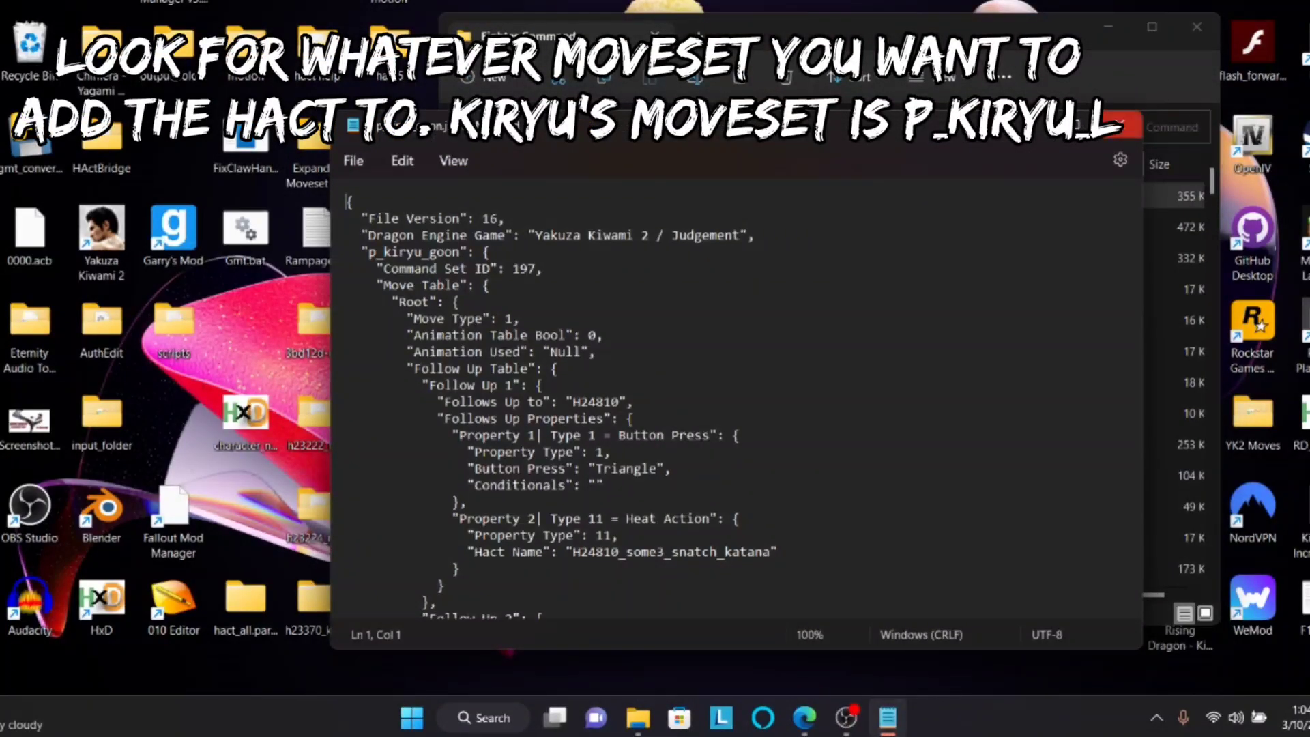
{"action": "left_click", "coordinate": [1121, 125]}
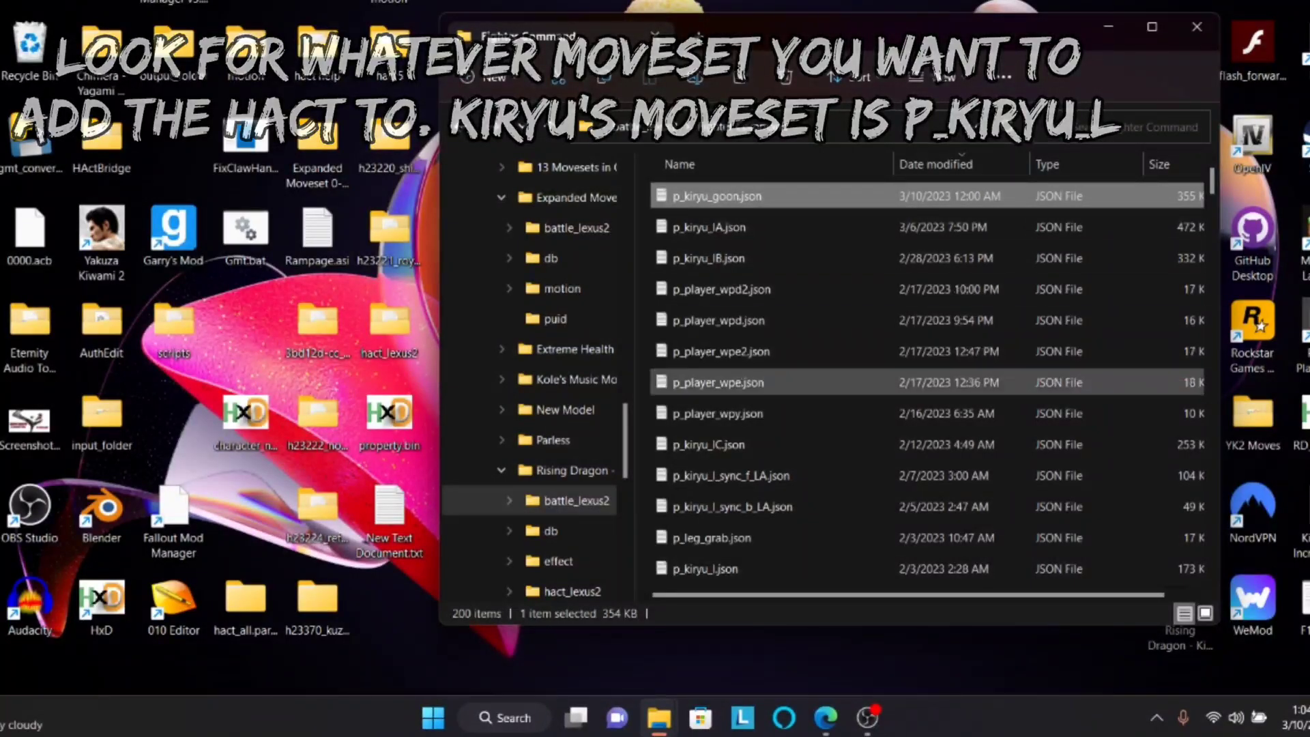
Step: Open the p_kiryu_lC.json moveset and find its Sway entry by searching for "sway"
{"action": "double_click", "coordinate": [710, 445]}
{"action": "left_click", "coordinate": [513, 385]}
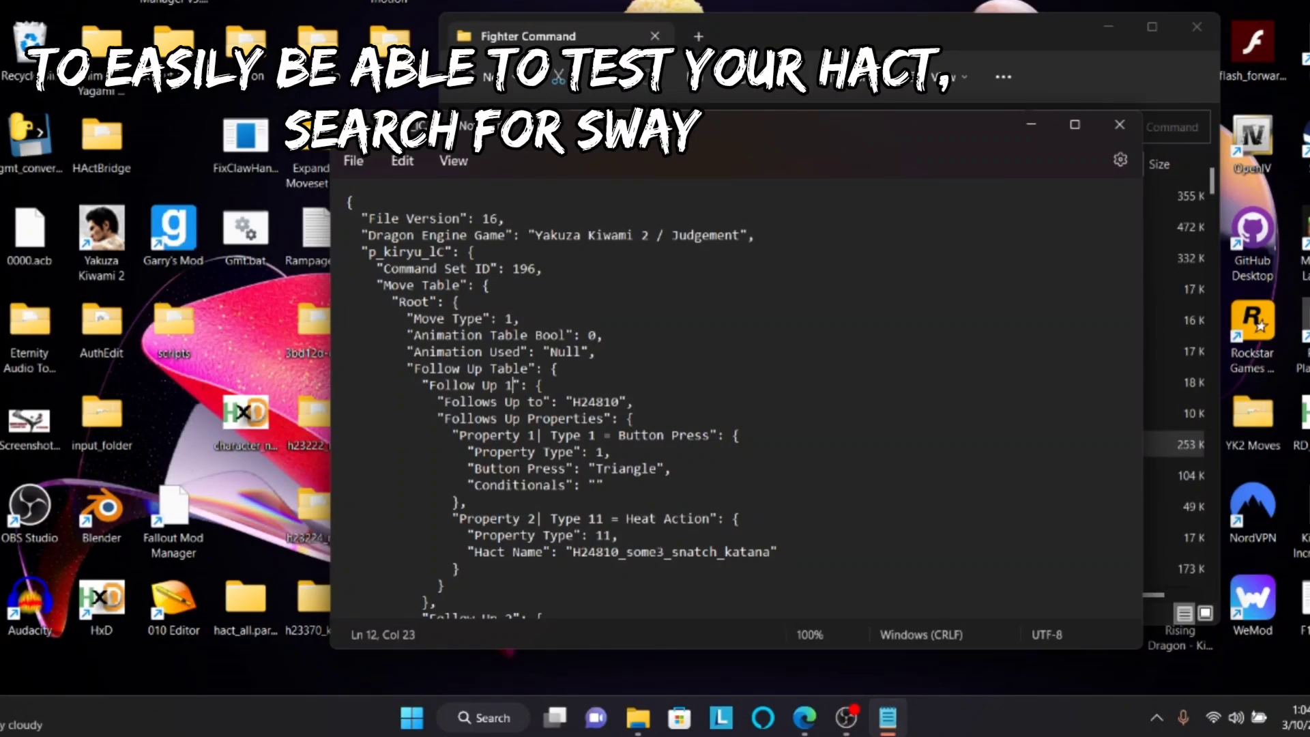
{"action": "key", "text": "ctrl+f"}
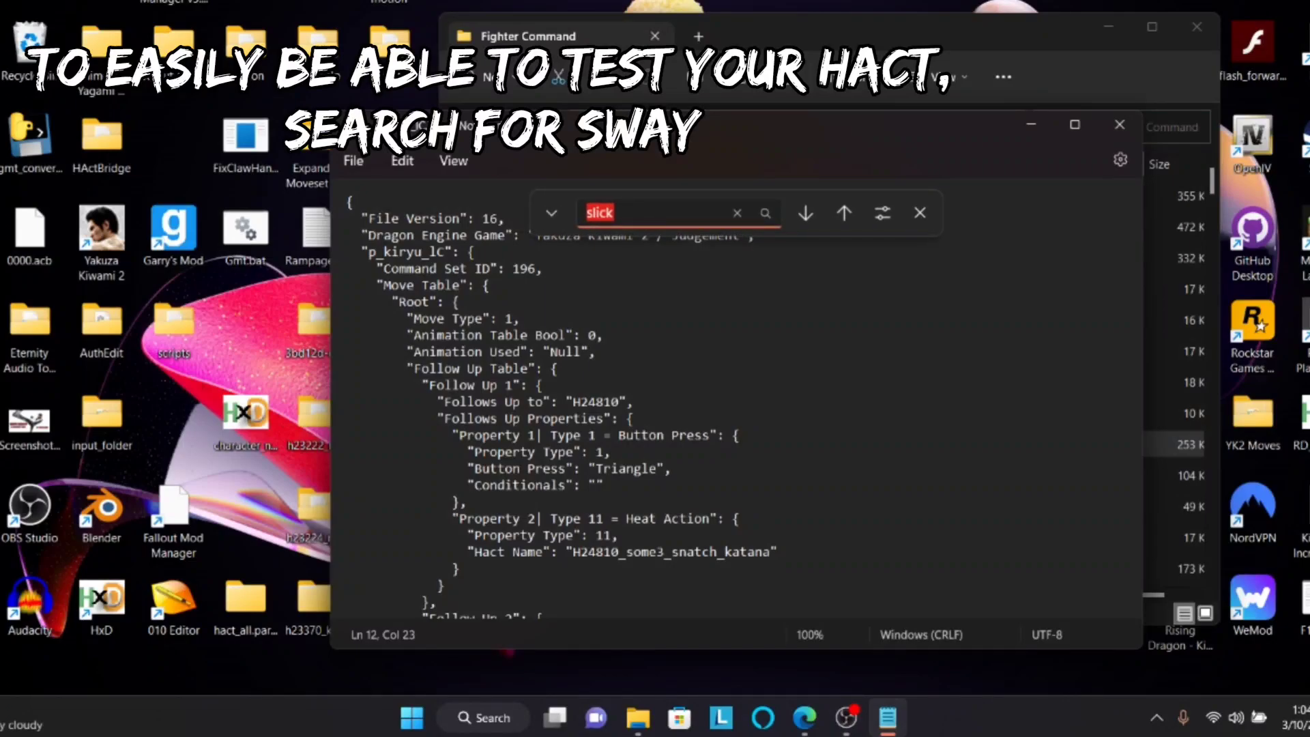
{"action": "type", "text": "sway"}
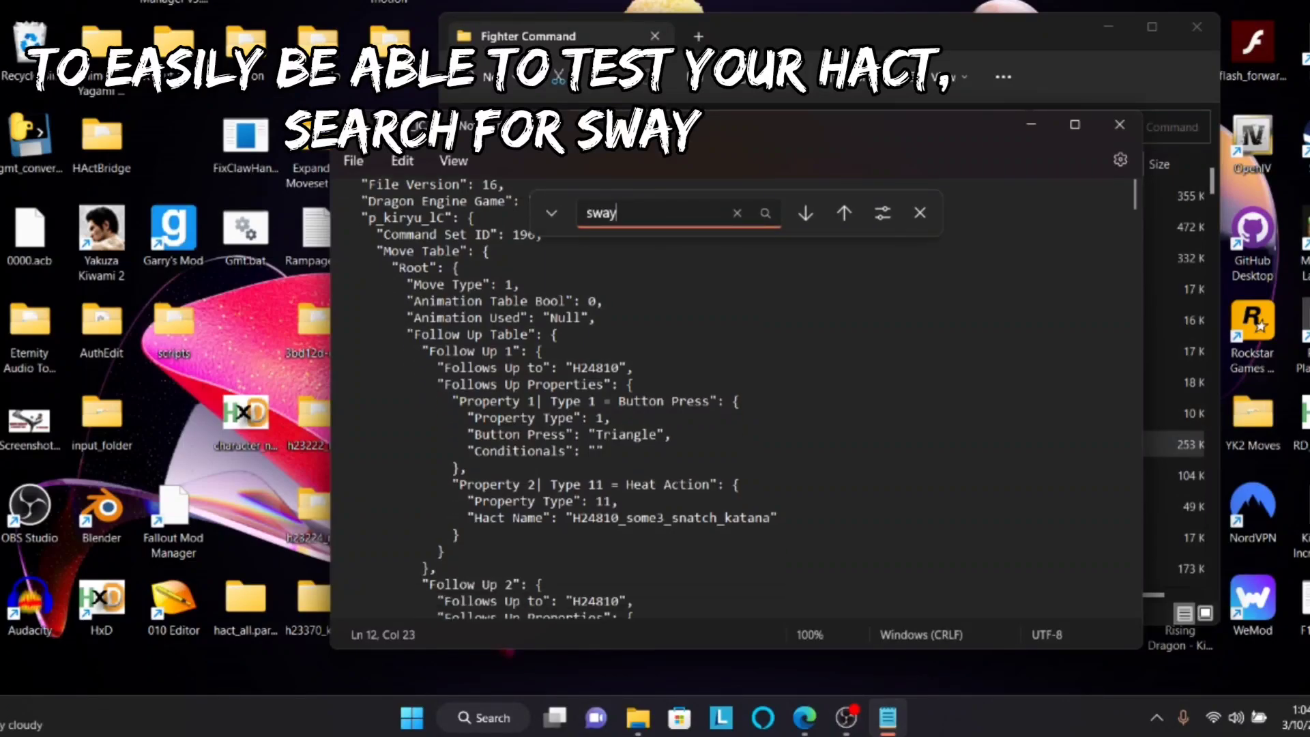
{"action": "scroll", "coordinate": [741, 398], "scroll_direction": "down", "scroll_amount": 5}
{"action": "key", "text": "Return"}
{"action": "scroll", "coordinate": [737, 402], "scroll_direction": "down", "scroll_amount": 2}
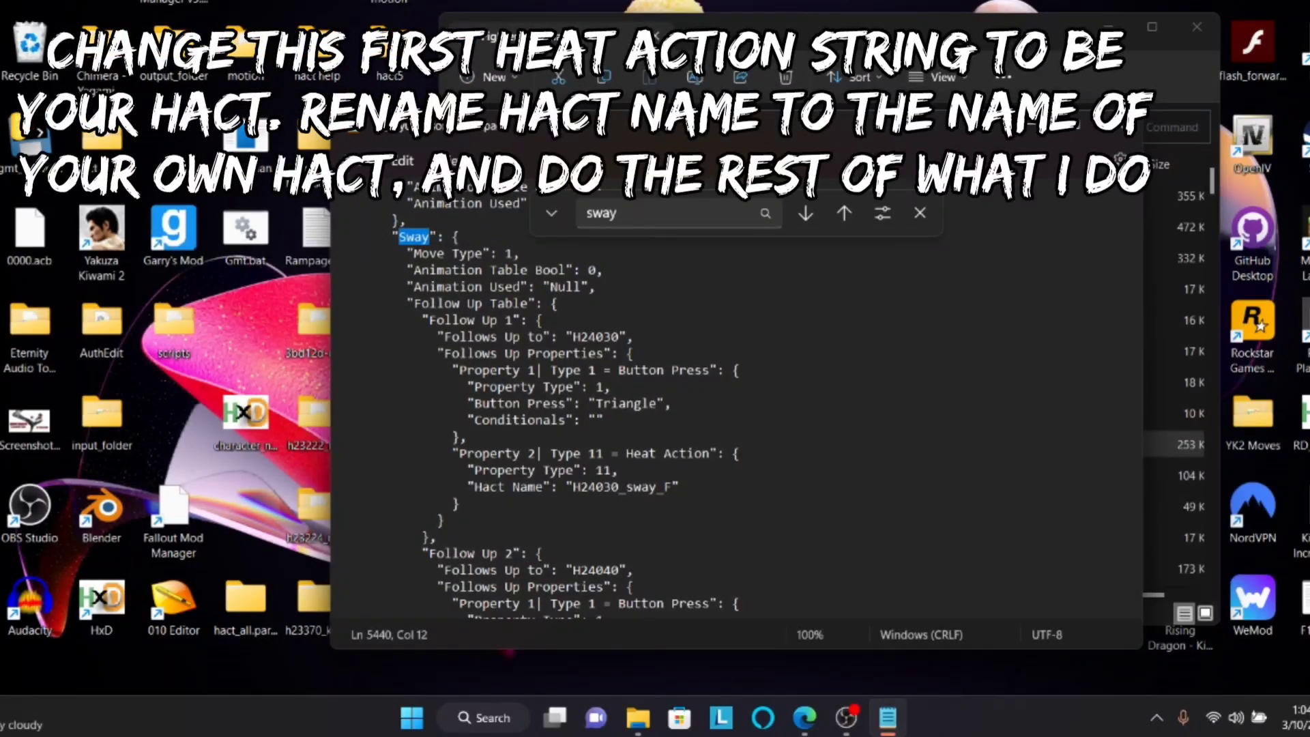
Step: Copy the name of the h23225_skullsplitter folder in the mod's hact_lexus2 folder
{"action": "left_click", "coordinate": [618, 337]}
{"action": "left_click_drag", "start_coordinate": [892, 137], "coordinate": [355, 151]}
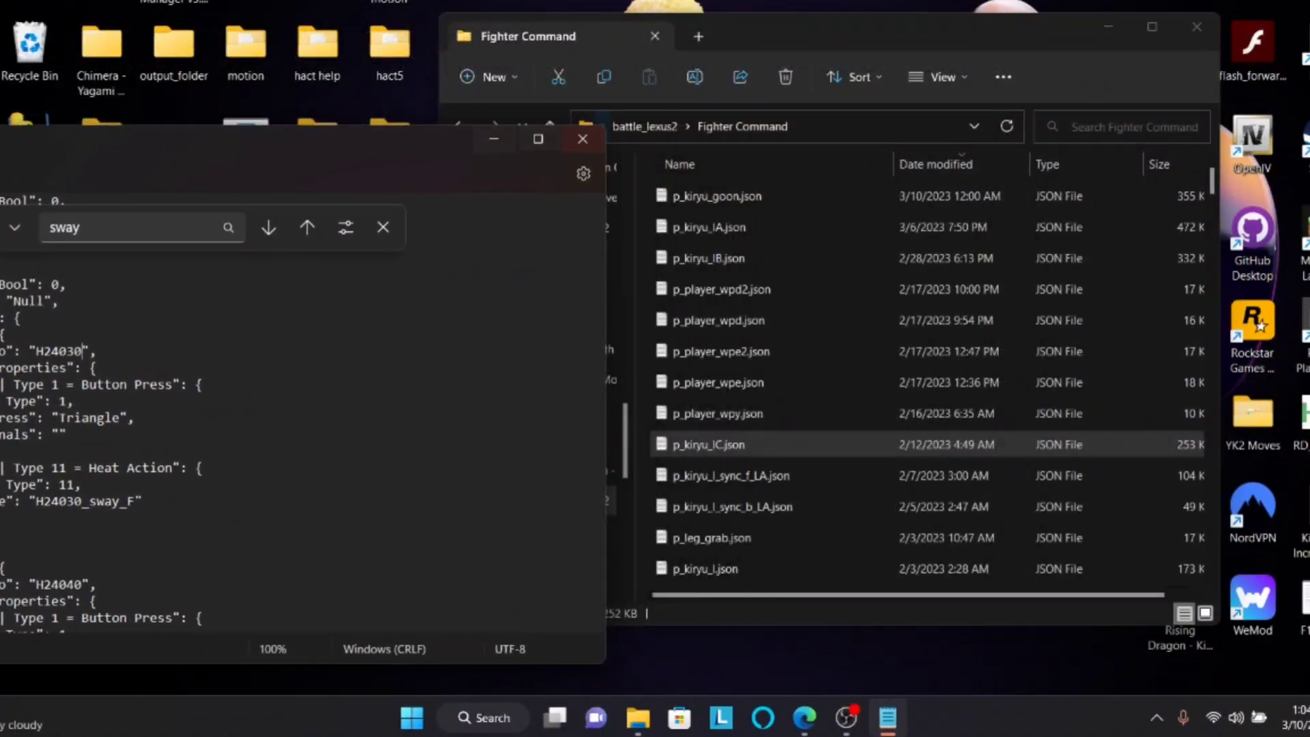
{"action": "left_click", "coordinate": [648, 127]}
{"action": "left_click", "coordinate": [707, 126]}
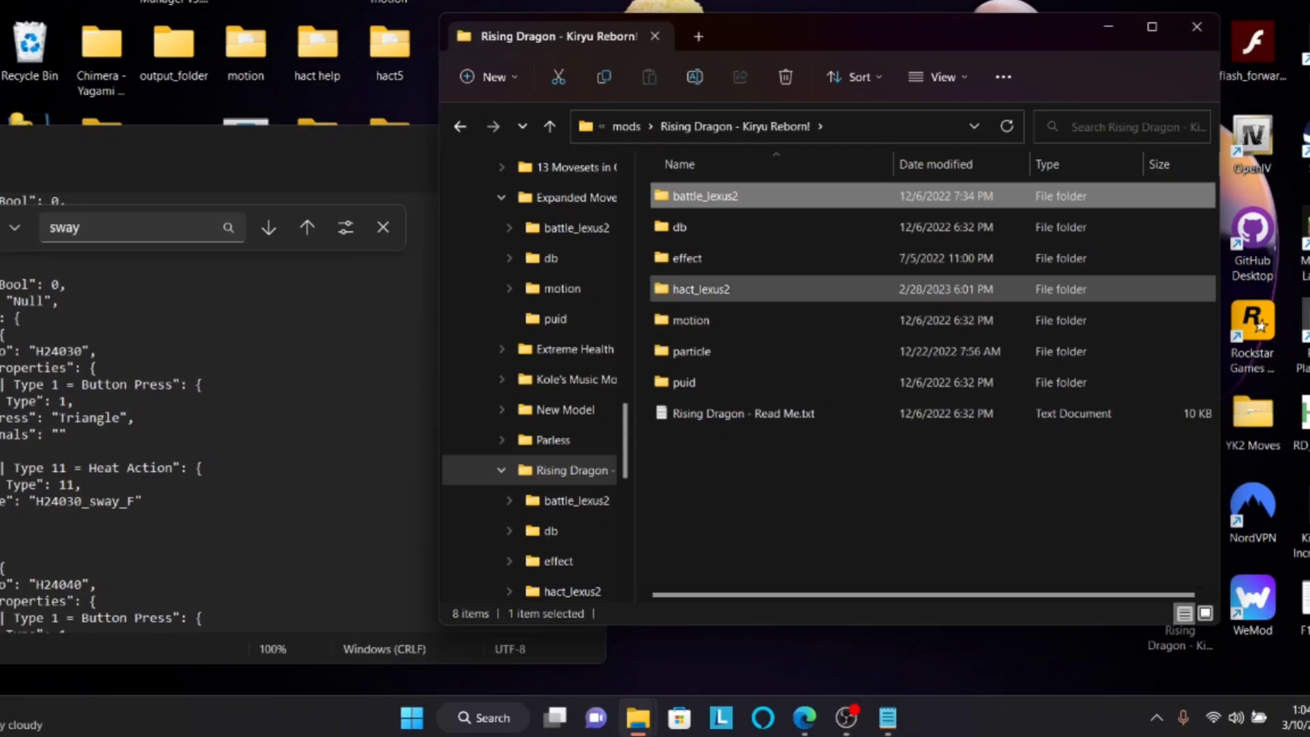
{"action": "double_click", "coordinate": [700, 288]}
{"action": "left_click", "coordinate": [721, 351]}
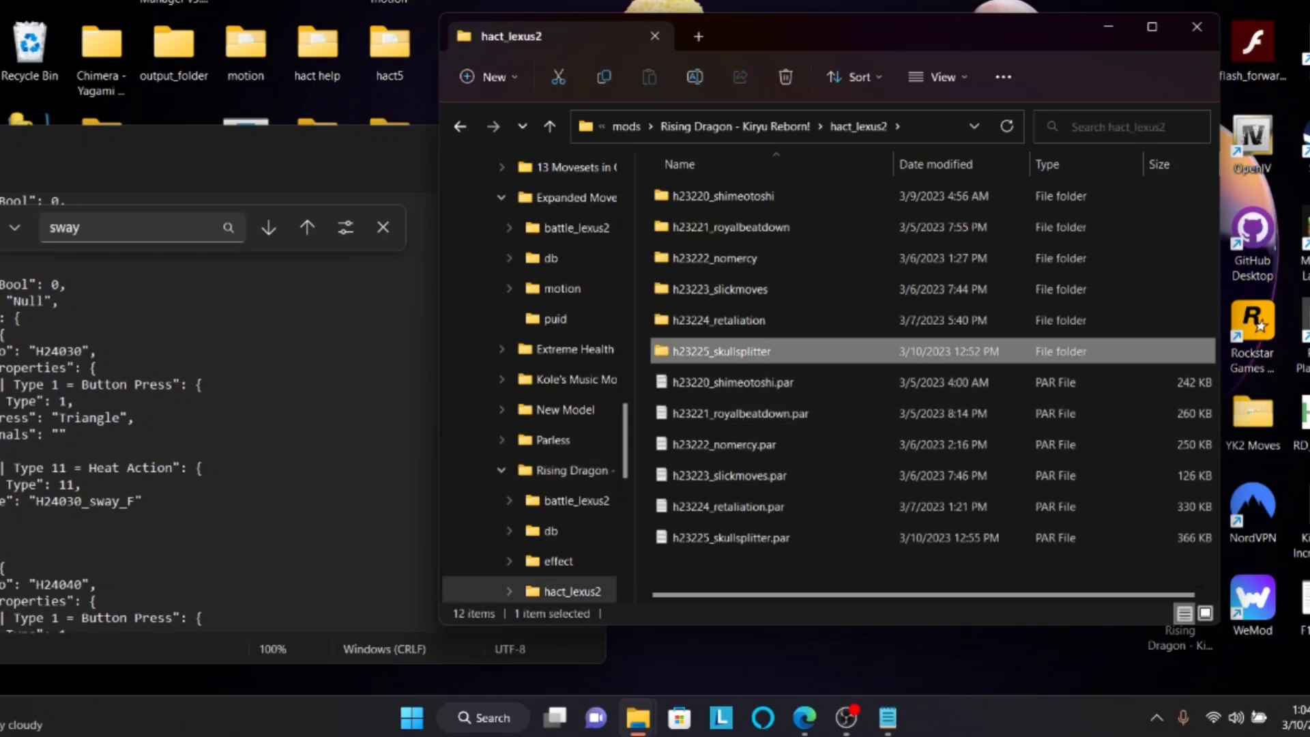
{"action": "right_click", "coordinate": [721, 350]}
{"action": "left_click", "coordinate": [829, 39]}
{"action": "key", "text": "ctrl+c"}
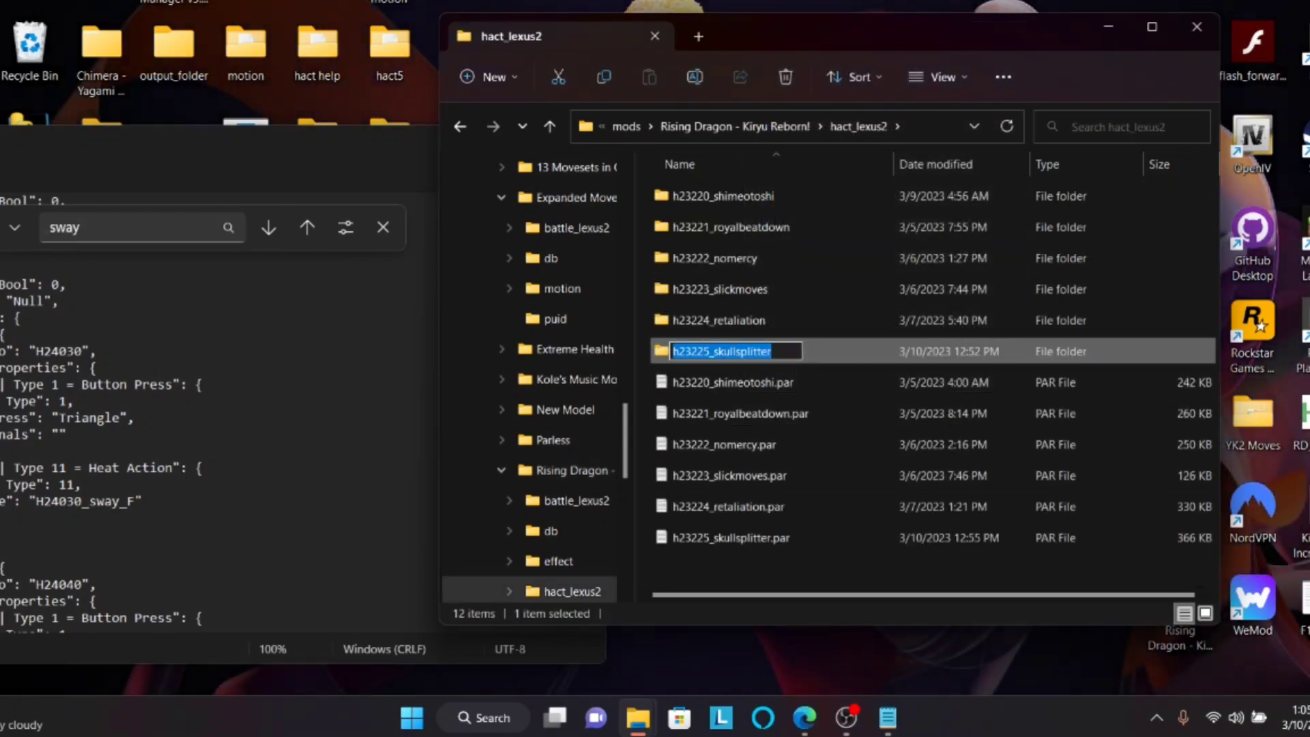
Step: Replace the Hact Name in Sway's Follow Up 1 with h23225_skullsplitter in p_kiryu_lC.json
{"action": "left_click_drag", "start_coordinate": [96, 142], "coordinate": [697, 61]}
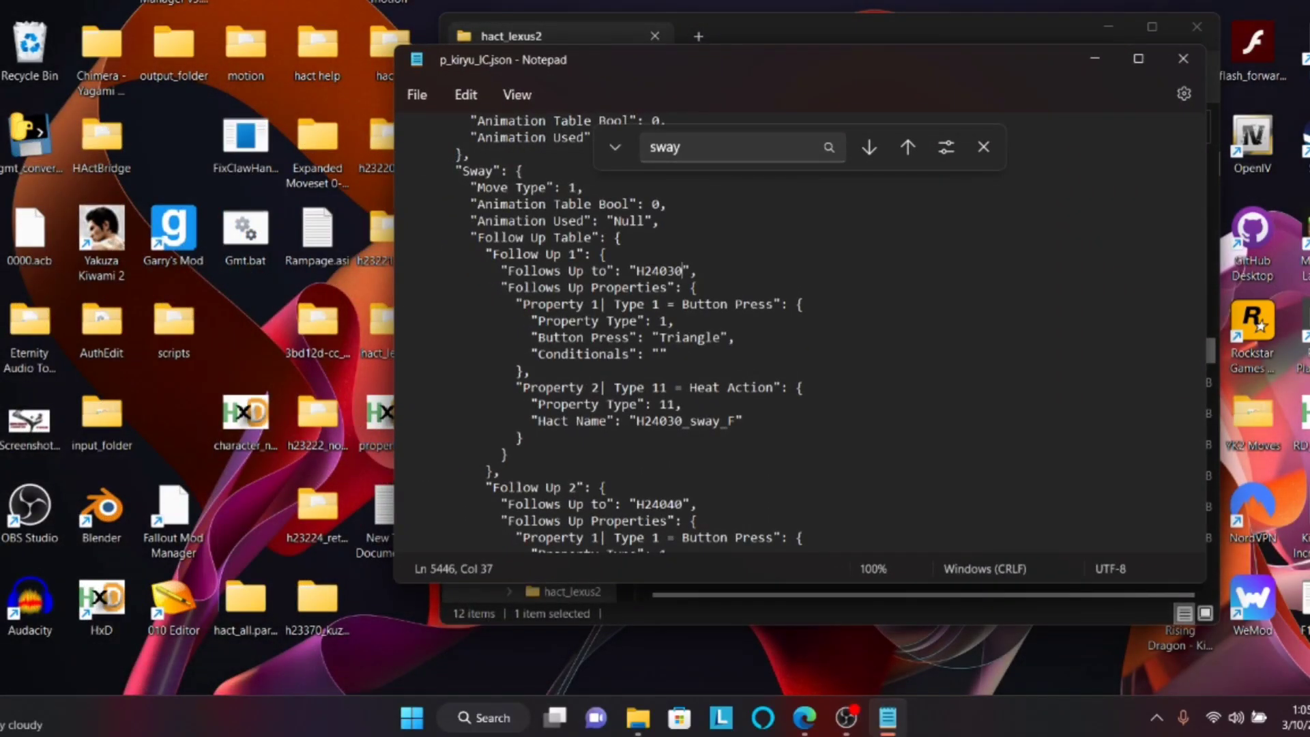
{"action": "left_click_drag", "start_coordinate": [636, 421], "coordinate": [735, 421]}
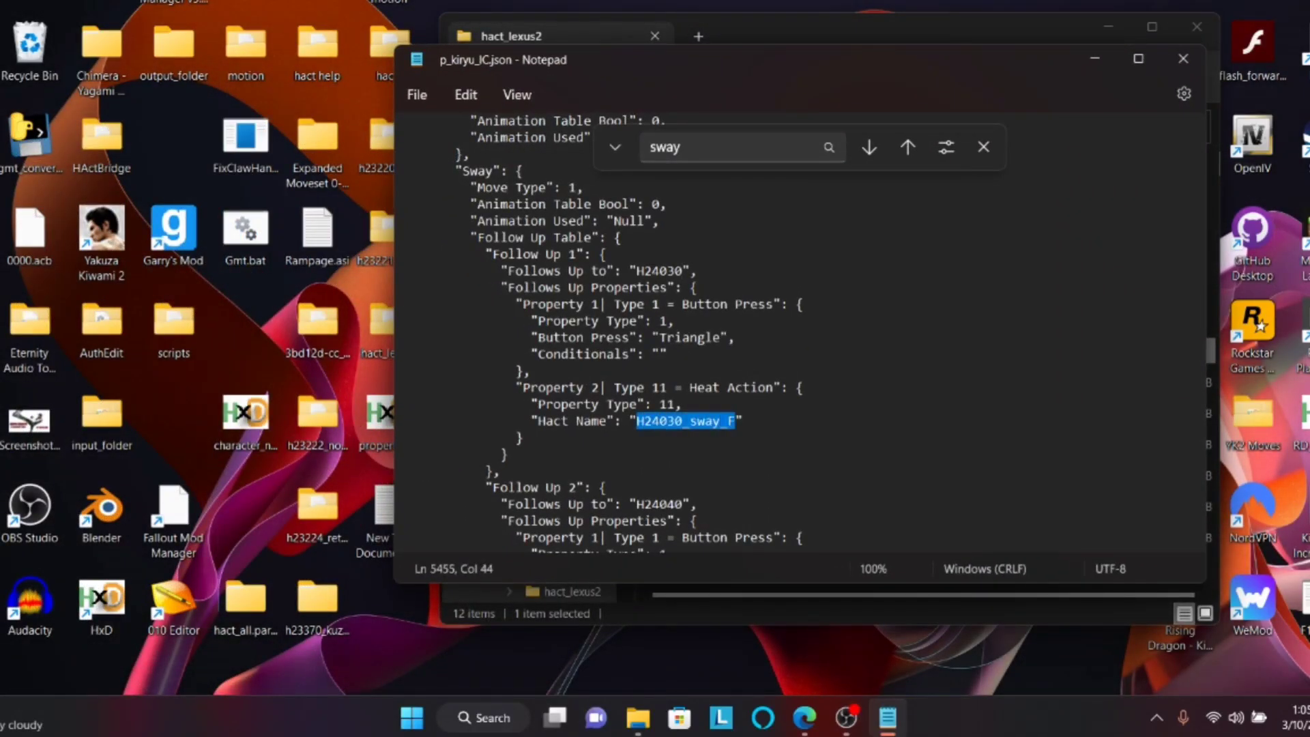
{"action": "key", "text": "ctrl+v"}
Step: Set the "Follows Up to" value of Sway's Follow Up 1 to H23225 with a capital H
{"action": "left_click_drag", "start_coordinate": [636, 421], "coordinate": [682, 421]}
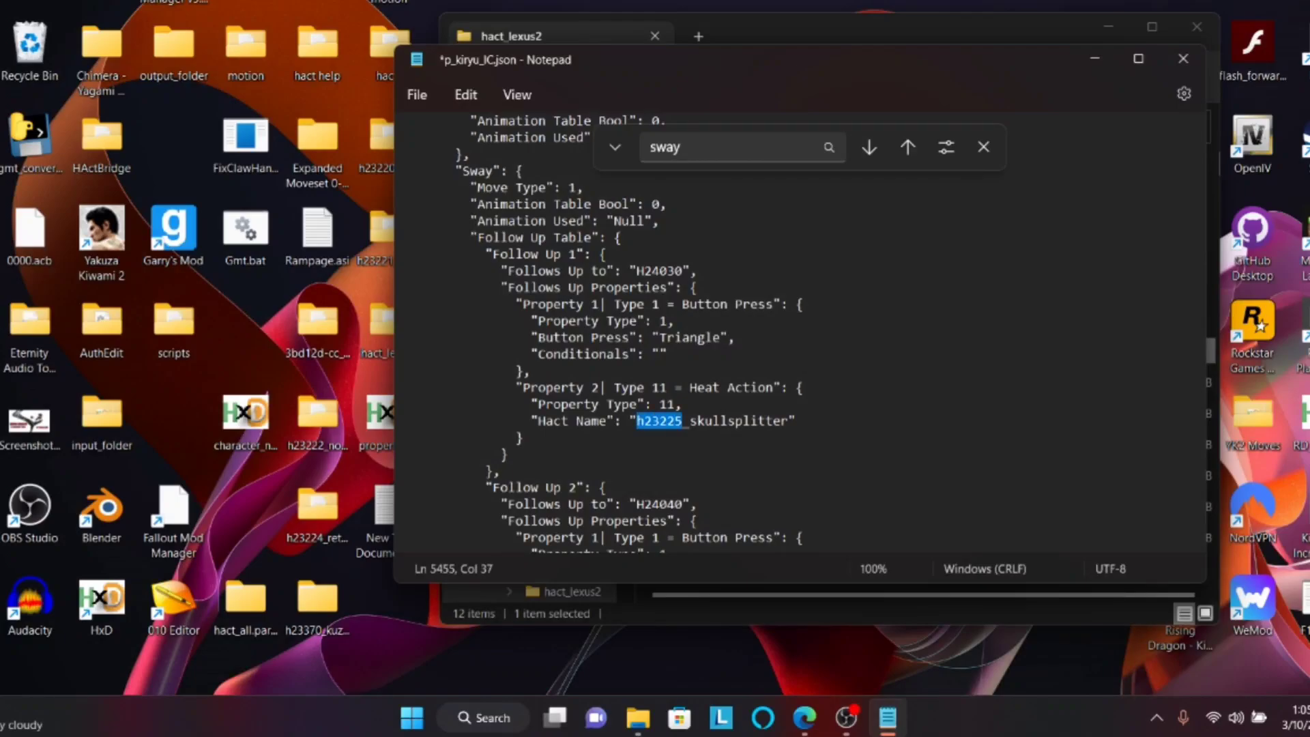
{"action": "left_click_drag", "start_coordinate": [636, 271], "coordinate": [682, 271]}
{"action": "type", "text": "h23225"}
{"action": "left_click", "coordinate": [675, 271]}
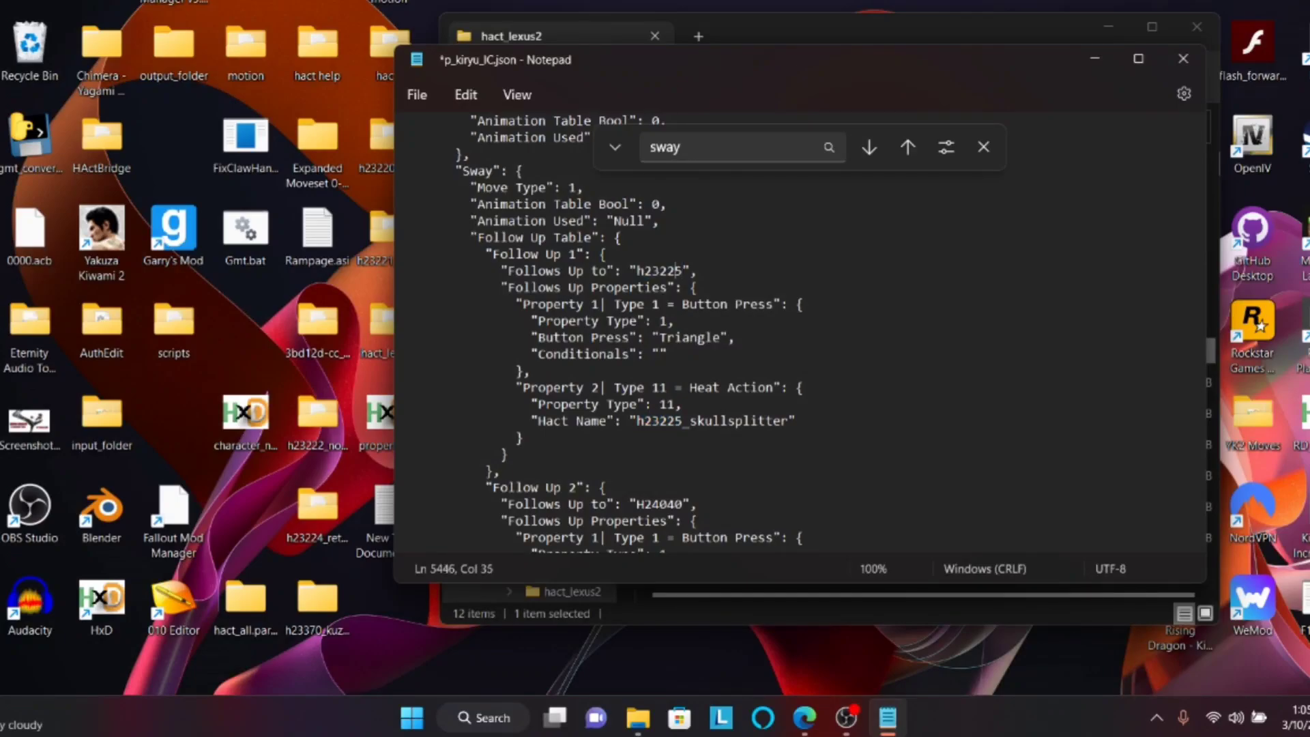
{"action": "left_click", "coordinate": [645, 271]}
{"action": "key", "text": "BackSpace"}
{"action": "type", "text": "H"}
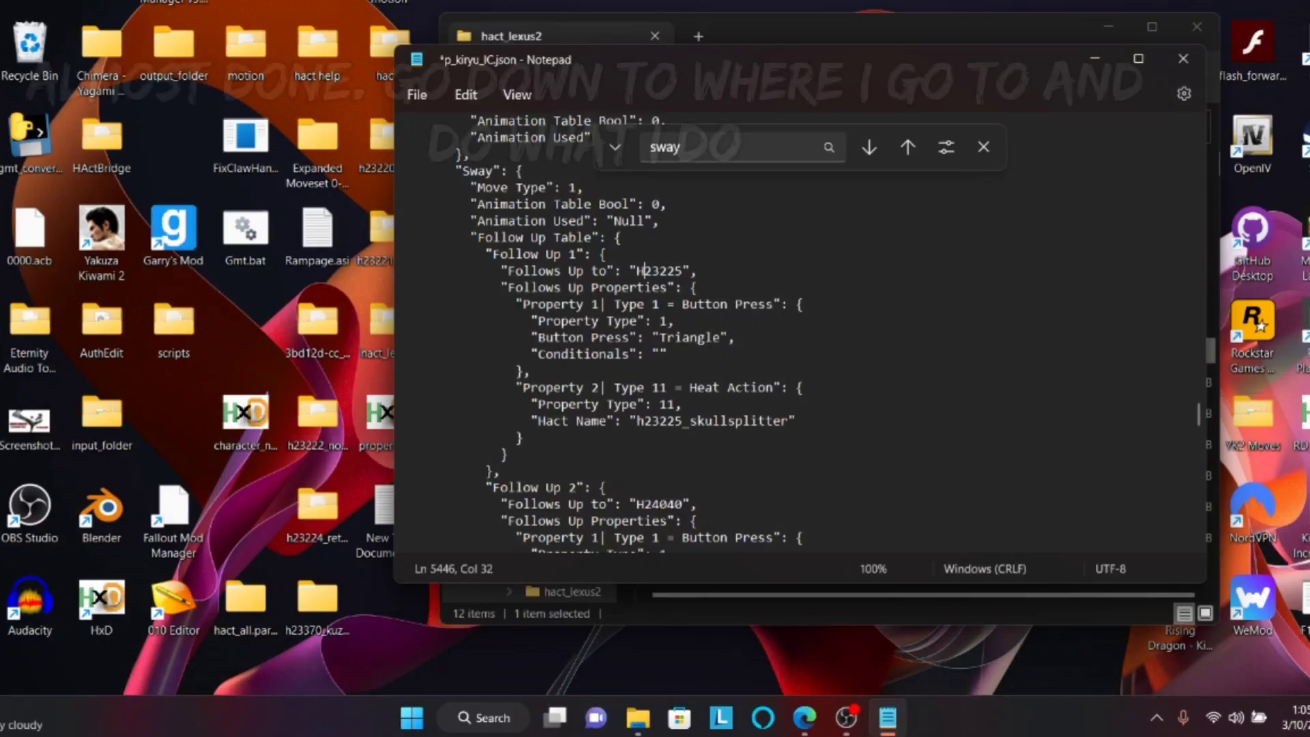
Step: Locate the H24170 entry at the end of the Move Table, just before the Weapon Moveset Table
{"action": "scroll", "coordinate": [798, 334], "scroll_direction": "down", "scroll_amount": 20}
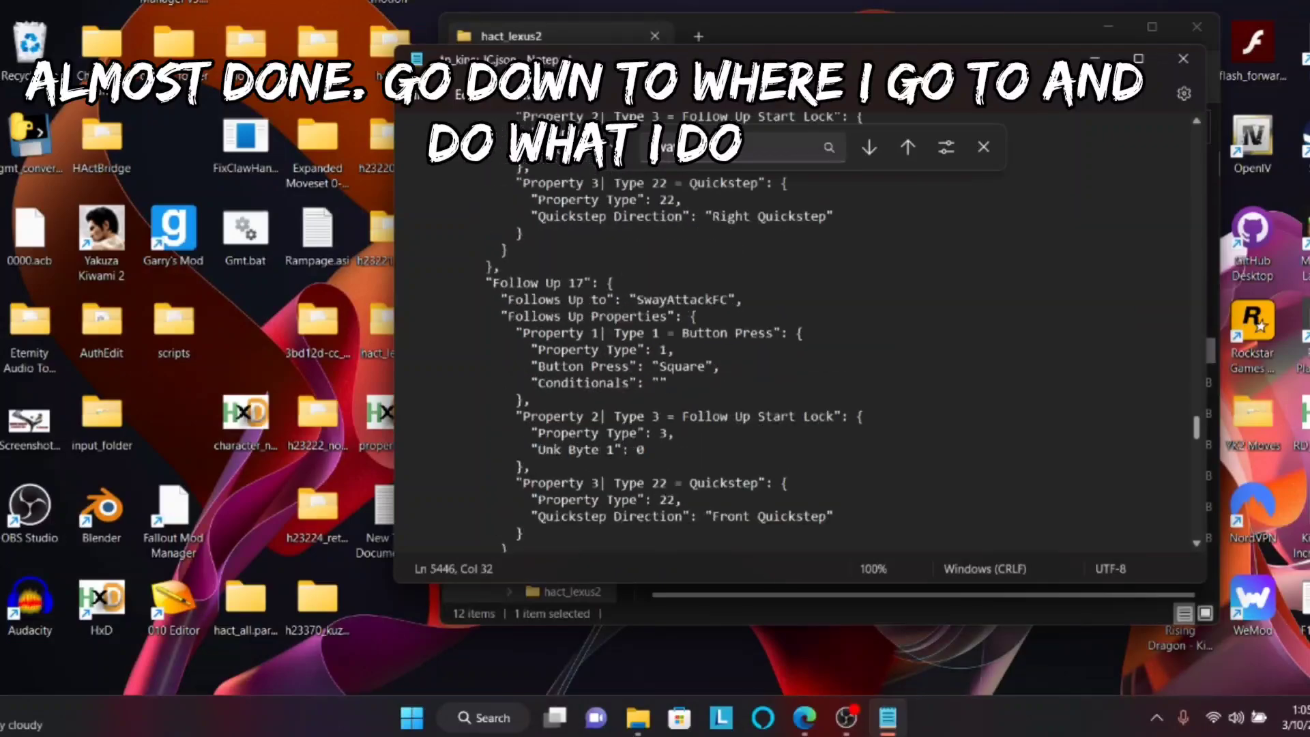
{"action": "scroll", "coordinate": [799, 335], "scroll_direction": "down", "scroll_amount": 20}
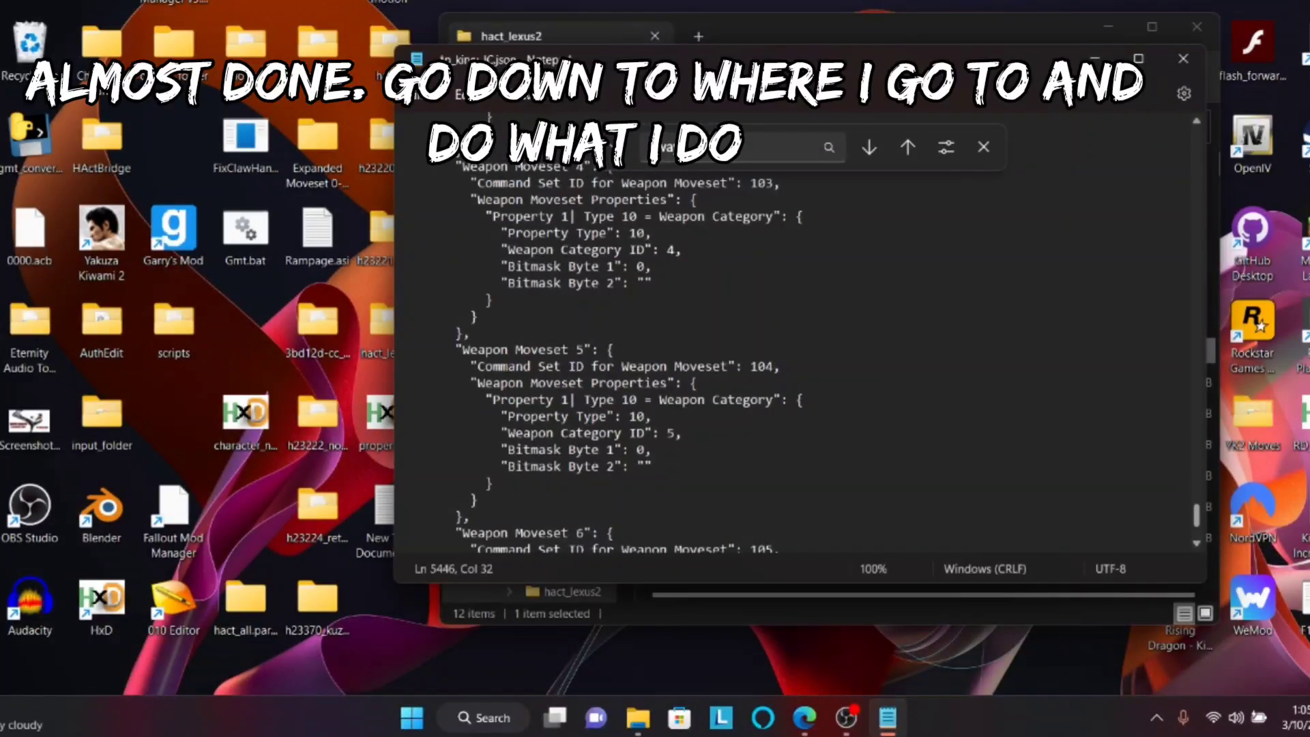
{"action": "scroll", "coordinate": [799, 334], "scroll_direction": "up", "scroll_amount": 12}
{"action": "scroll", "coordinate": [798, 334], "scroll_direction": "down", "scroll_amount": 3}
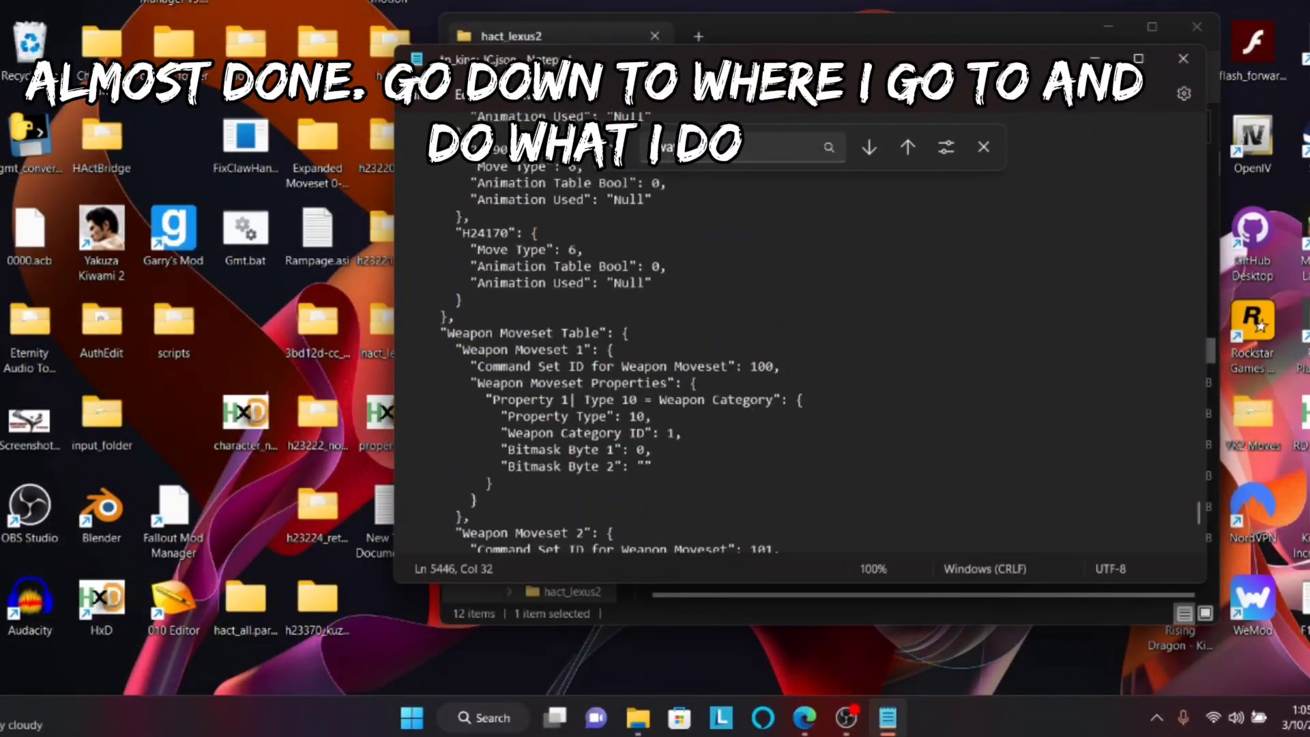
{"action": "left_click", "coordinate": [653, 284]}
{"action": "type", "text": "h23225"}
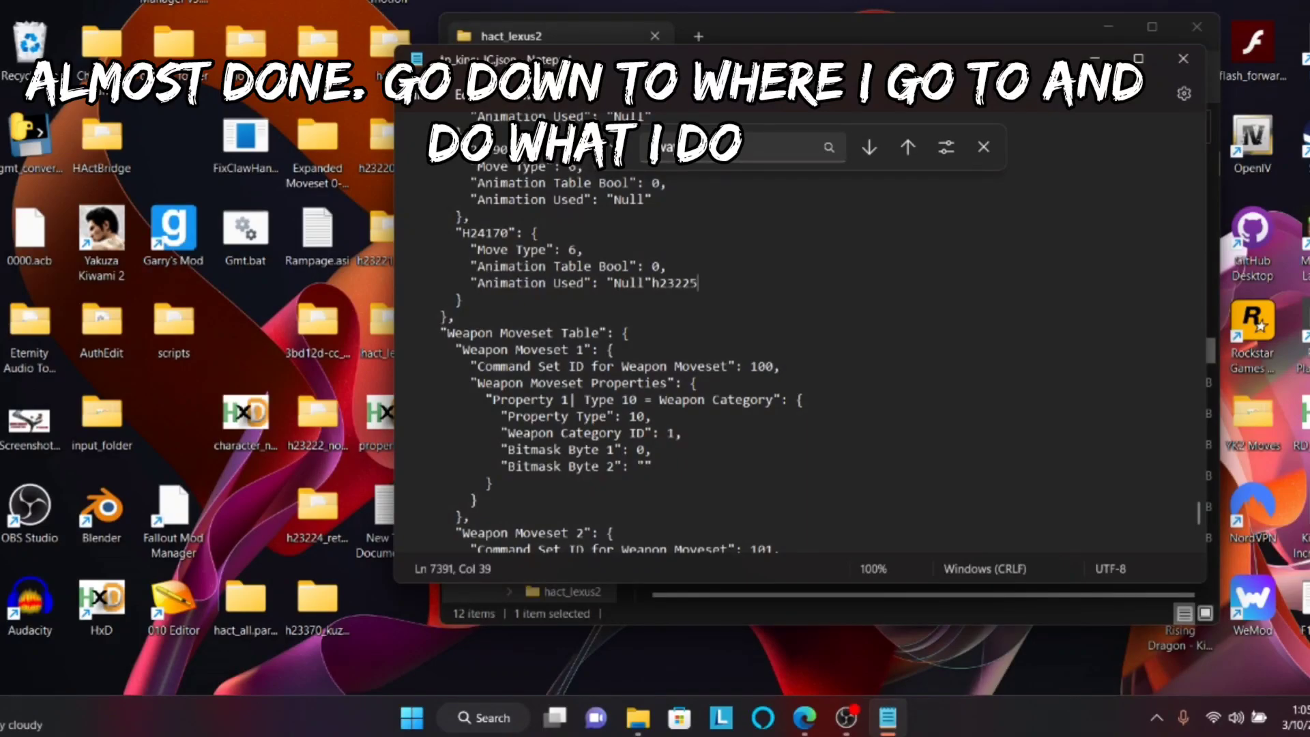
{"action": "left_click", "coordinate": [455, 217]}
{"action": "left_click_drag", "start_coordinate": [455, 217], "coordinate": [585, 250]}
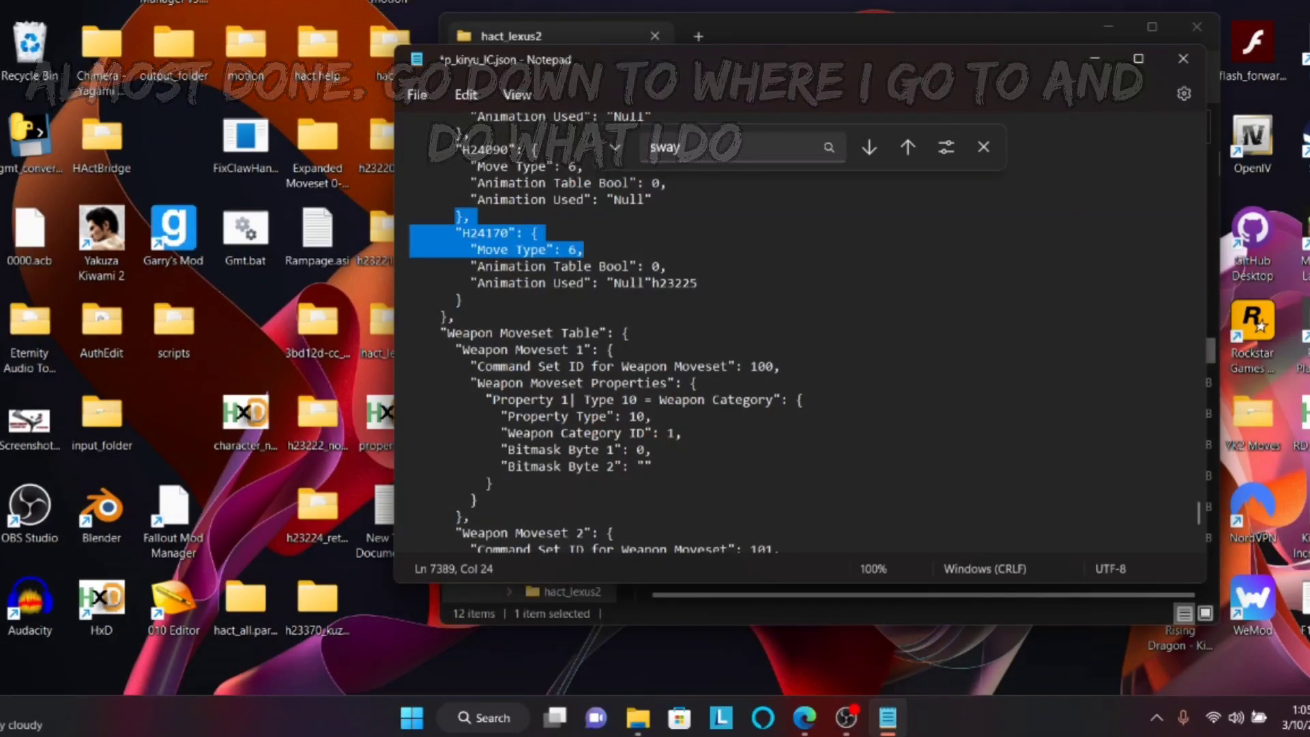
{"action": "left_click", "coordinate": [585, 249]}
{"action": "key", "text": "ctrl+z"}
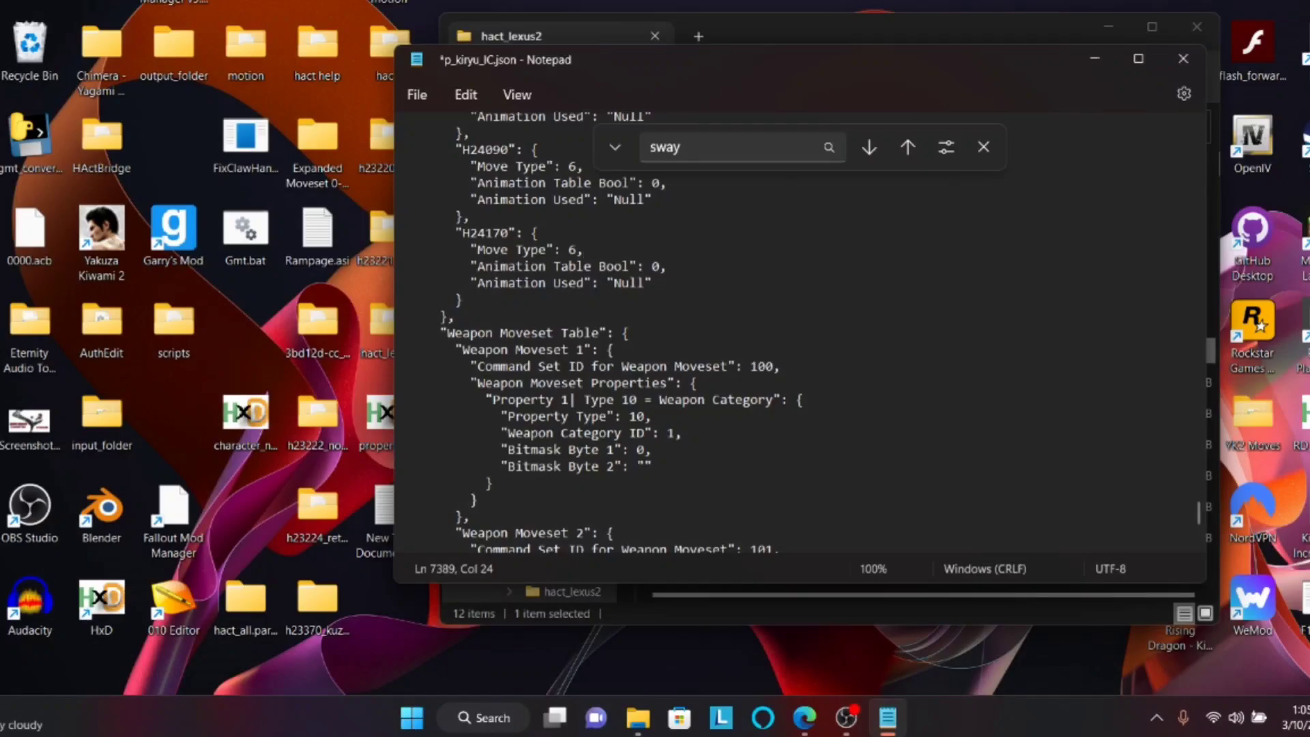
Step: Duplicate the H24170 entry directly below itself as the last entry of the Move Table
{"action": "left_click_drag", "start_coordinate": [455, 216], "coordinate": [652, 282]}
{"action": "key", "text": "ctrl+c"}
{"action": "key", "text": "Right"}
{"action": "key", "text": "Return"}
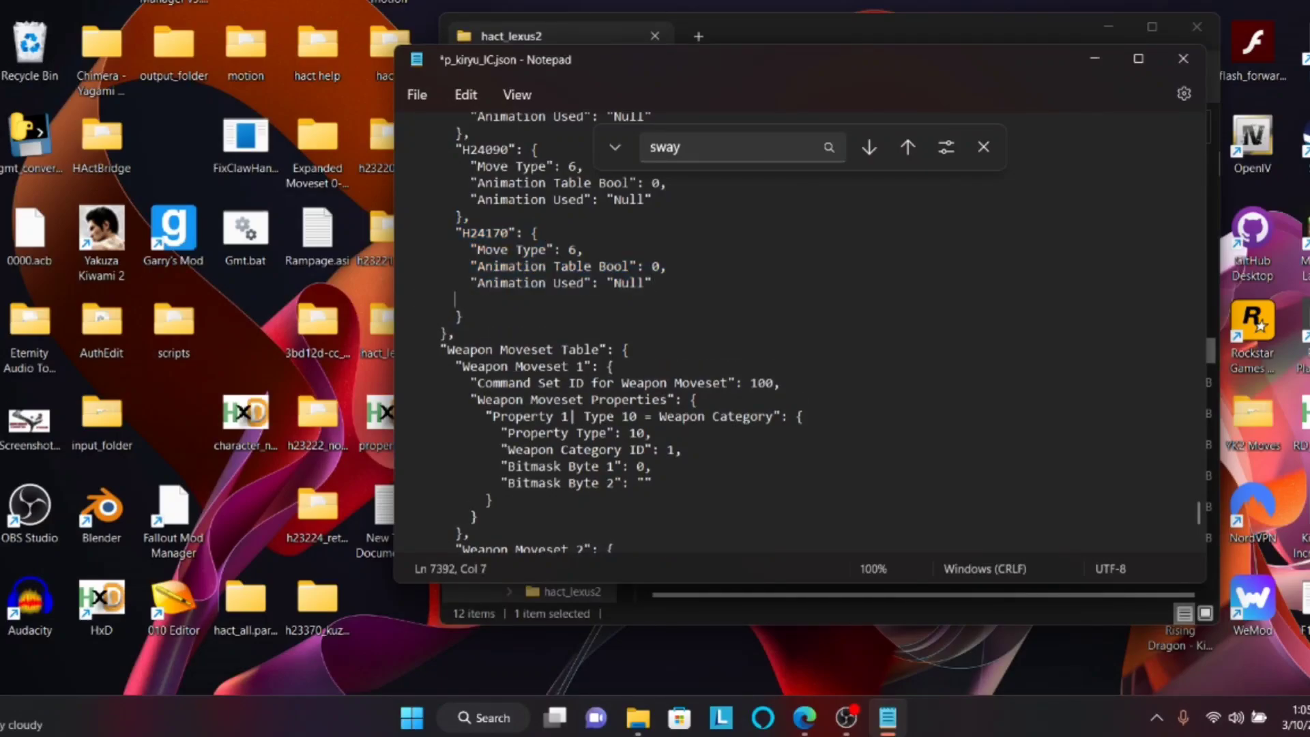
{"action": "key", "text": "ctrl+v"}
Step: Rename the duplicated Move Table entry to H23225, then save and close p_kiryu_lC.json
{"action": "left_click", "coordinate": [508, 317]}
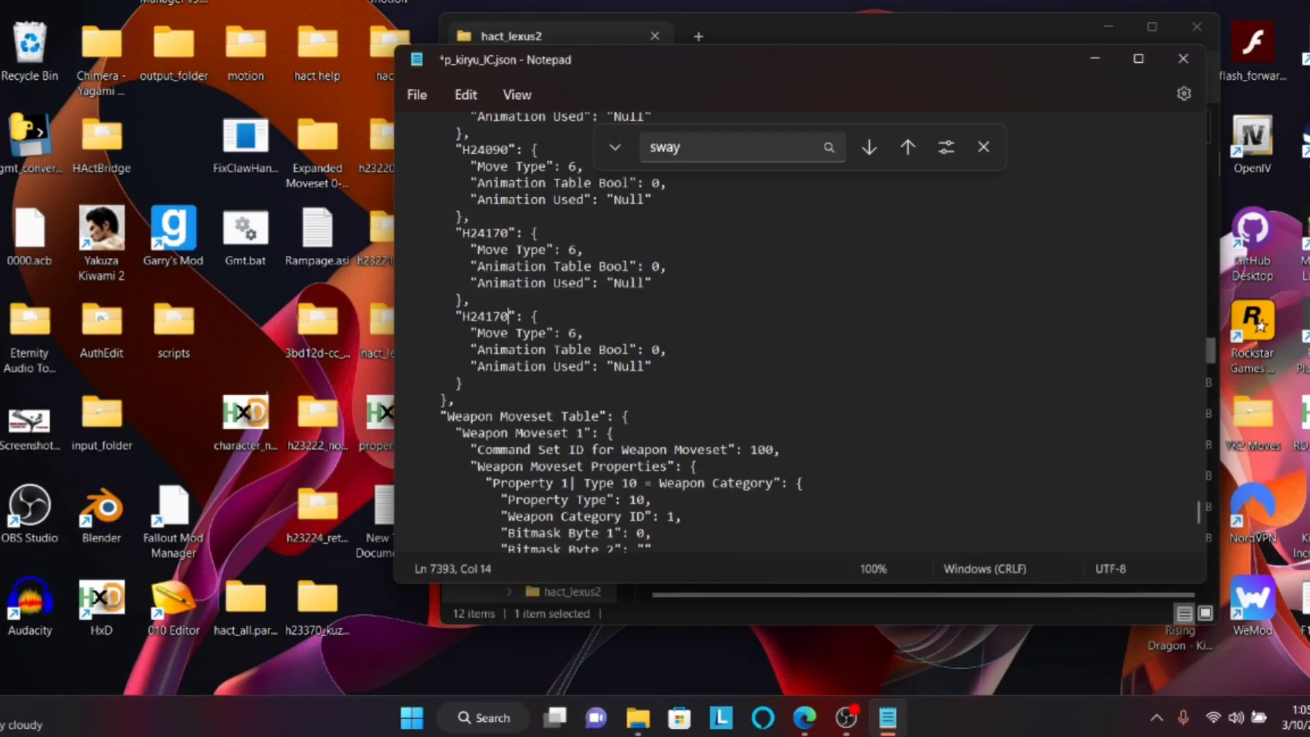
{"action": "key", "text": "BackSpace"}
{"action": "key", "text": "BackSpace"}
{"action": "key", "text": "BackSpace"}
{"action": "key", "text": "BackSpace"}
{"action": "type", "text": "3225"}
{"action": "left_click", "coordinate": [417, 95]}
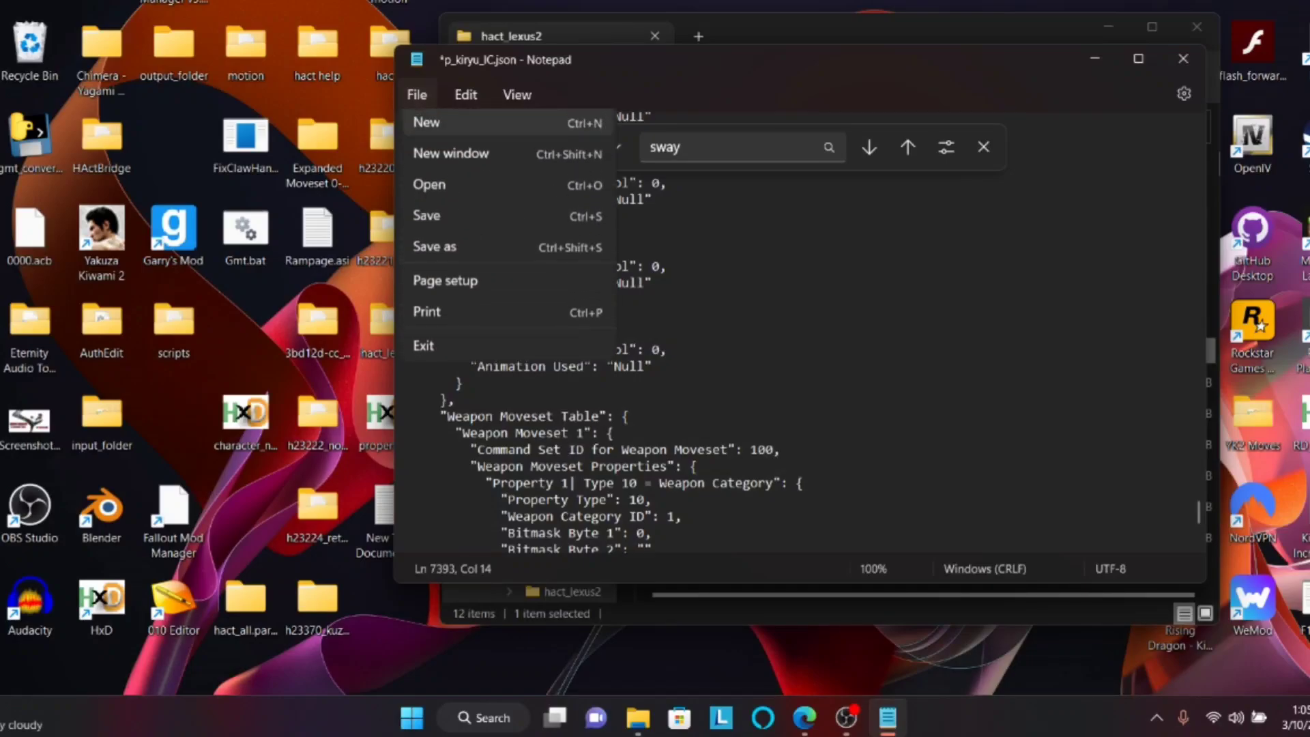
{"action": "left_click", "coordinate": [437, 217]}
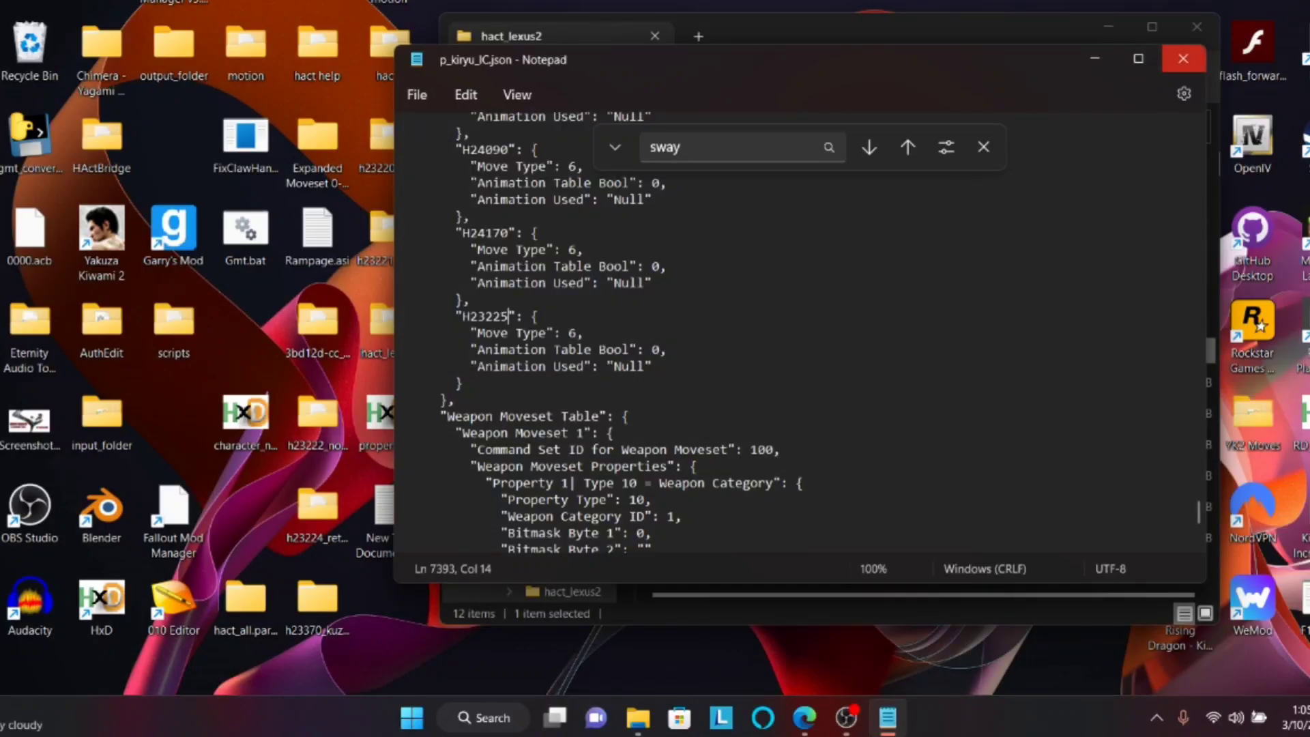
{"action": "left_click", "coordinate": [1183, 58]}
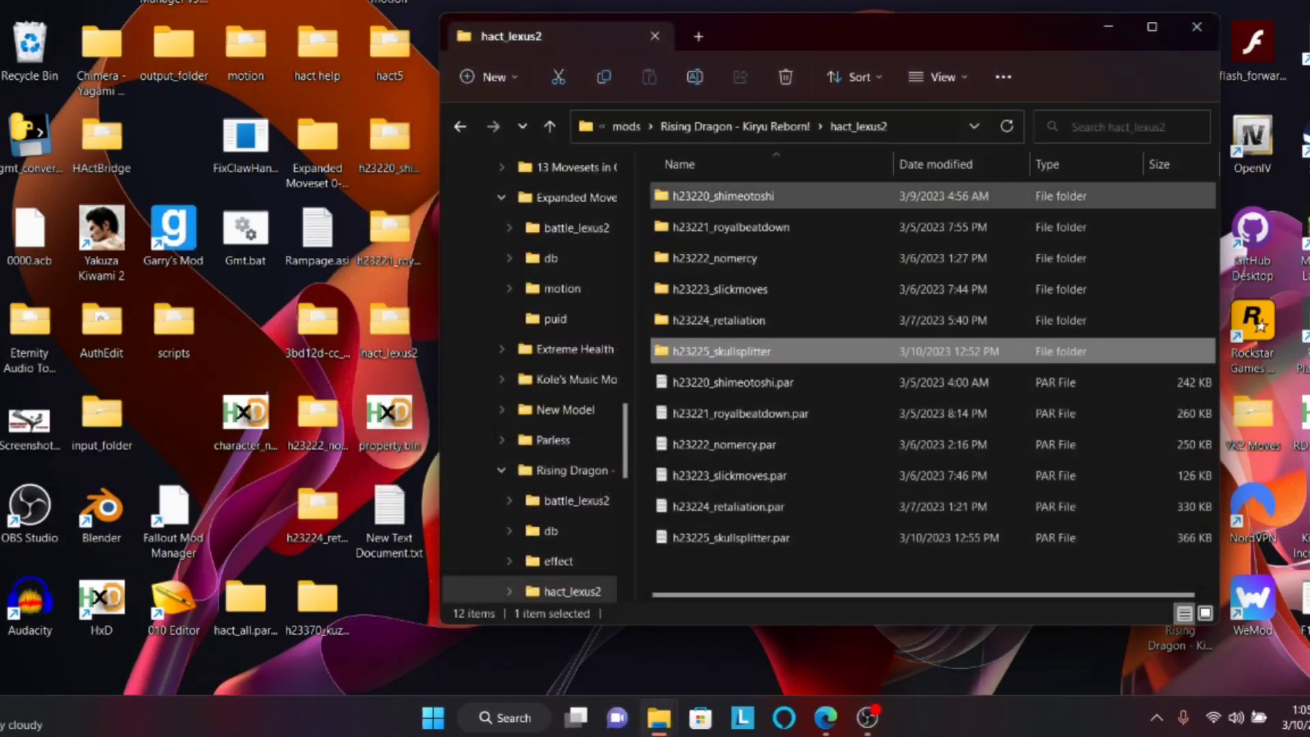
Step: Repack the Fighter Command folder from battle_lexus2 into a new CFC file with the fighter_commander program
{"action": "left_click", "coordinate": [736, 127]}
{"action": "double_click", "coordinate": [716, 197]}
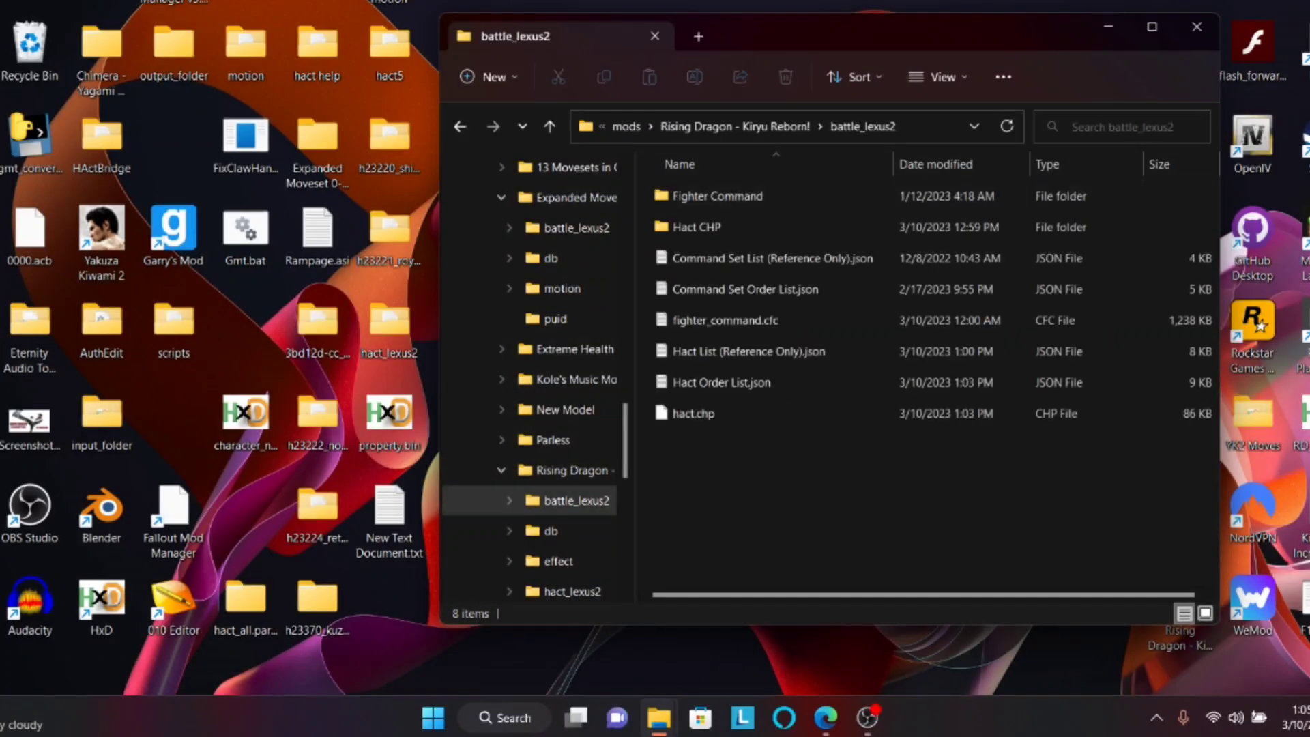
{"action": "left_click_drag", "start_coordinate": [734, 36], "coordinate": [1145, 3]}
{"action": "left_click", "coordinate": [1130, 163]}
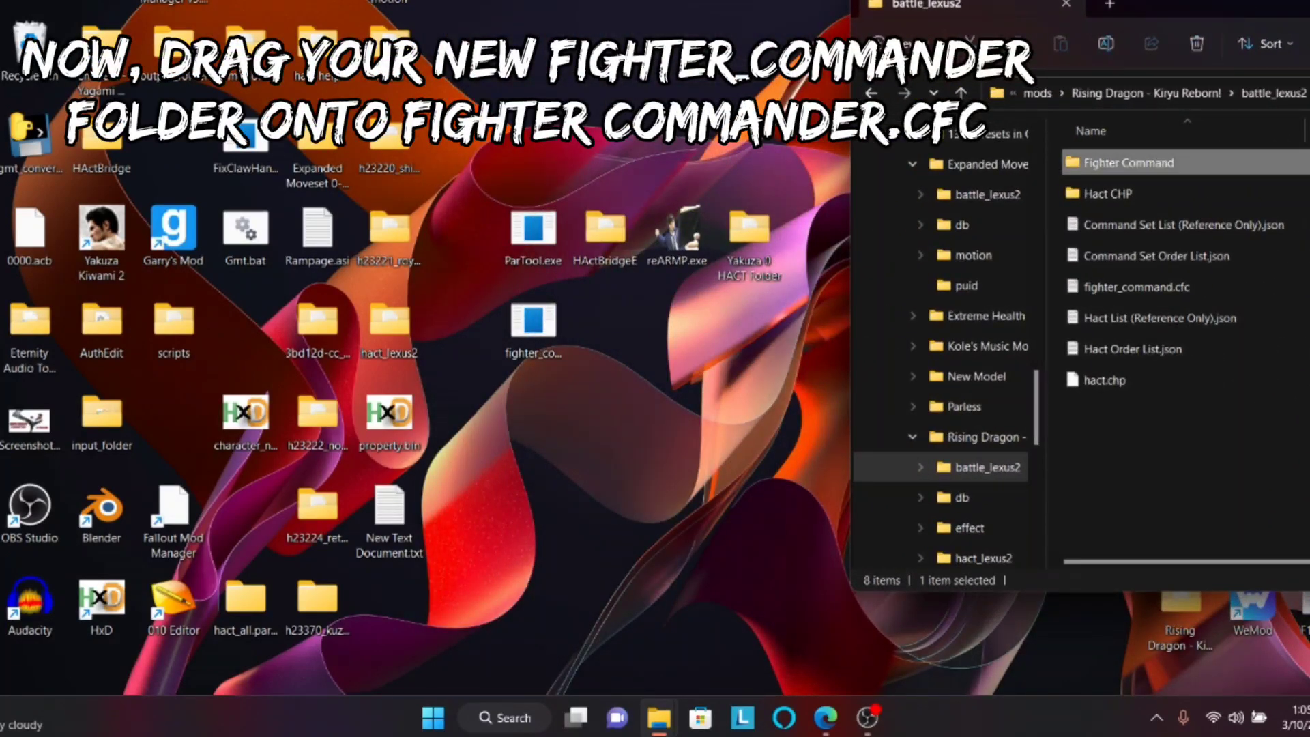
{"action": "left_click_drag", "start_coordinate": [1129, 163], "coordinate": [539, 341]}
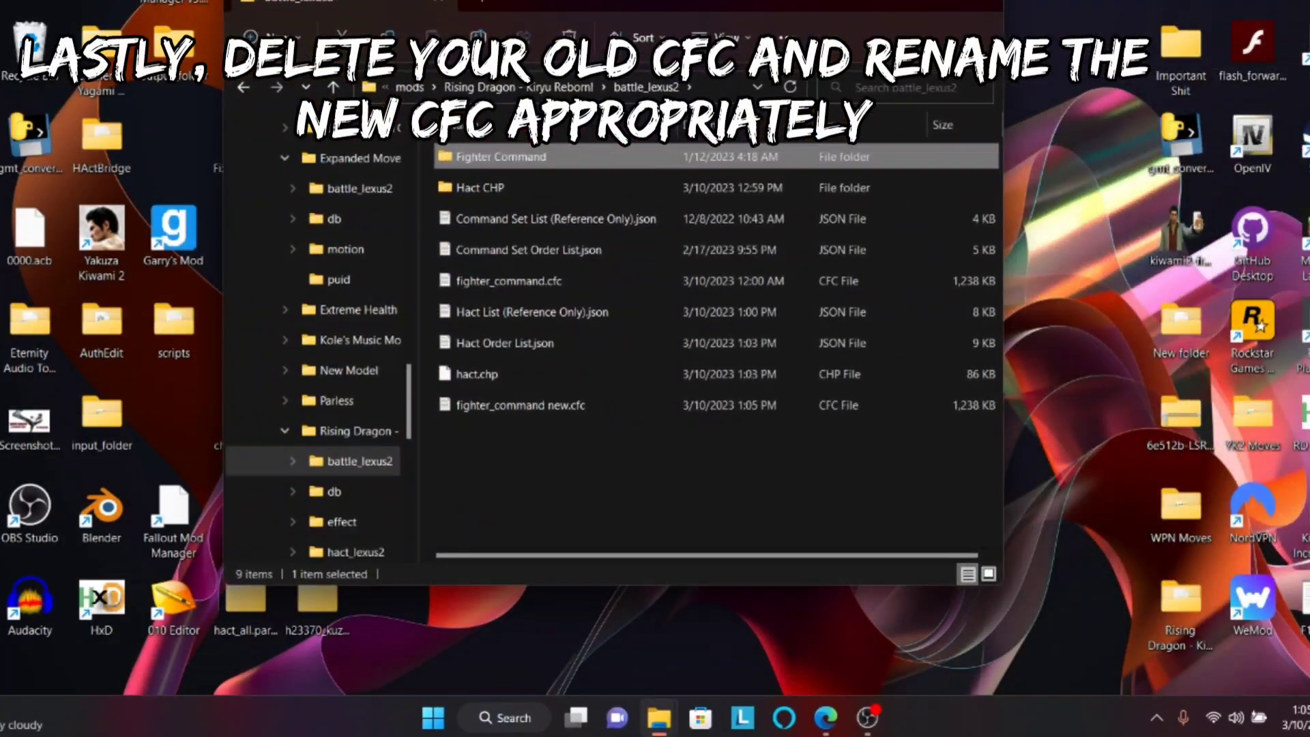
Step: Permanently delete the old fighter_command.cfc from the battle_lexus2 folder
{"action": "left_click", "coordinate": [509, 281]}
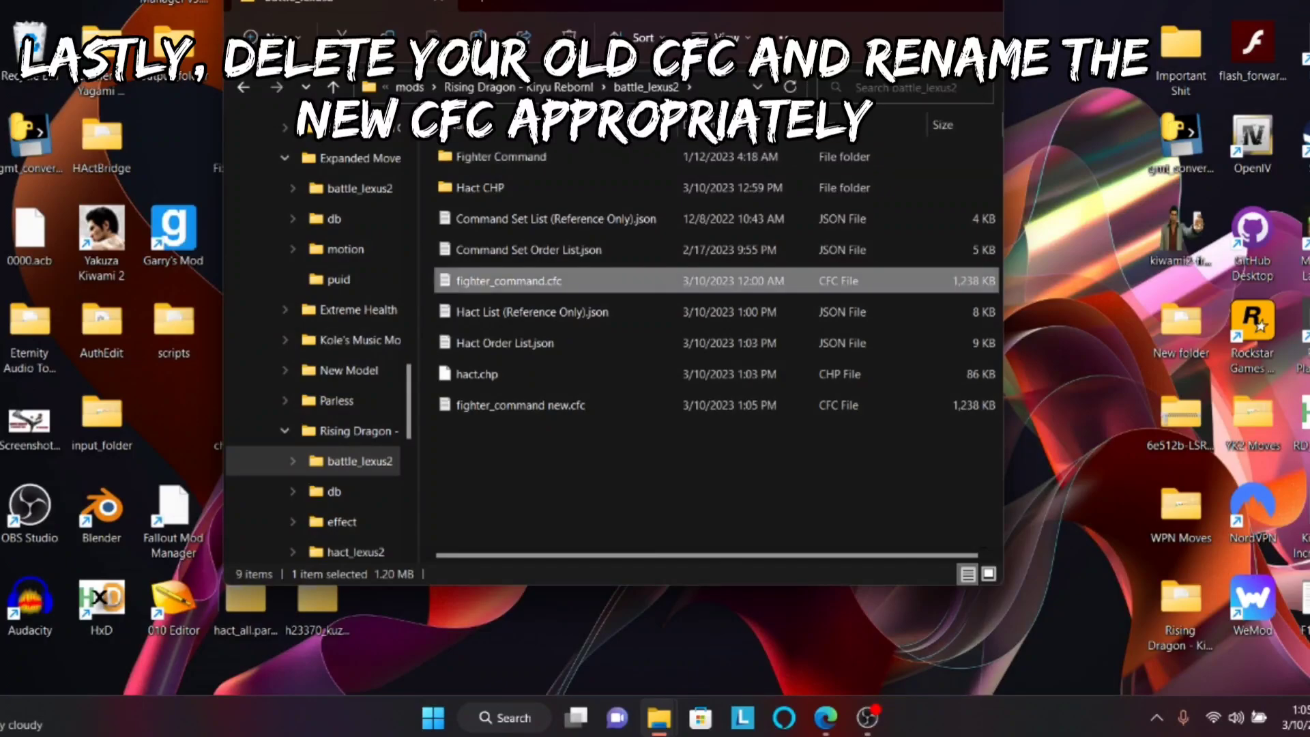
{"action": "key", "text": "shift+Delete"}
{"action": "key", "text": "Return"}
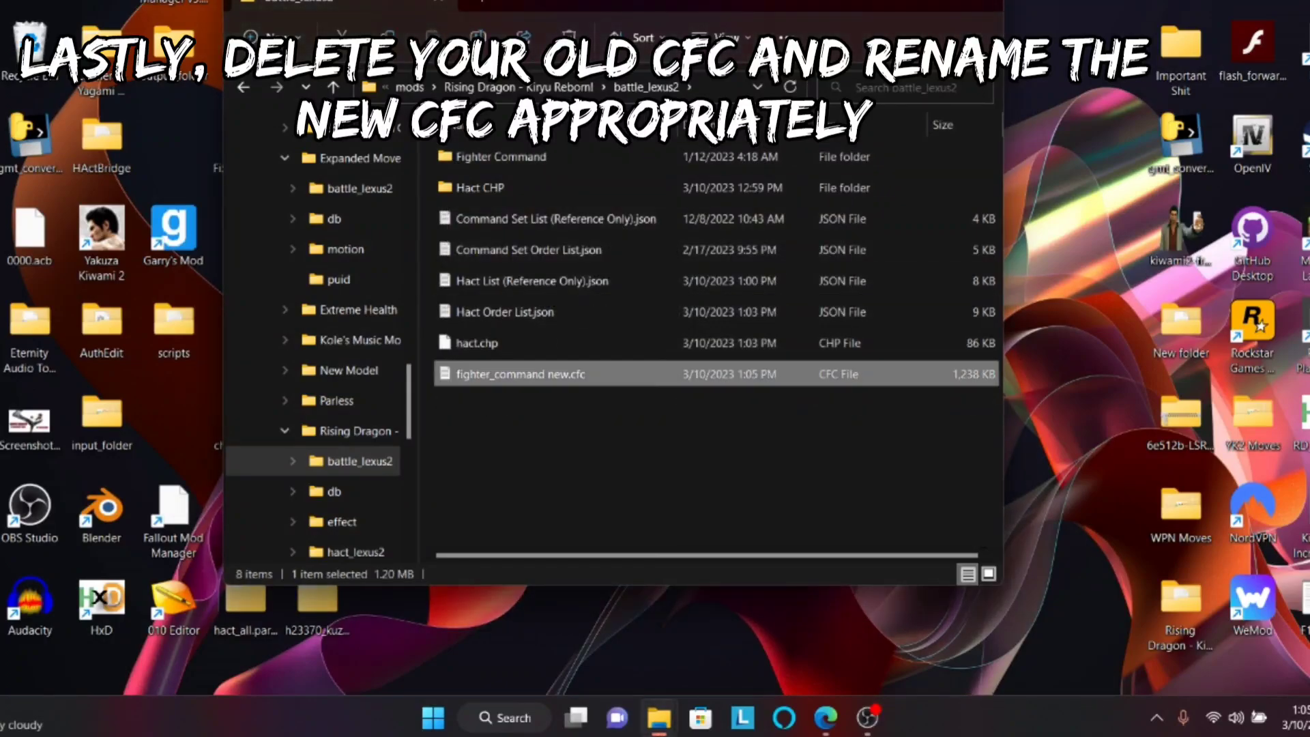
Step: Rename fighter_command new.cfc to fighter_command.cfc and move the folder window aside
{"action": "right_click", "coordinate": [524, 375]}
{"action": "left_click", "coordinate": [622, 406]}
{"action": "key", "text": "Right"}
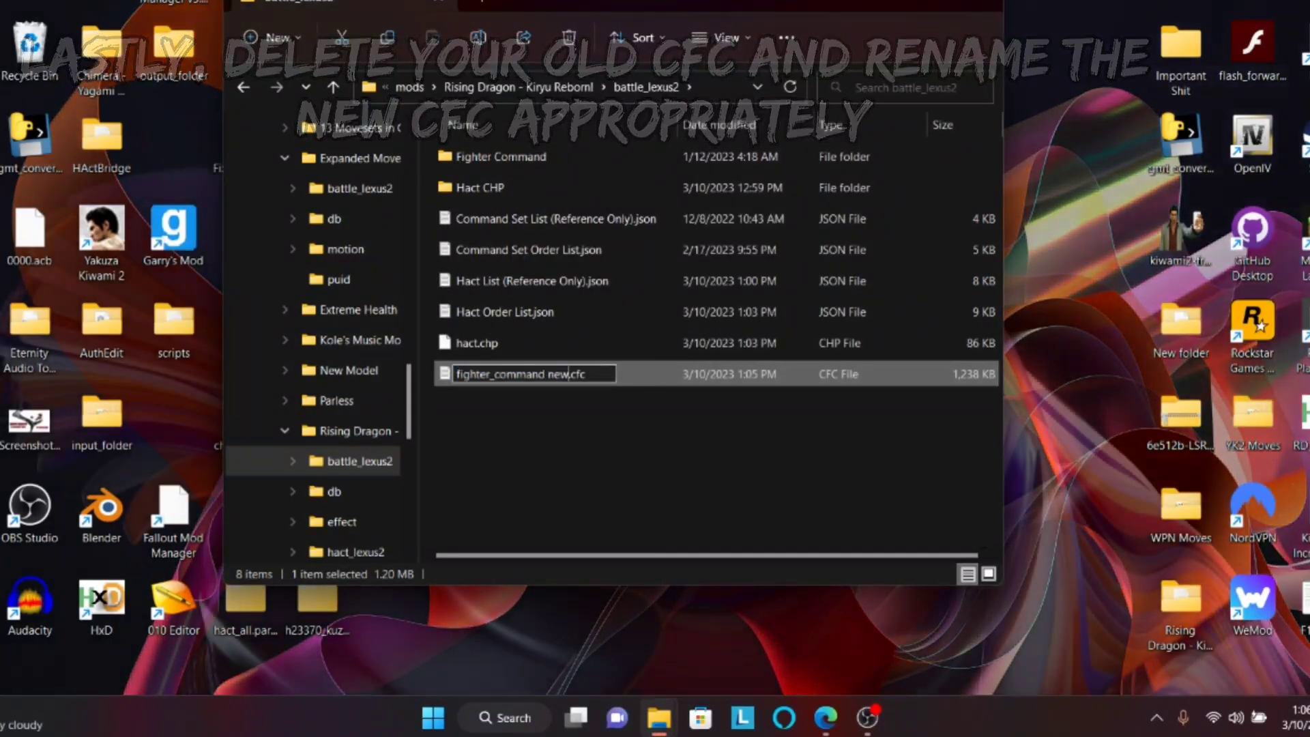
{"action": "key", "text": "BackSpace"}
{"action": "key", "text": "BackSpace"}
{"action": "key", "text": "BackSpace"}
{"action": "key", "text": "BackSpace"}
{"action": "key", "text": "Return"}
{"action": "left_click", "coordinate": [622, 423]}
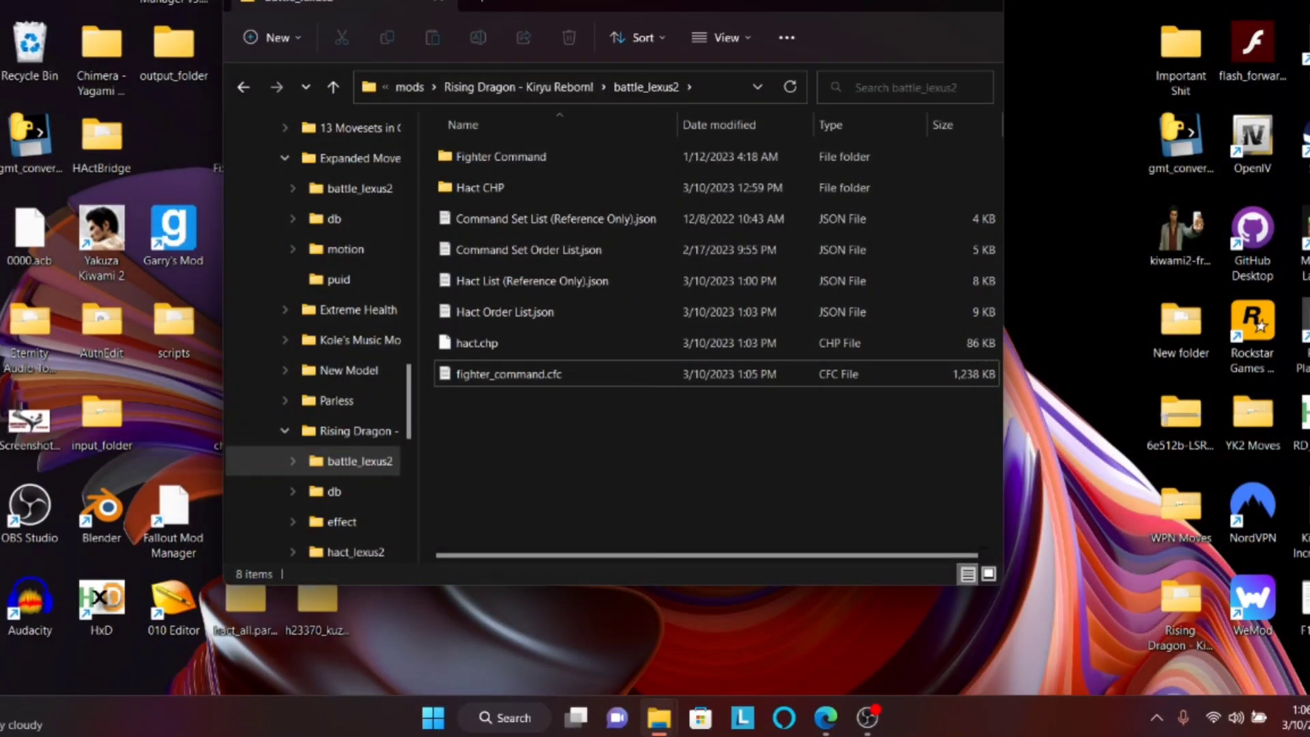
{"action": "left_click_drag", "start_coordinate": [566, 7], "coordinate": [1007, 6]}
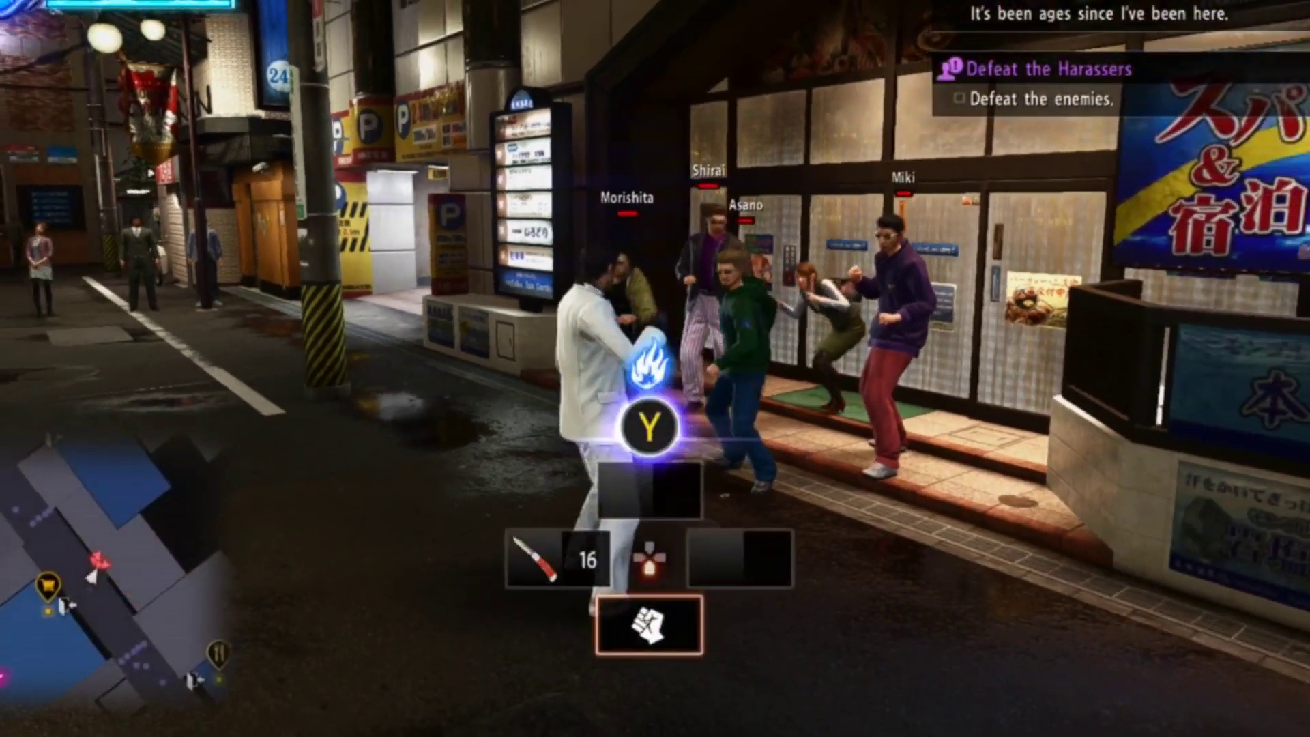
Step: Switch to Yakuza Kiwami 2 and test the ported heat action on the enemies in a street fight
{"action": "key", "text": "e"}
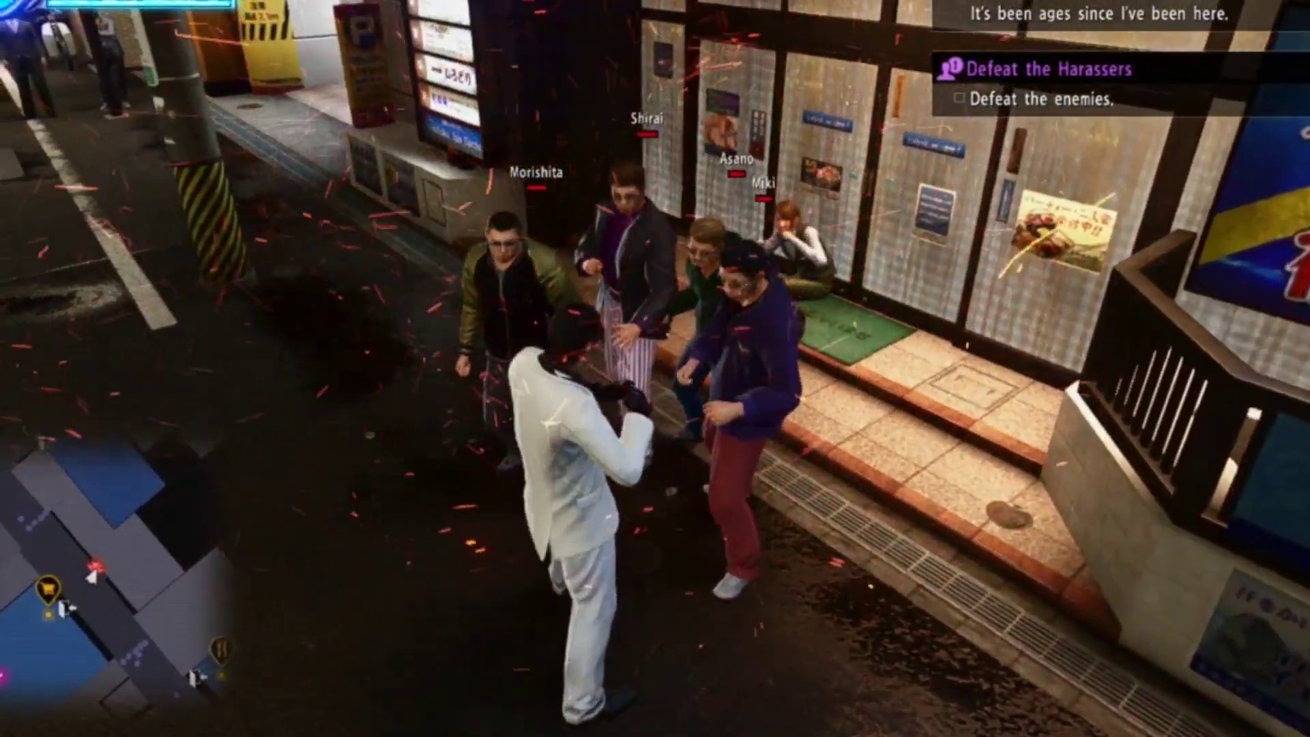
{"action": "key", "text": "y"}
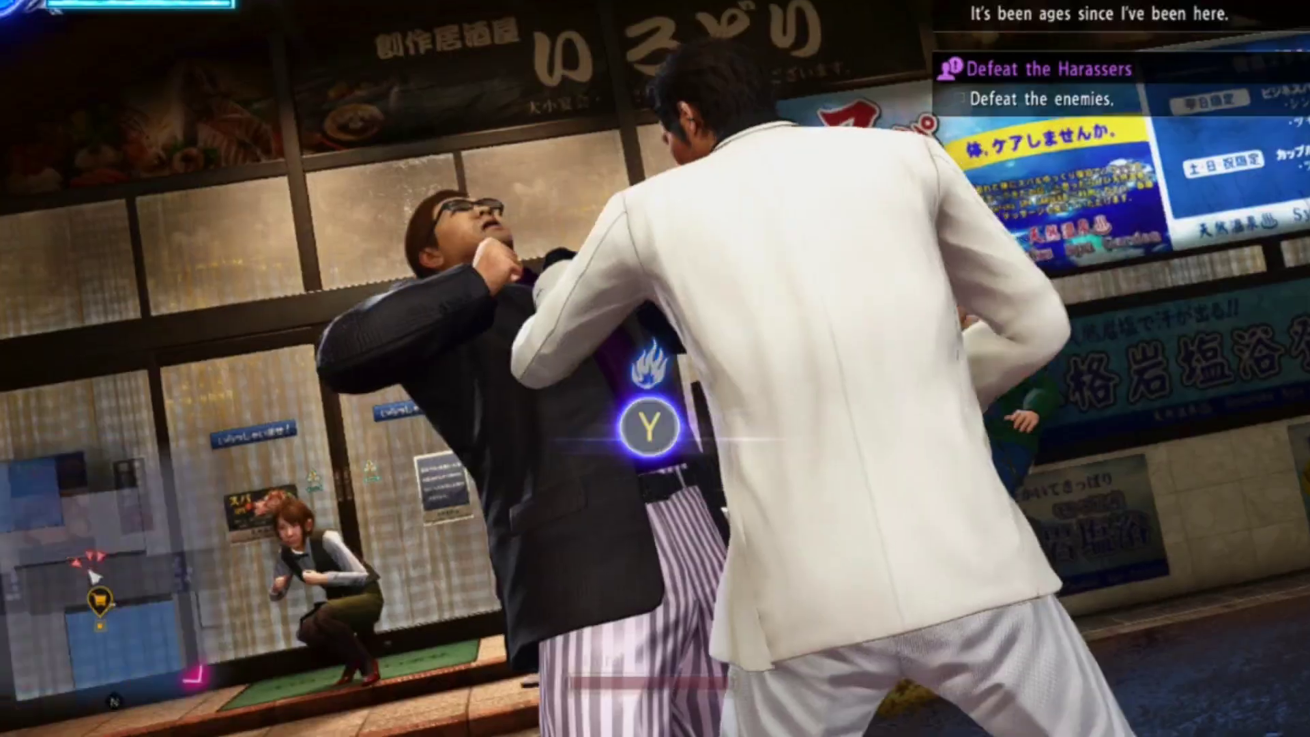